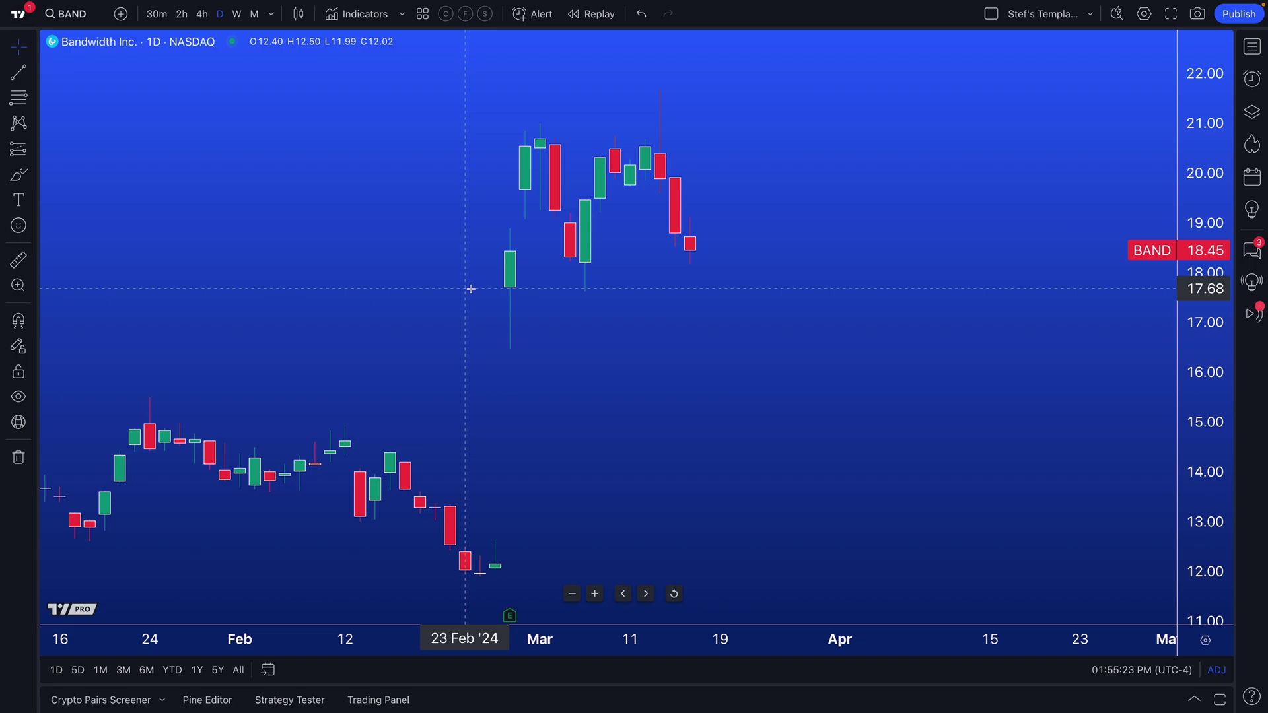
Step: Show the watchlist and symbol details panel beside the chart
{"action": "left_click", "coordinate": [34, 202]}
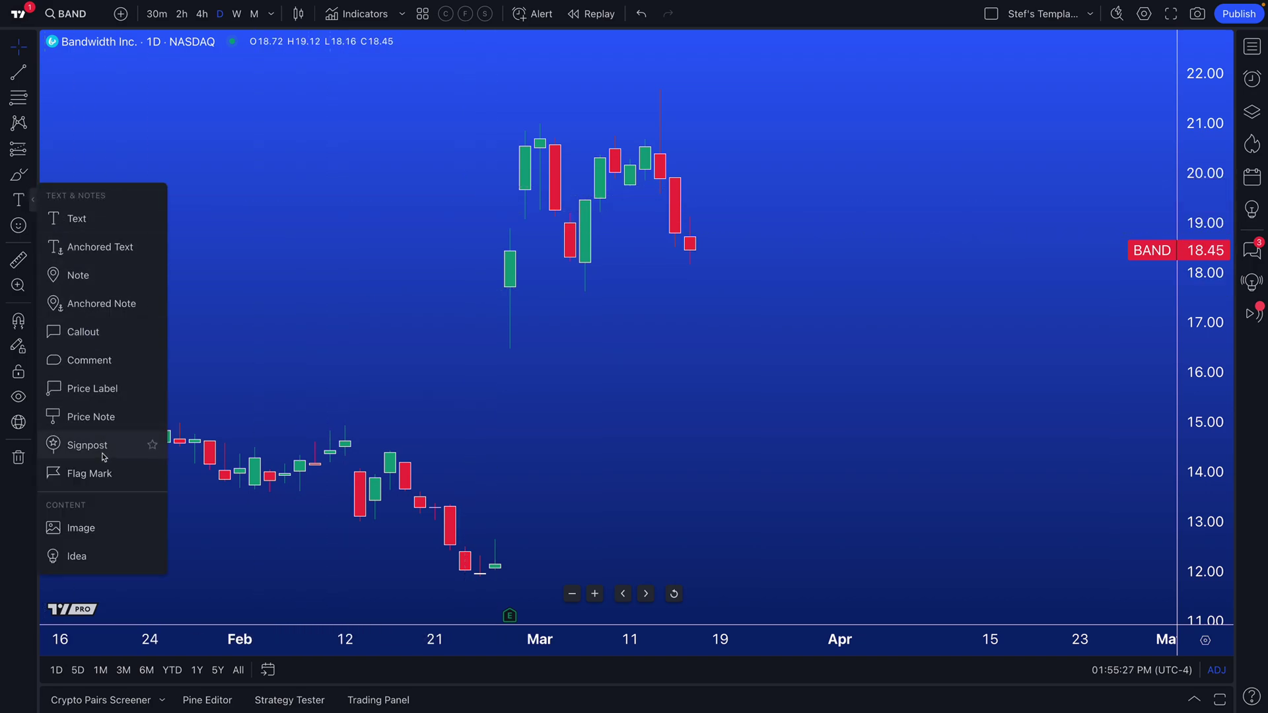
{"action": "left_click", "coordinate": [31, 202]}
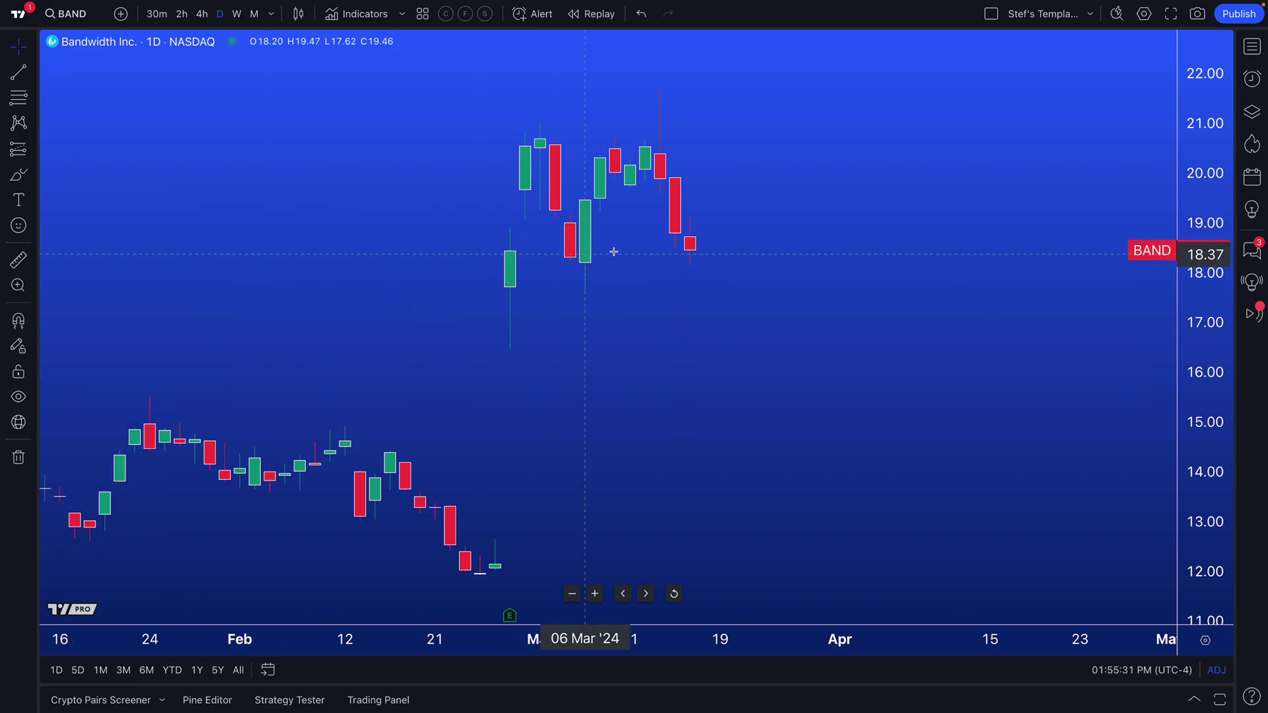
{"action": "left_click", "coordinate": [1252, 47]}
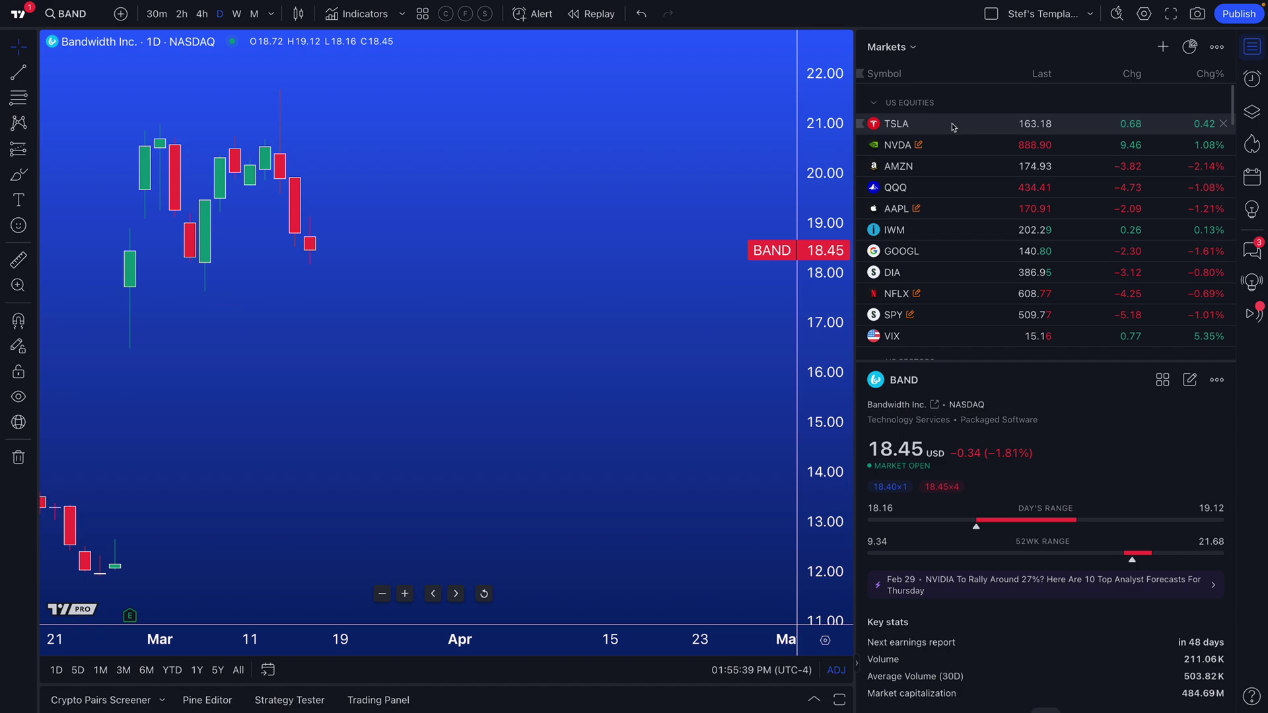
Step: Collapse the US Equities, US Sectors, Commodities, Rates, Currencies and Crypto L1's groups, then re-expand US Equities
{"action": "left_click", "coordinate": [875, 103]}
{"action": "left_click", "coordinate": [873, 128]}
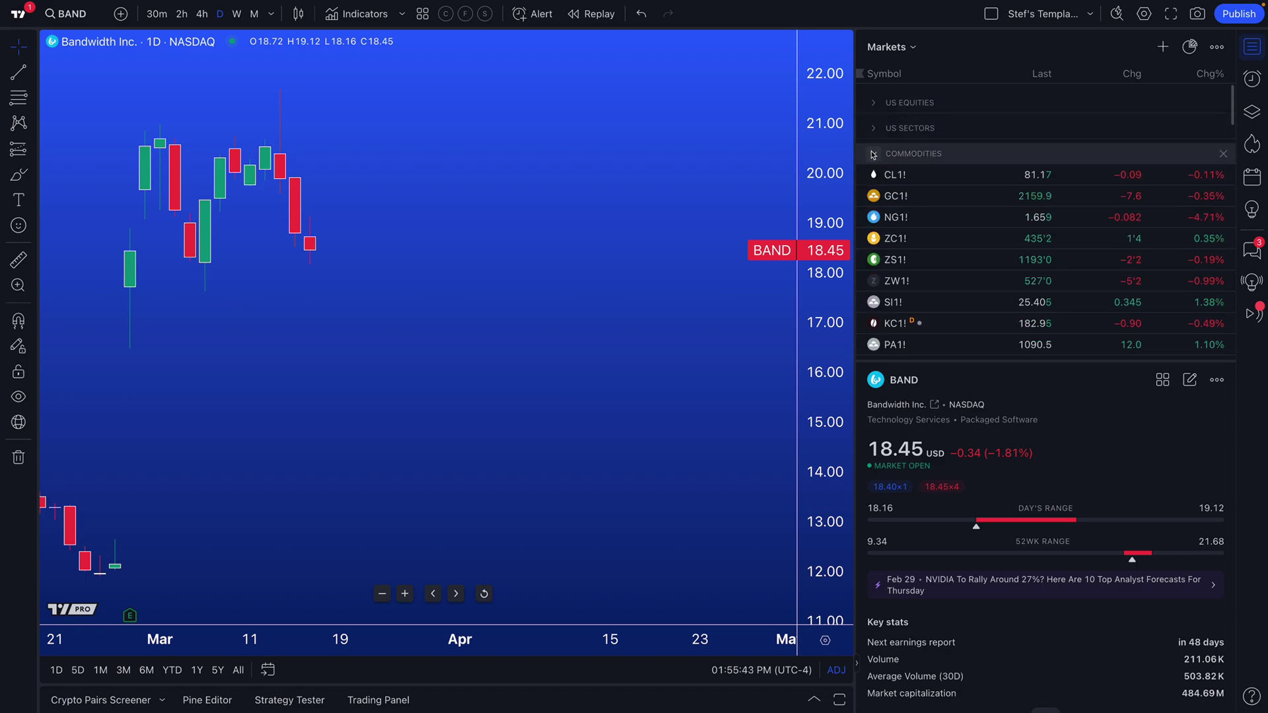
{"action": "left_click", "coordinate": [873, 155]}
{"action": "left_click", "coordinate": [873, 179]}
{"action": "left_click", "coordinate": [873, 206]}
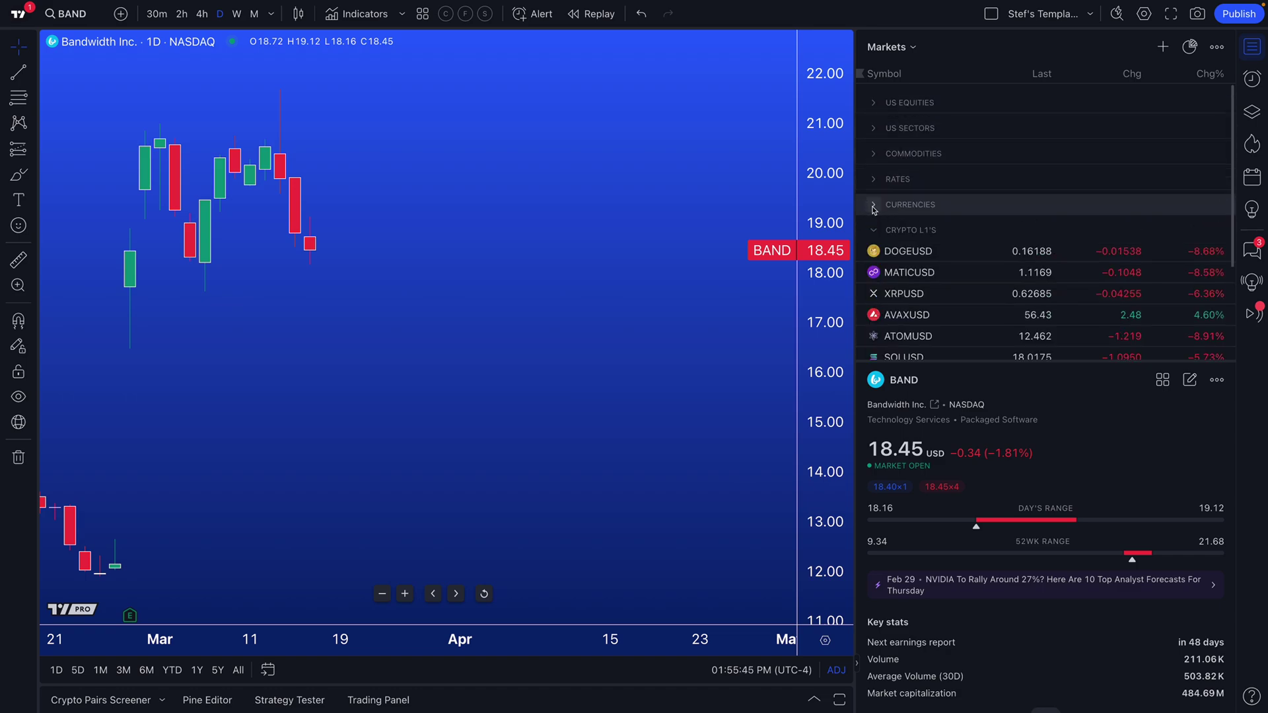
{"action": "left_click", "coordinate": [873, 230]}
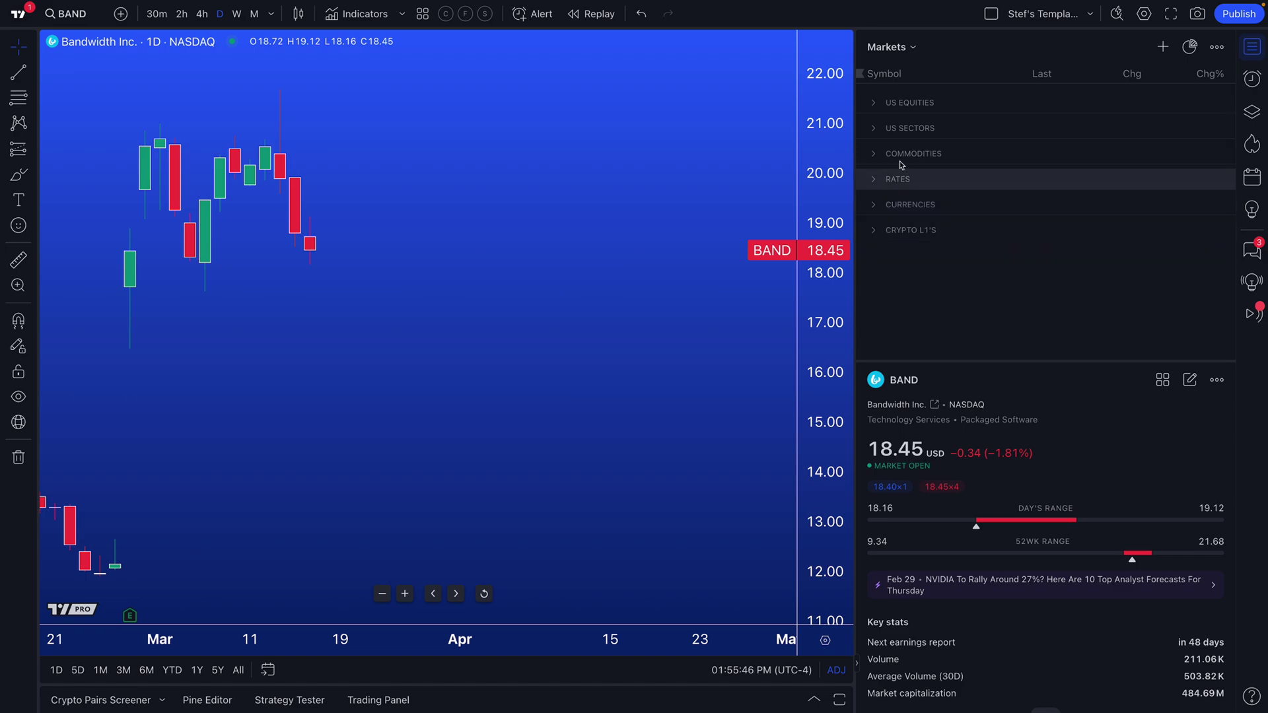
{"action": "left_click", "coordinate": [879, 105]}
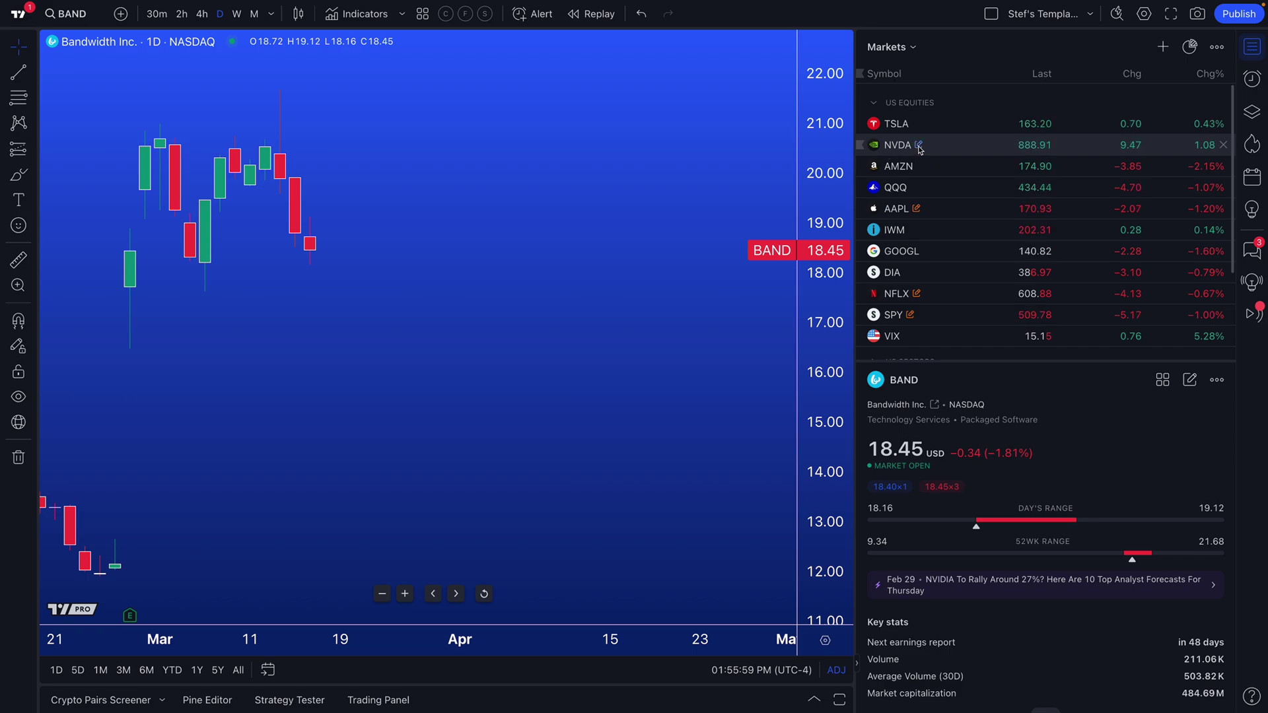
{"action": "mouse_move", "coordinate": [920, 146]}
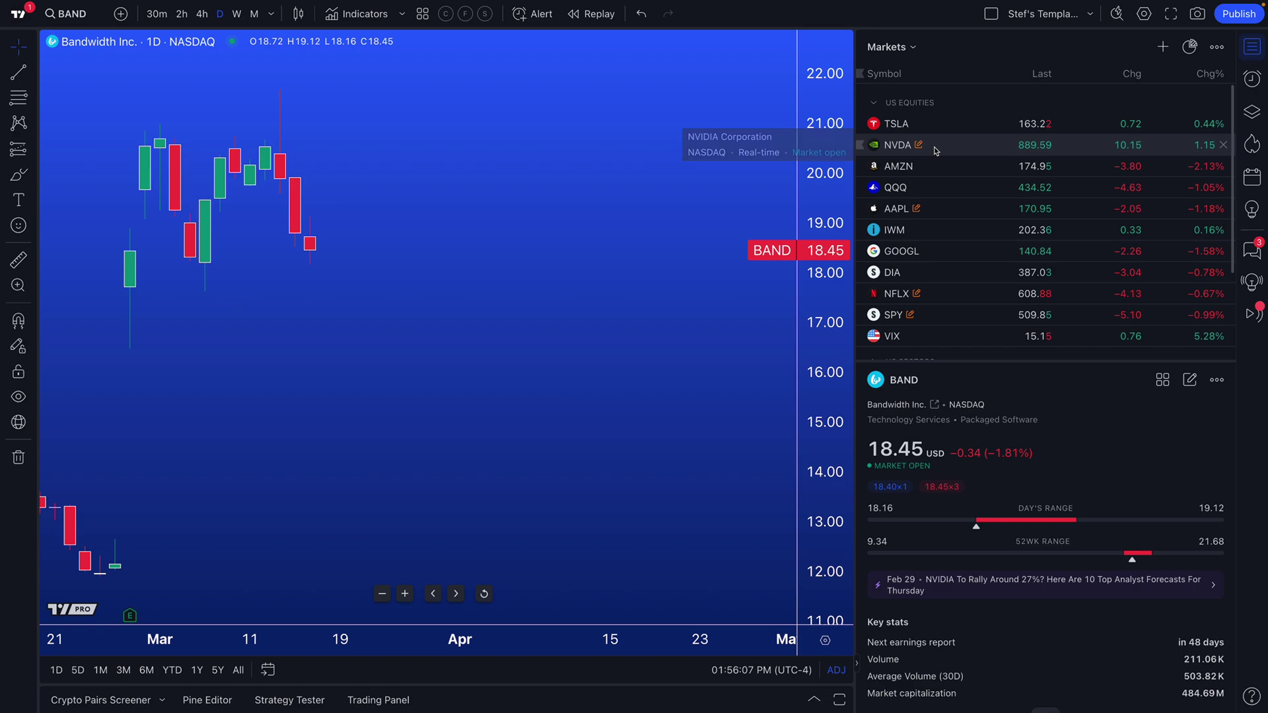
Step: Chart NVDA, enlarge its details panel to show Earnings, and open its note 'This is a note!'
{"action": "left_click", "coordinate": [935, 149]}
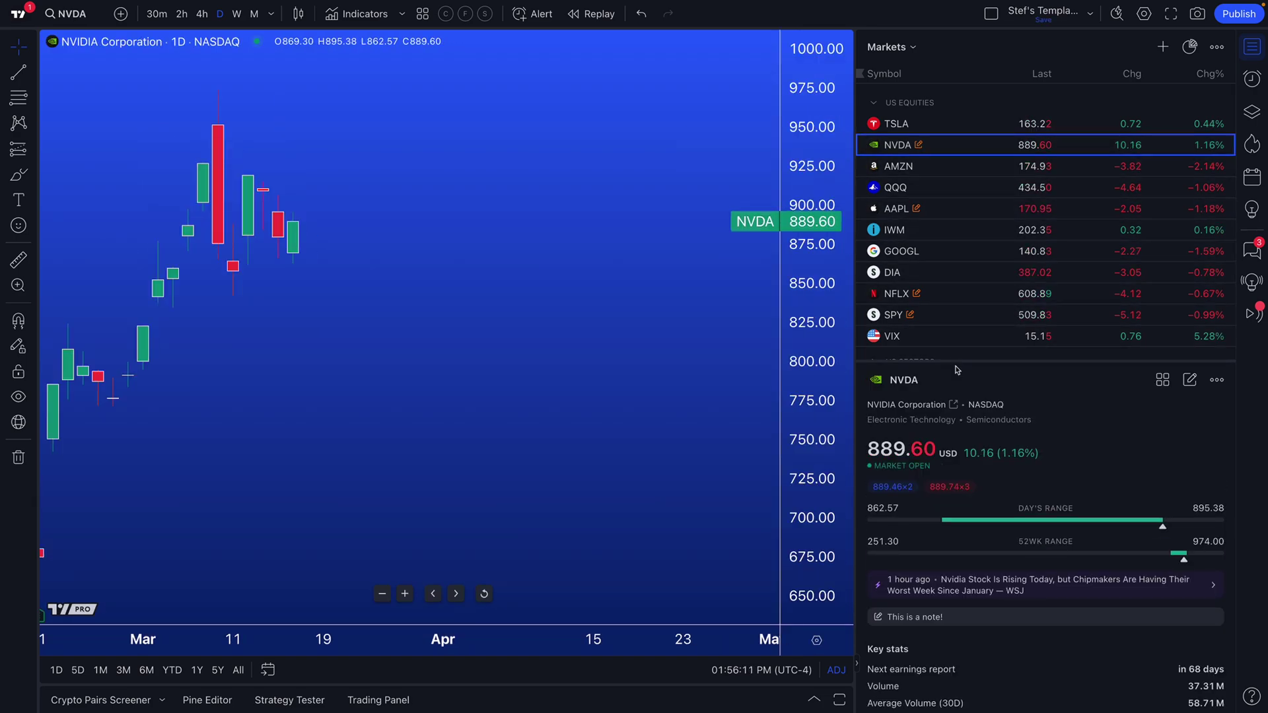
{"action": "mouse_move", "coordinate": [954, 362]}
{"action": "left_mouse_down"}
{"action": "mouse_move", "coordinate": [953, 169]}
{"action": "mouse_move", "coordinate": [952, 344]}
{"action": "left_mouse_up"}
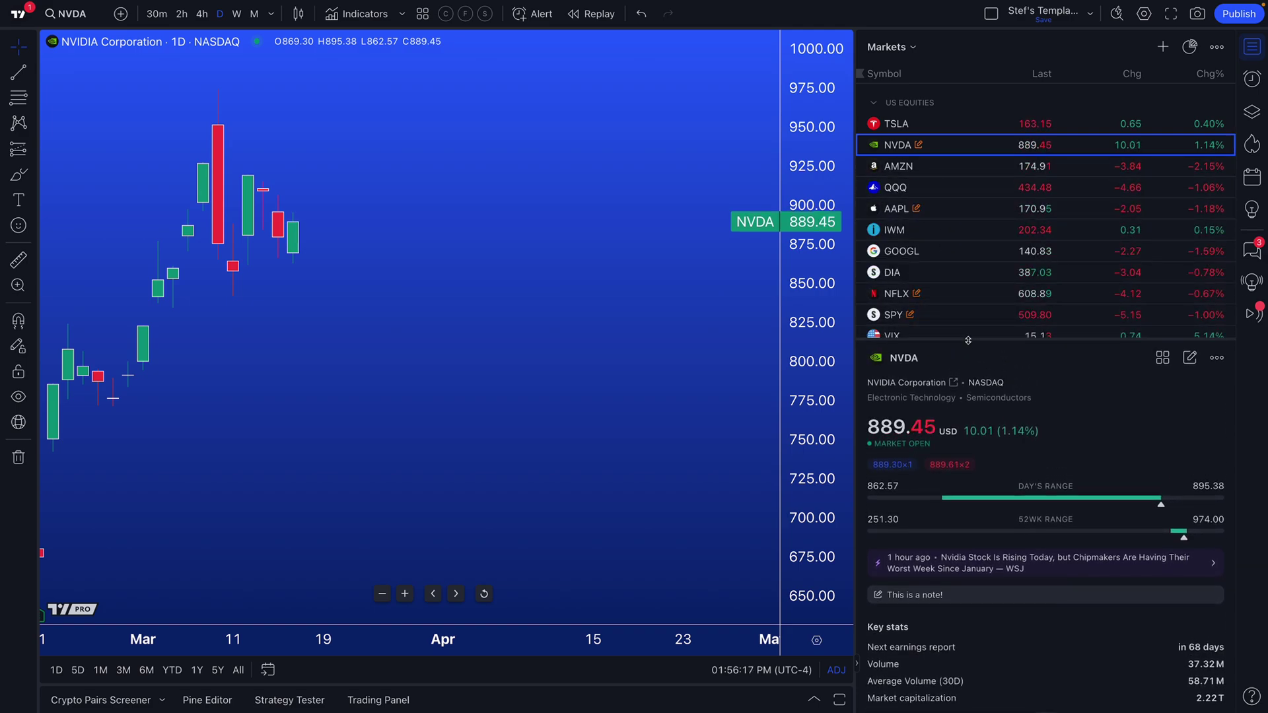
{"action": "left_click_drag", "start_coordinate": [967, 341], "coordinate": [968, 166]}
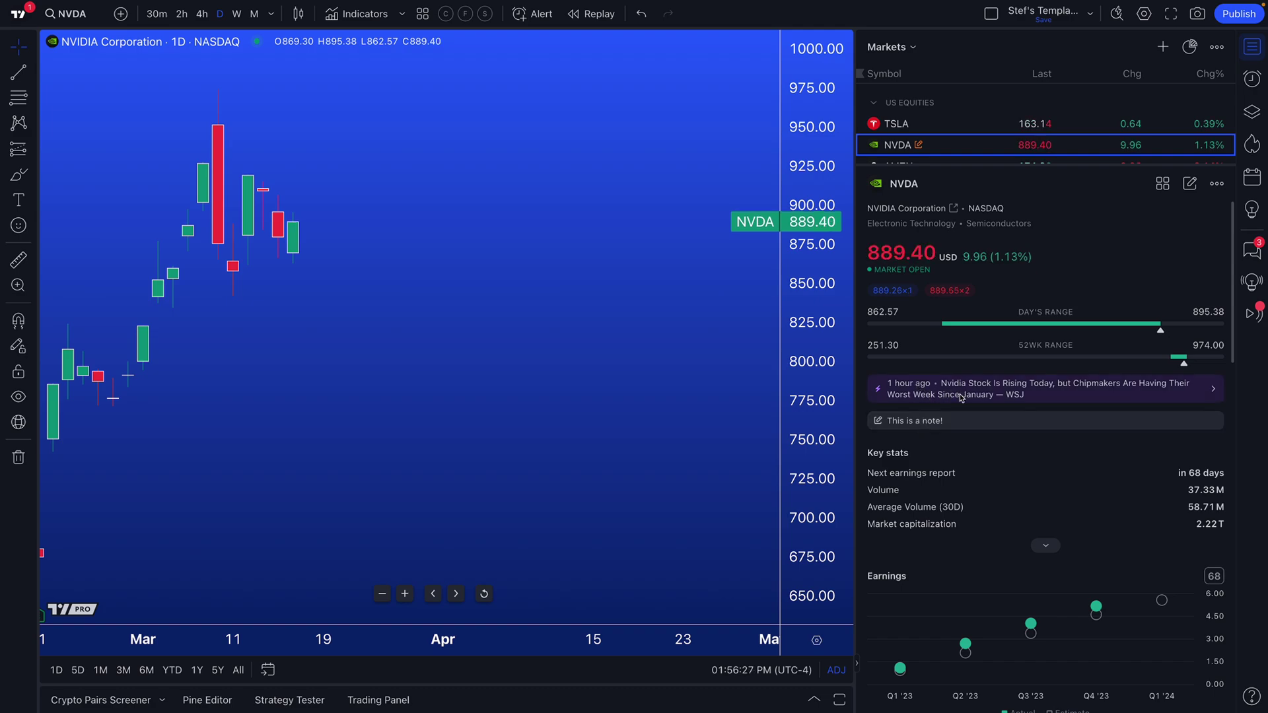
{"action": "left_click", "coordinate": [923, 423]}
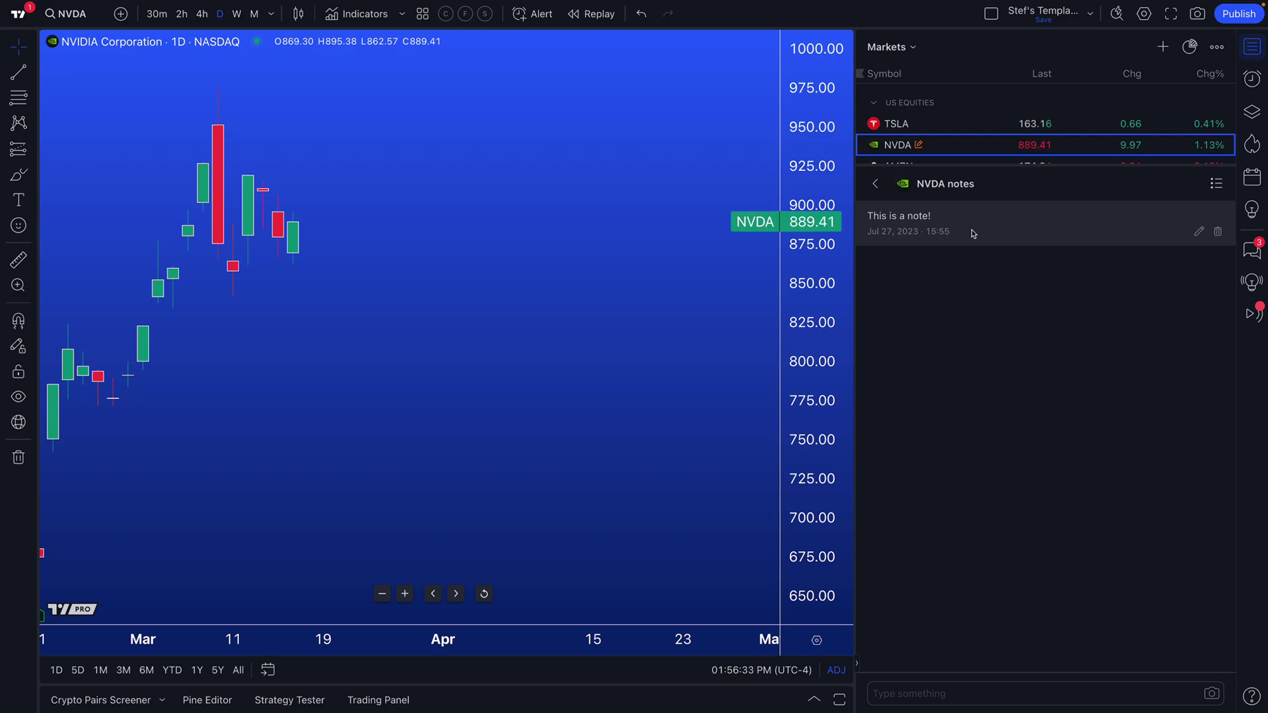
Step: Delete 'This is a note!' and add the NVDA note 'This is our first note about NVDA. Could this be the top?'
{"action": "left_click", "coordinate": [1219, 232]}
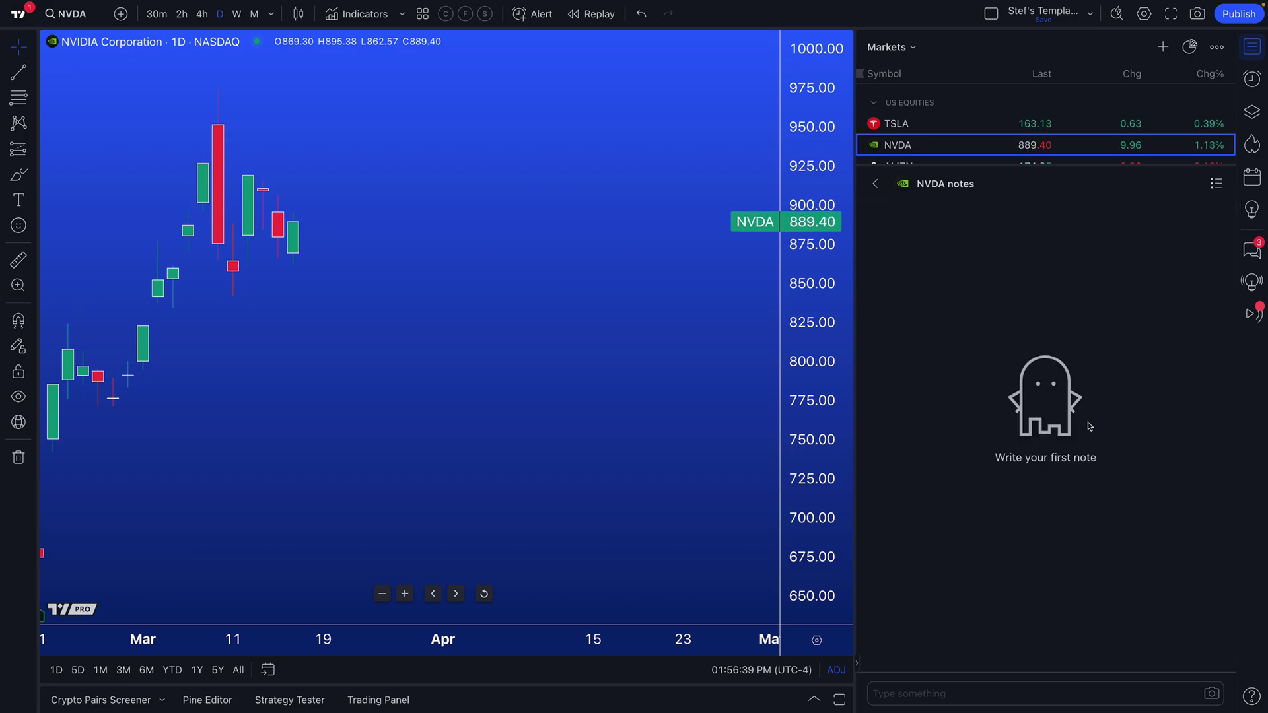
{"action": "left_click", "coordinate": [912, 688]}
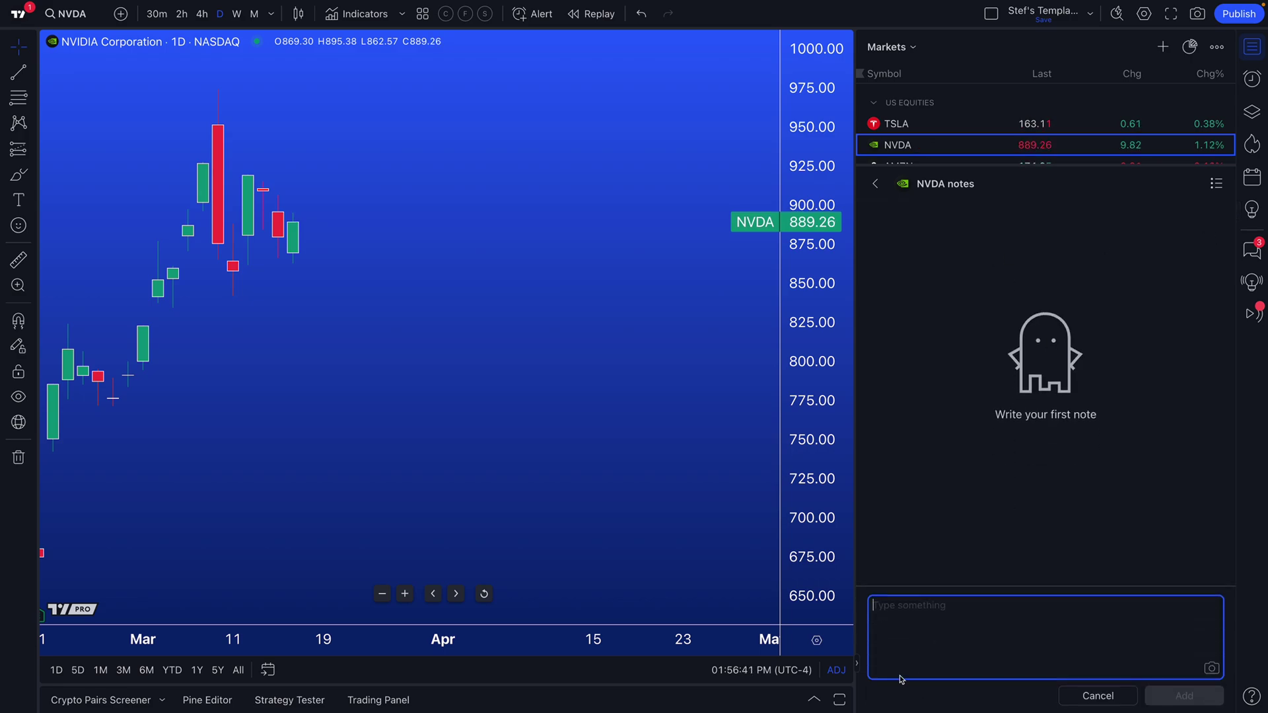
{"action": "type", "text": "This is our first note ab"}
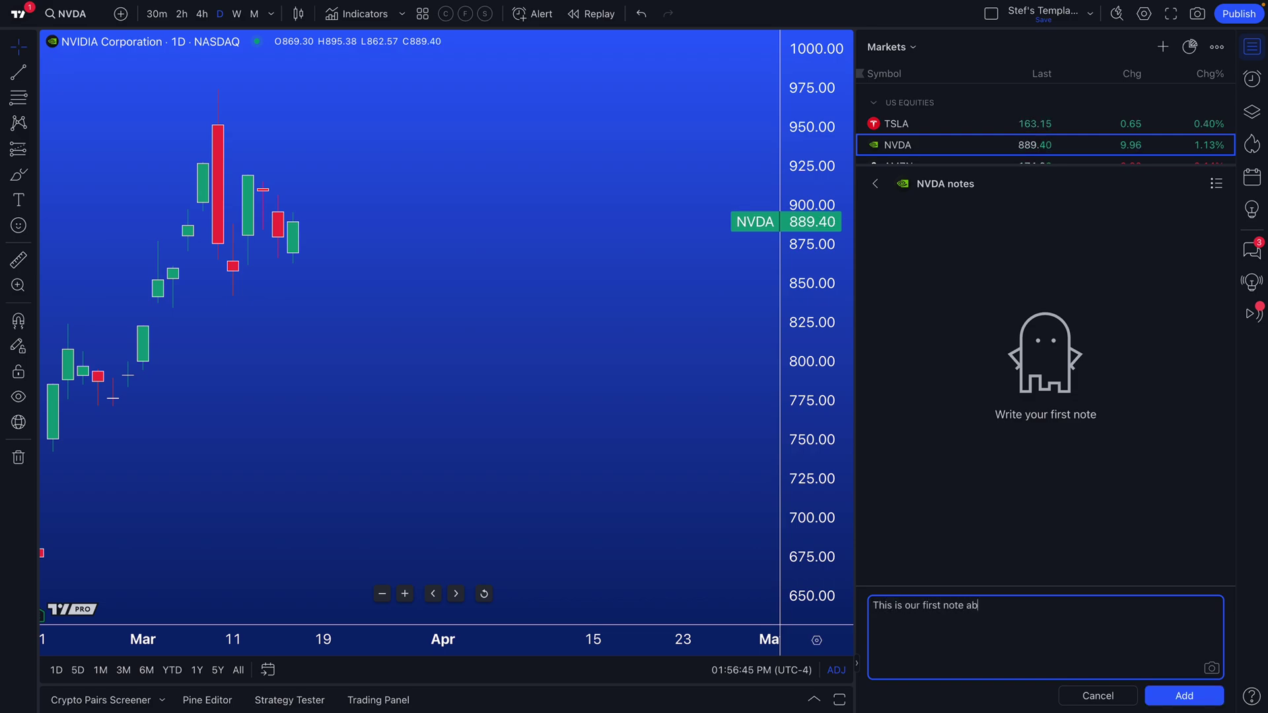
{"action": "type", "text": "out NVDA. Could this be the top?"}
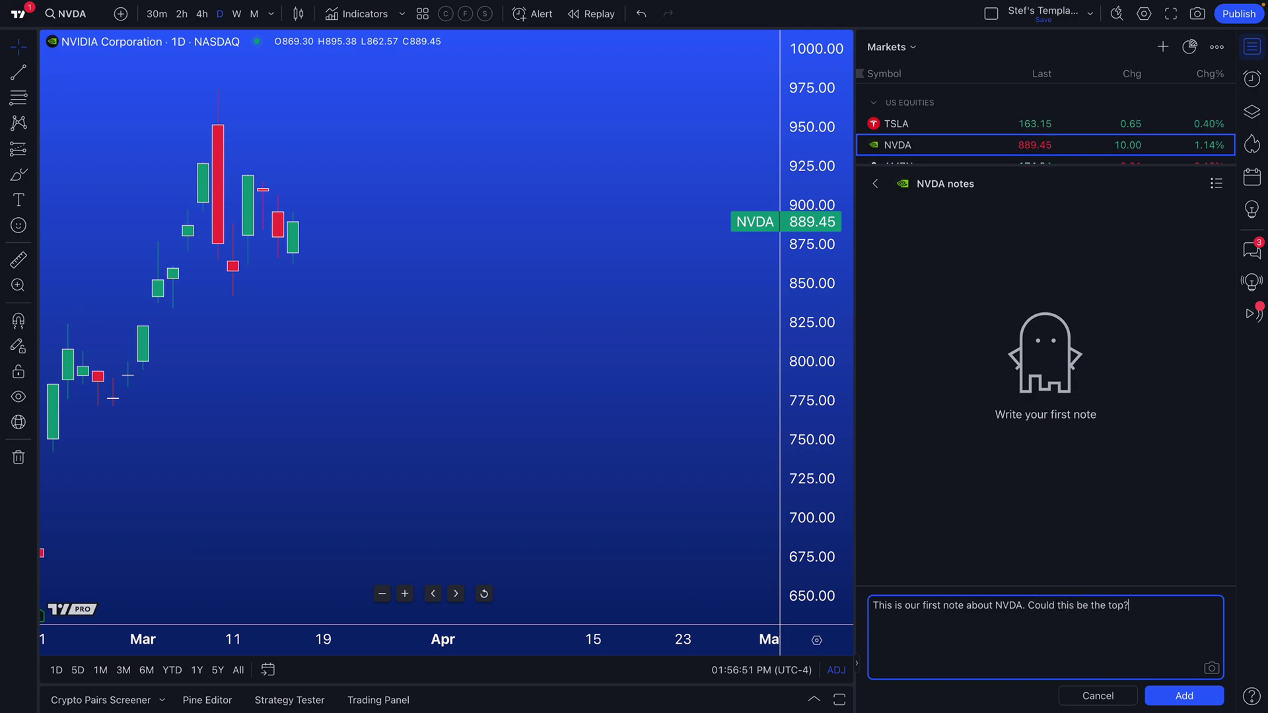
{"action": "left_click", "coordinate": [1161, 691]}
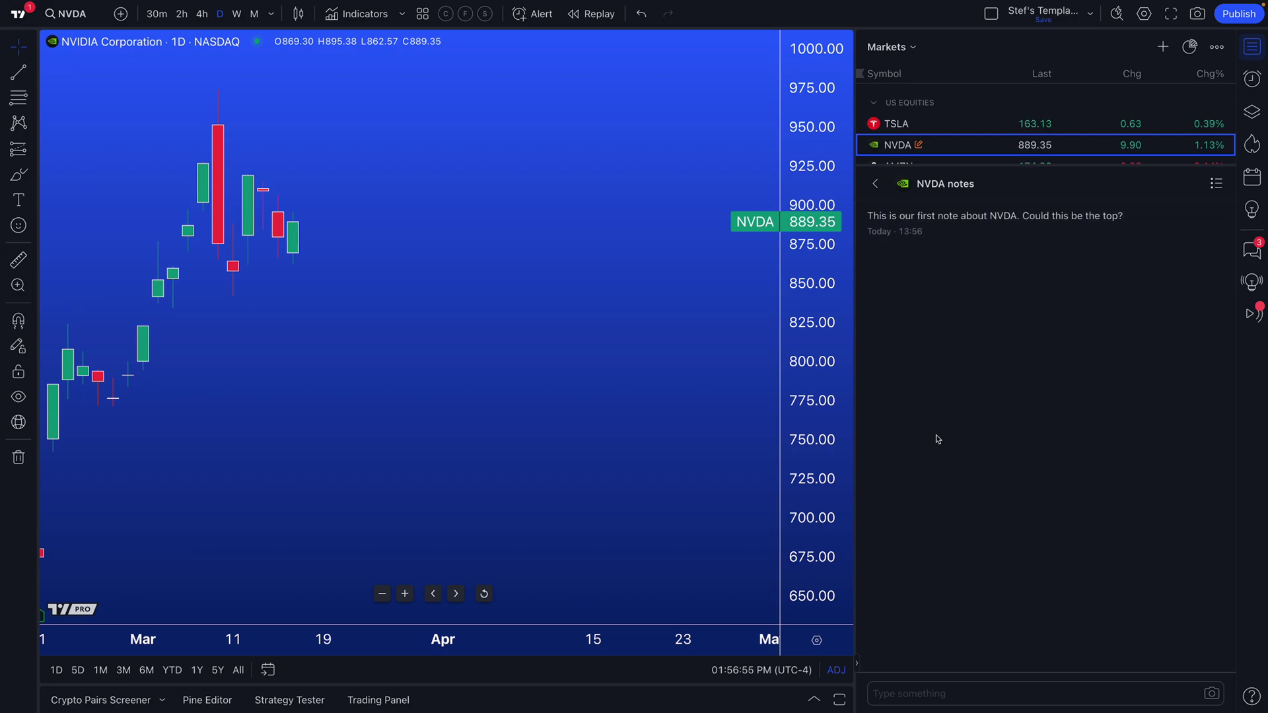
{"action": "left_click", "coordinate": [962, 692]}
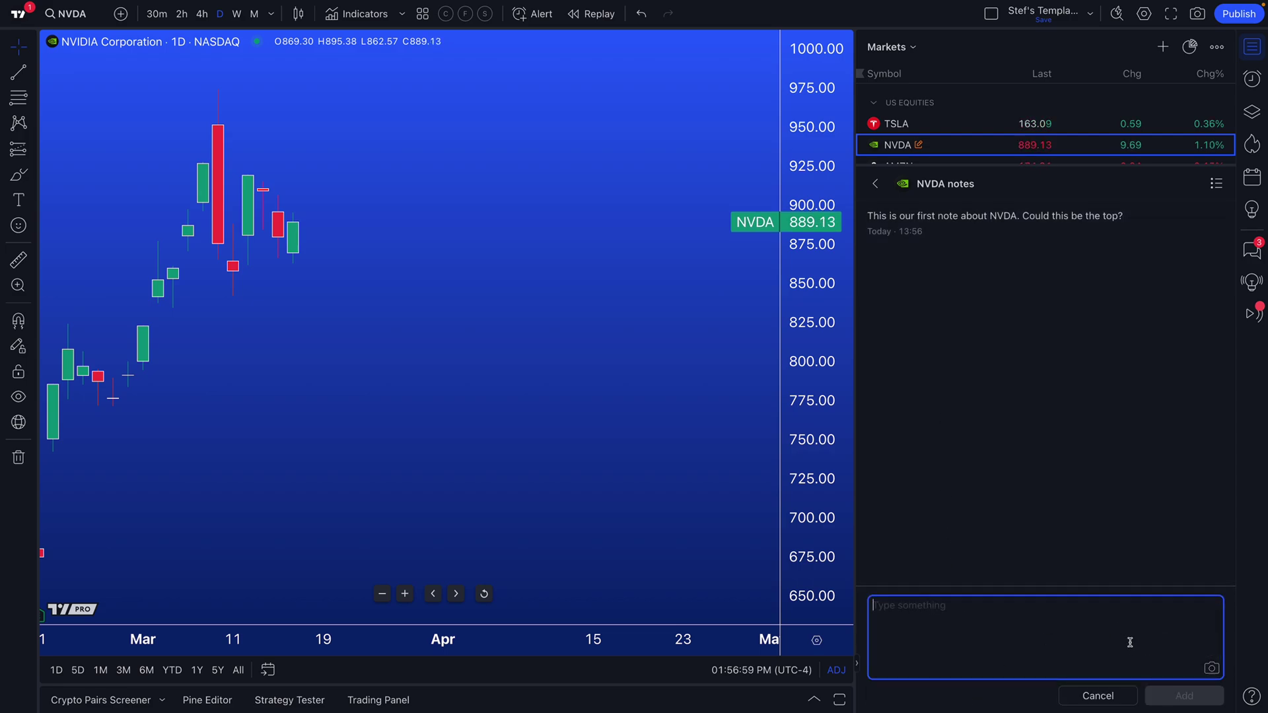
Step: Add the NVDA note 'This chart caught my attention today' with a chart snapshot, then return to details
{"action": "type", "text": "This chart caught my attention today"}
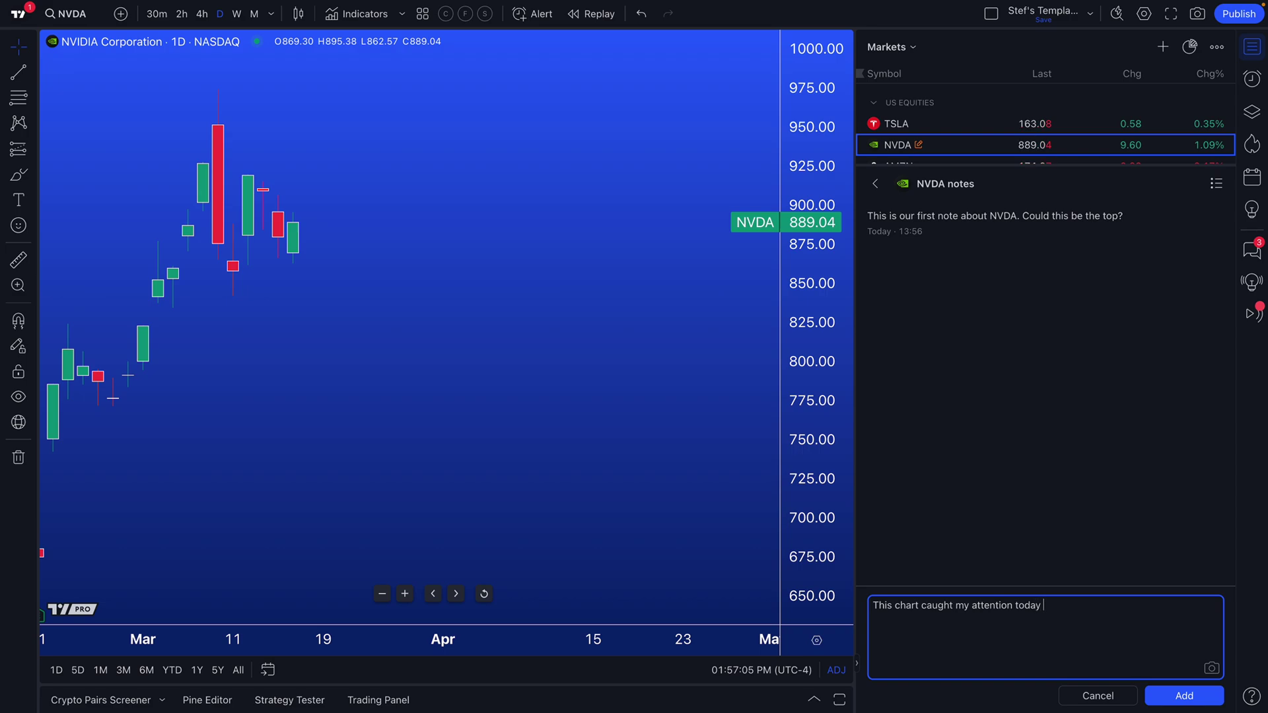
{"action": "left_click", "coordinate": [1211, 668]}
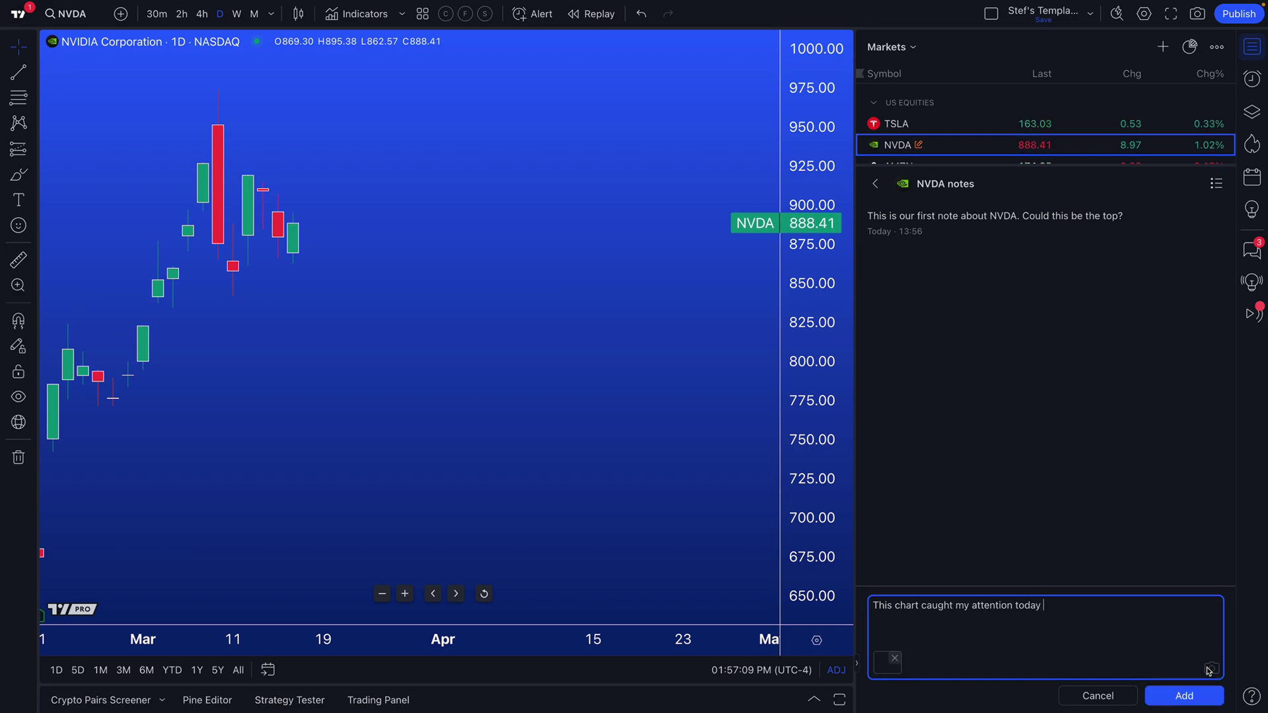
{"action": "left_click", "coordinate": [1192, 696]}
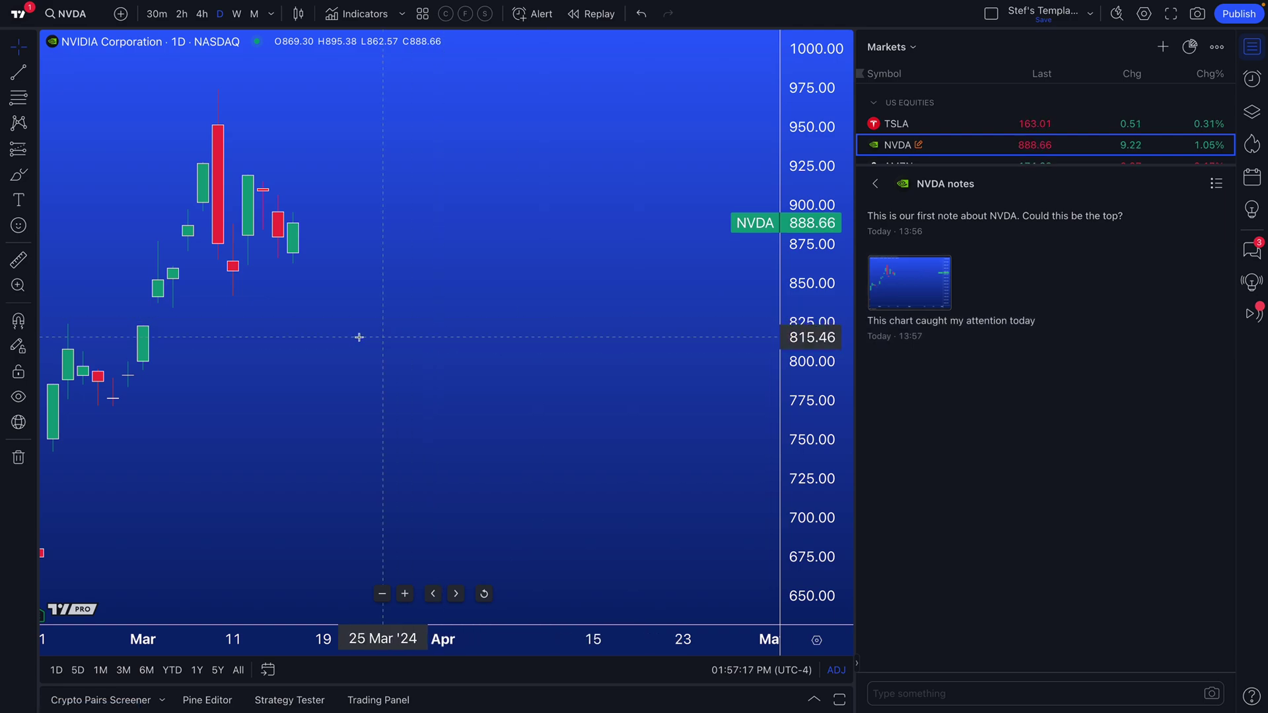
{"action": "scroll", "coordinate": [370, 354], "scroll_direction": "left", "scroll_amount": 5}
{"action": "scroll", "coordinate": [468, 356], "scroll_direction": "left", "scroll_amount": 3}
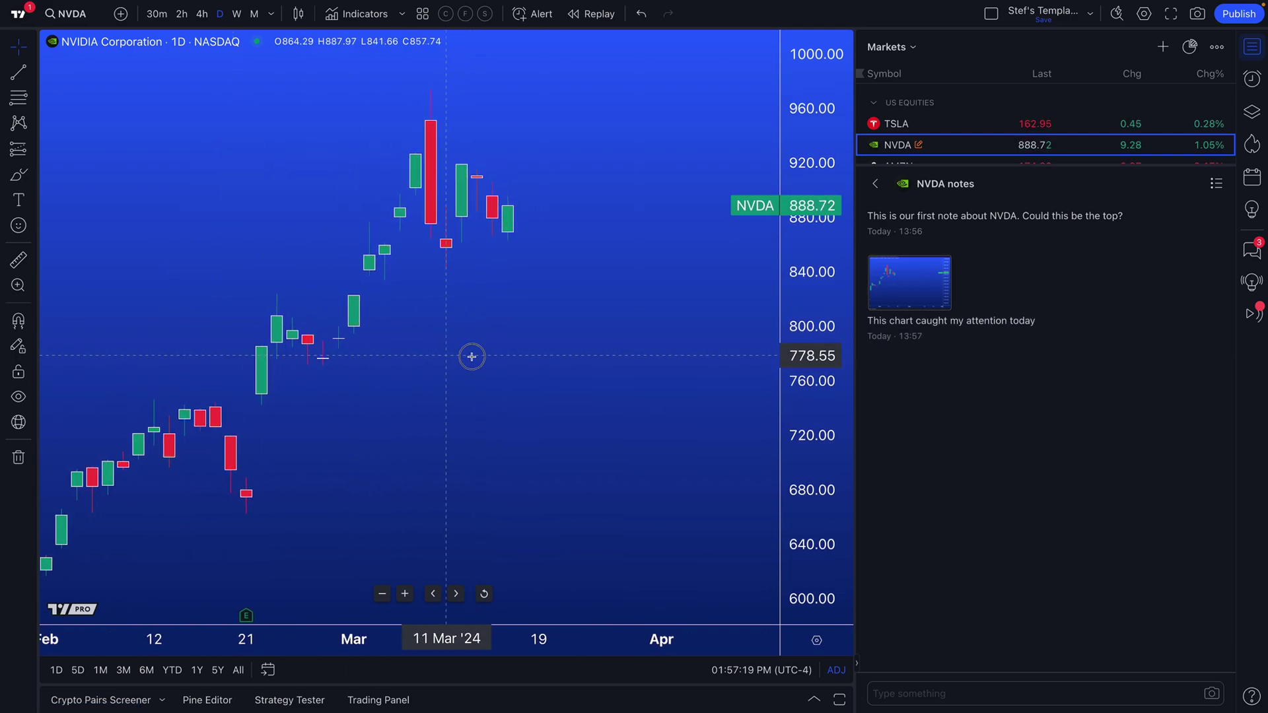
{"action": "left_click", "coordinate": [876, 184]}
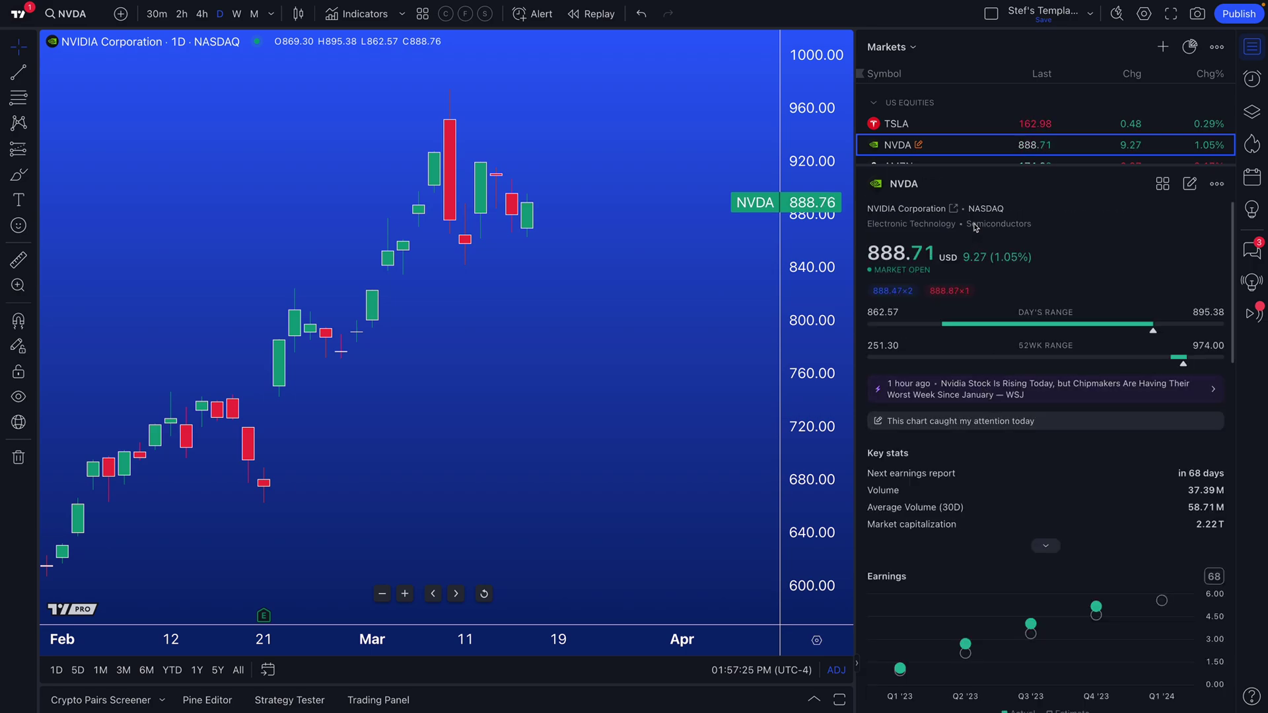
Step: Chart TSLA, save the note 'Did Tesla just find its bottom?', and return to TSLA details
{"action": "left_click", "coordinate": [954, 124]}
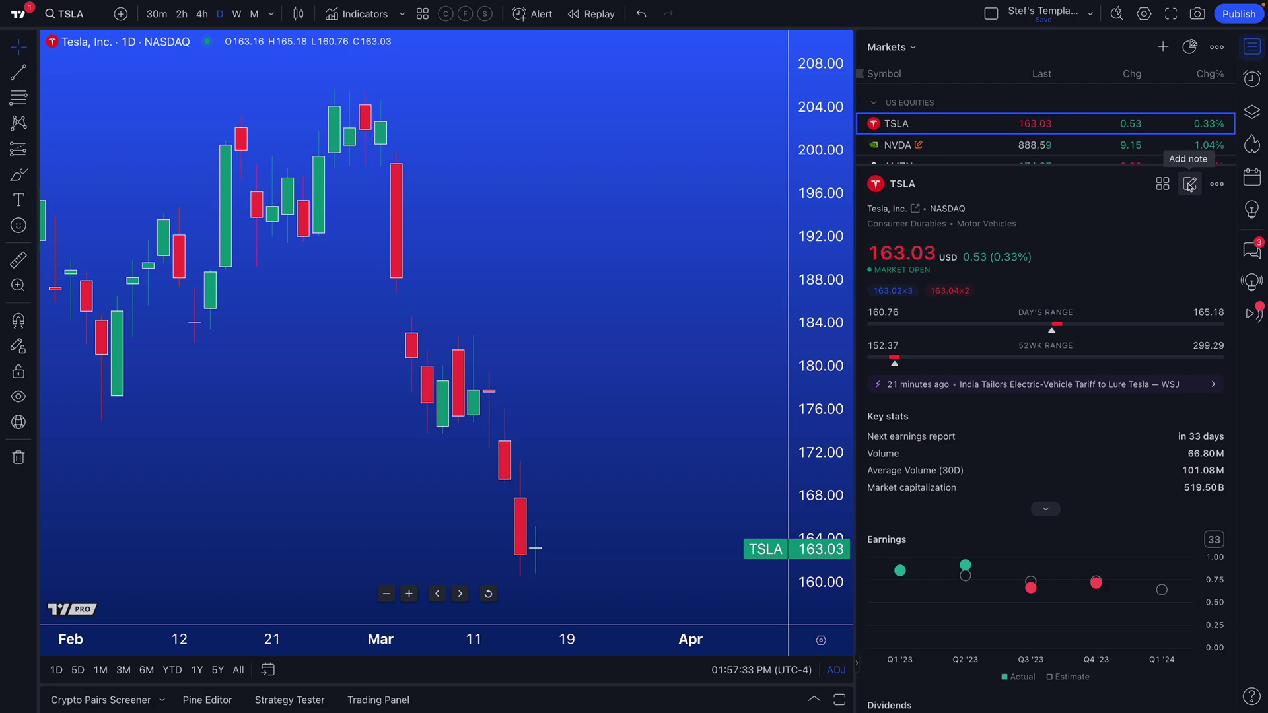
{"action": "left_click", "coordinate": [1190, 184]}
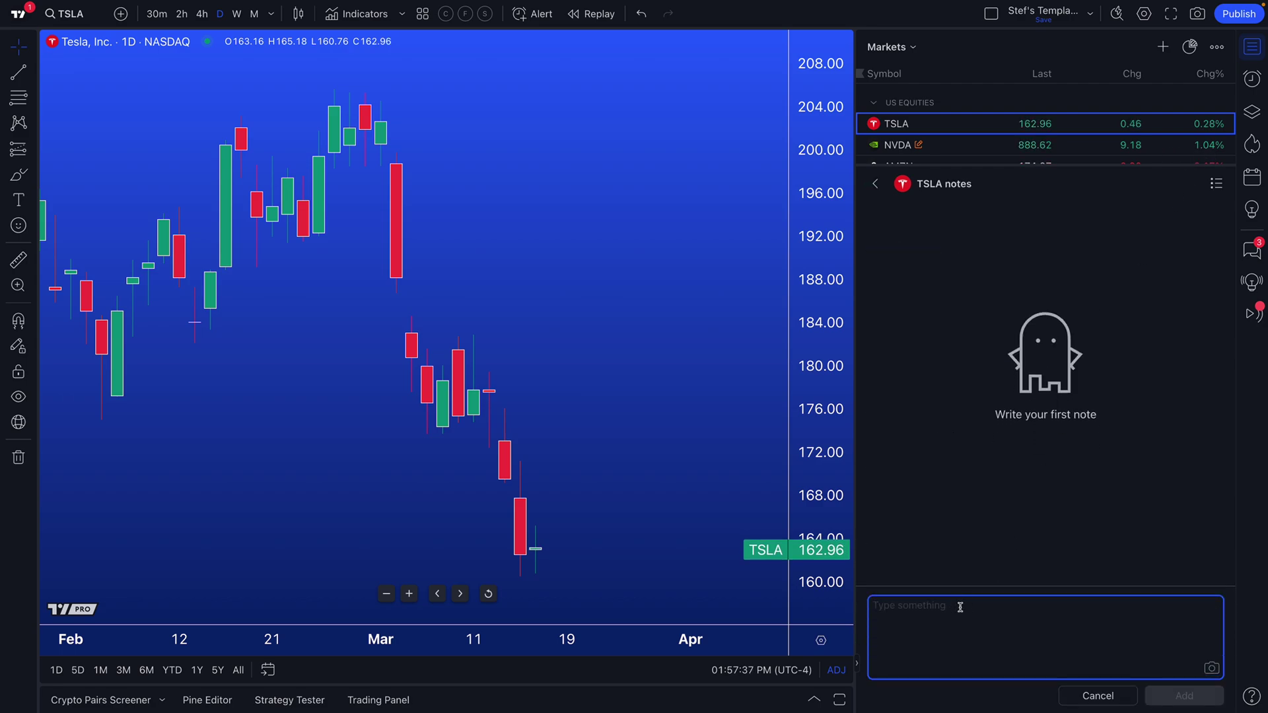
{"action": "type", "text": "Did Tesla just fin"}
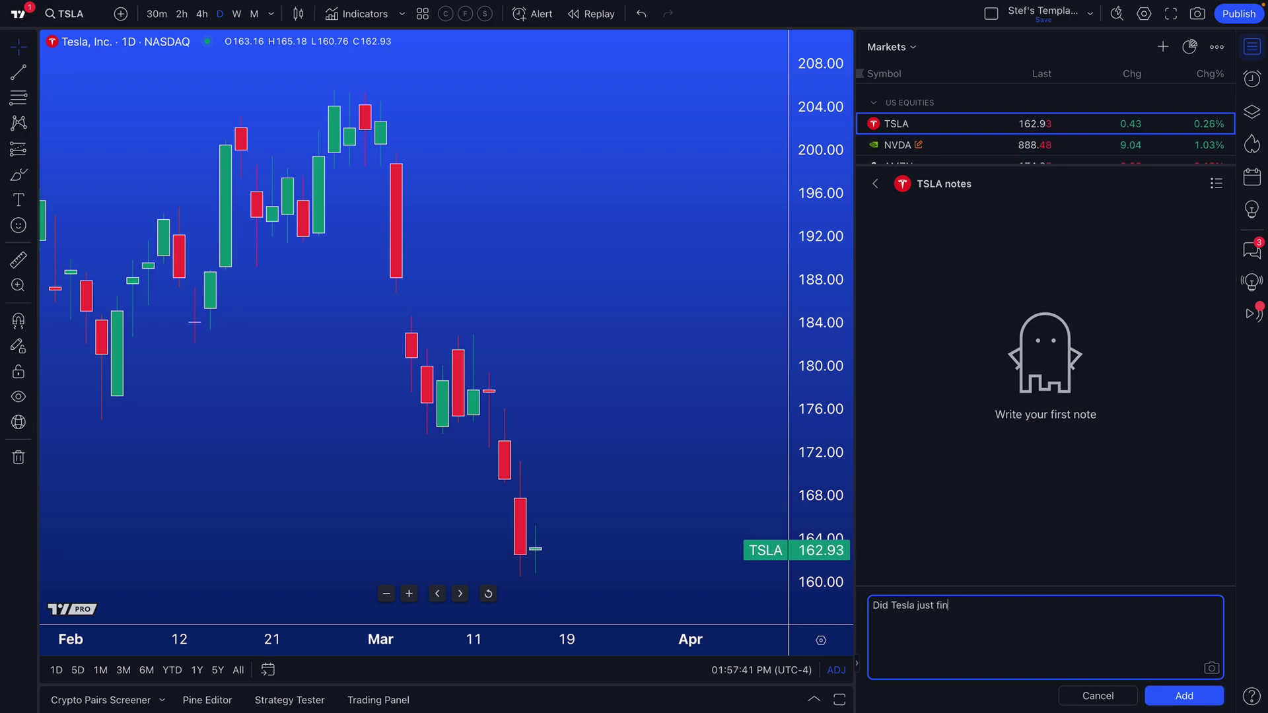
{"action": "type", "text": "d its bottom"}
{"action": "left_click", "coordinate": [1184, 696]}
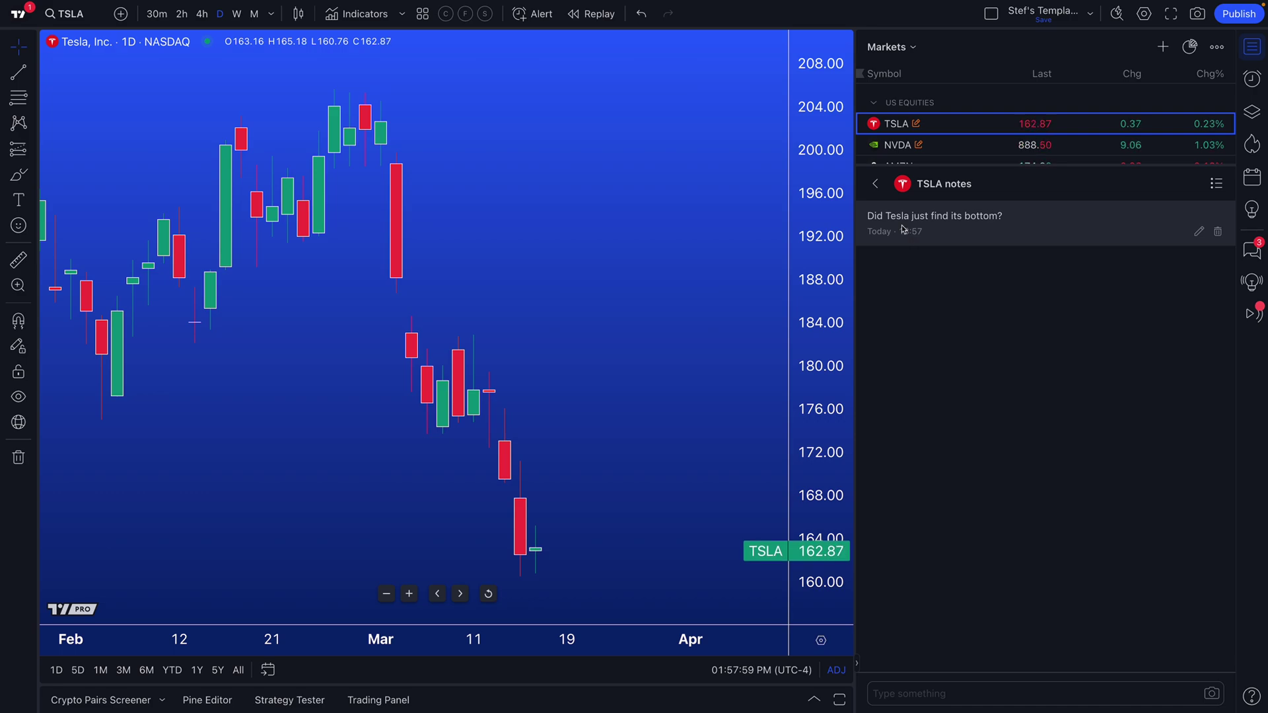
{"action": "left_click", "coordinate": [876, 184]}
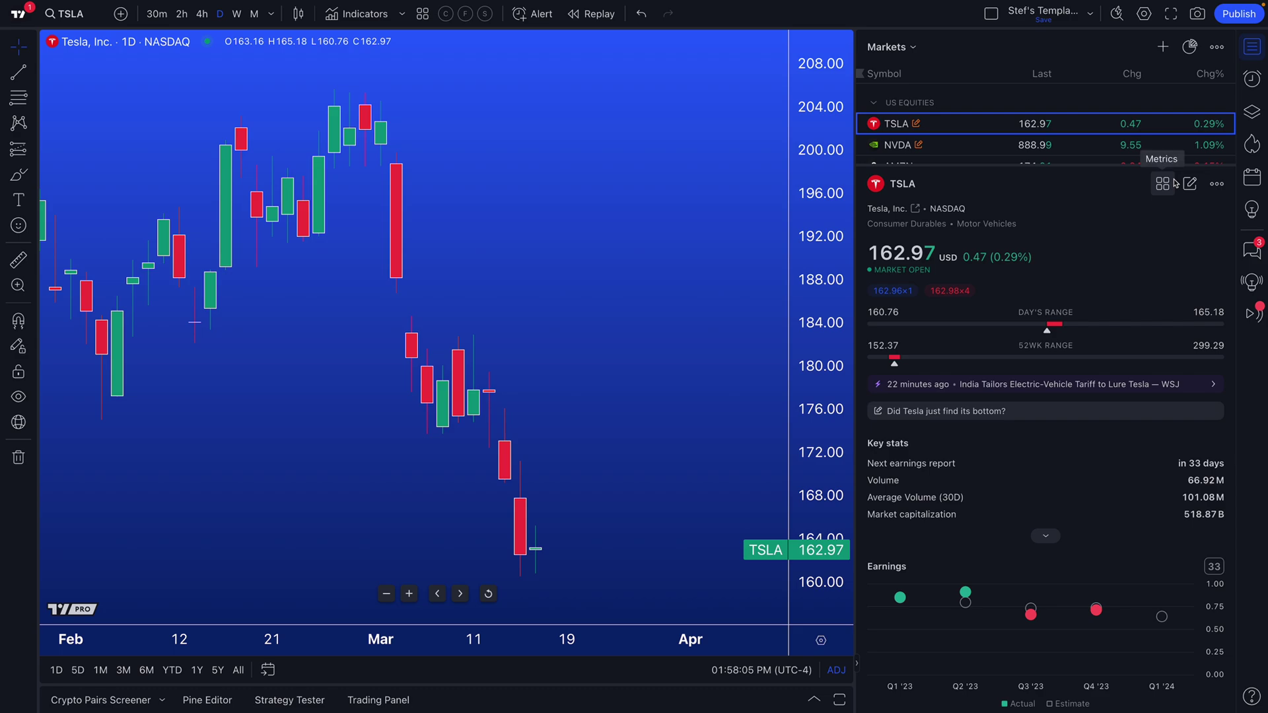
{"action": "left_click", "coordinate": [1216, 184]}
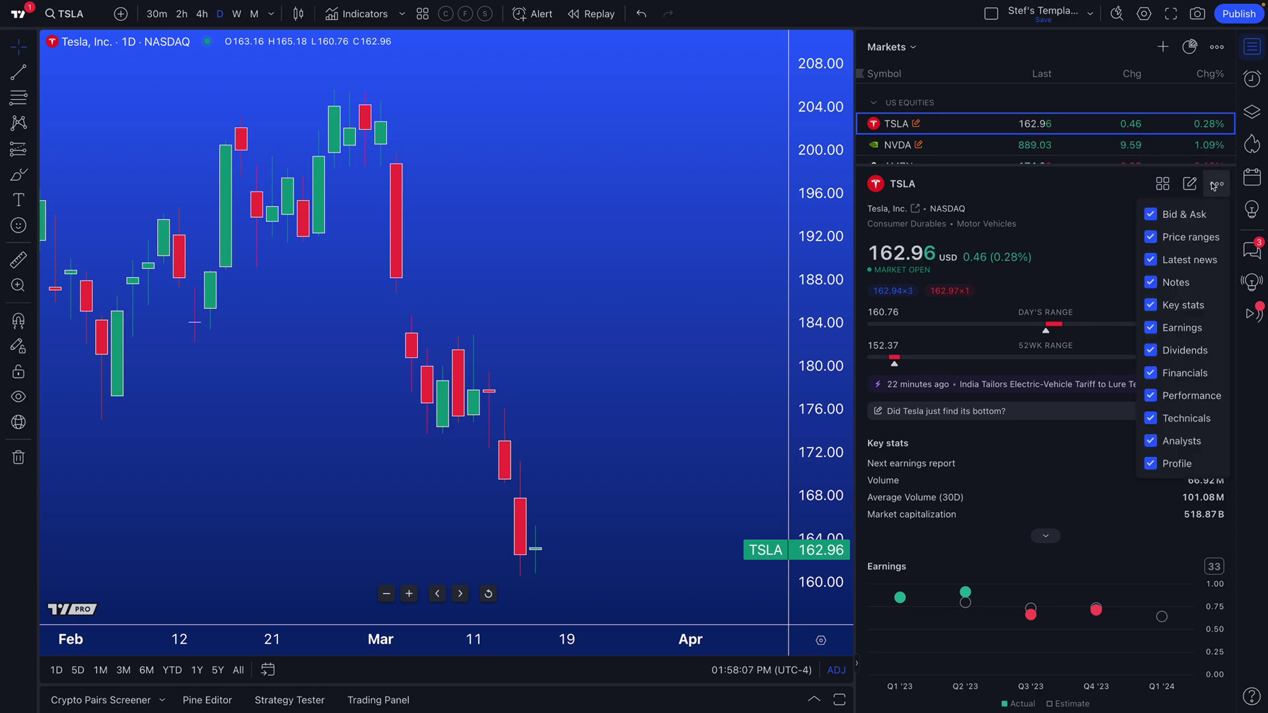
{"action": "left_click", "coordinate": [1214, 186]}
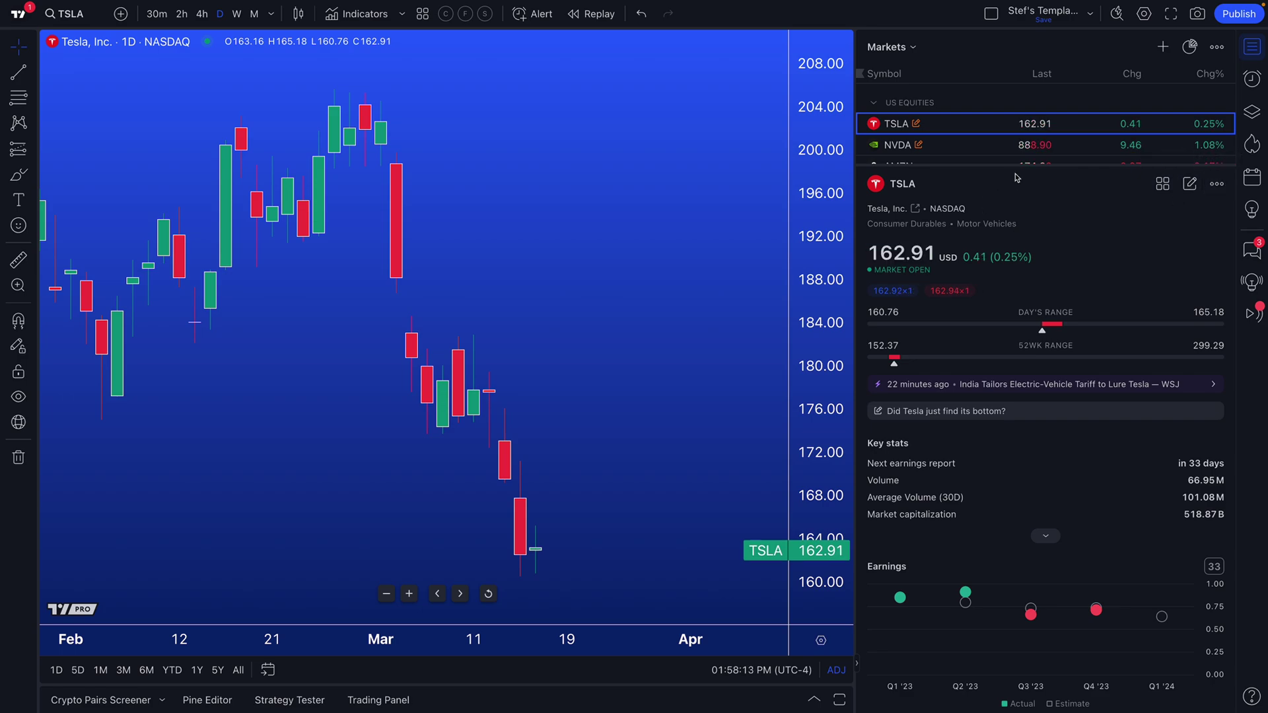
{"action": "mouse_move", "coordinate": [1004, 163]}
{"action": "left_mouse_down"}
{"action": "mouse_move", "coordinate": [1003, 118]}
{"action": "mouse_move", "coordinate": [1004, 270]}
{"action": "mouse_move", "coordinate": [1002, 163]}
{"action": "left_mouse_up"}
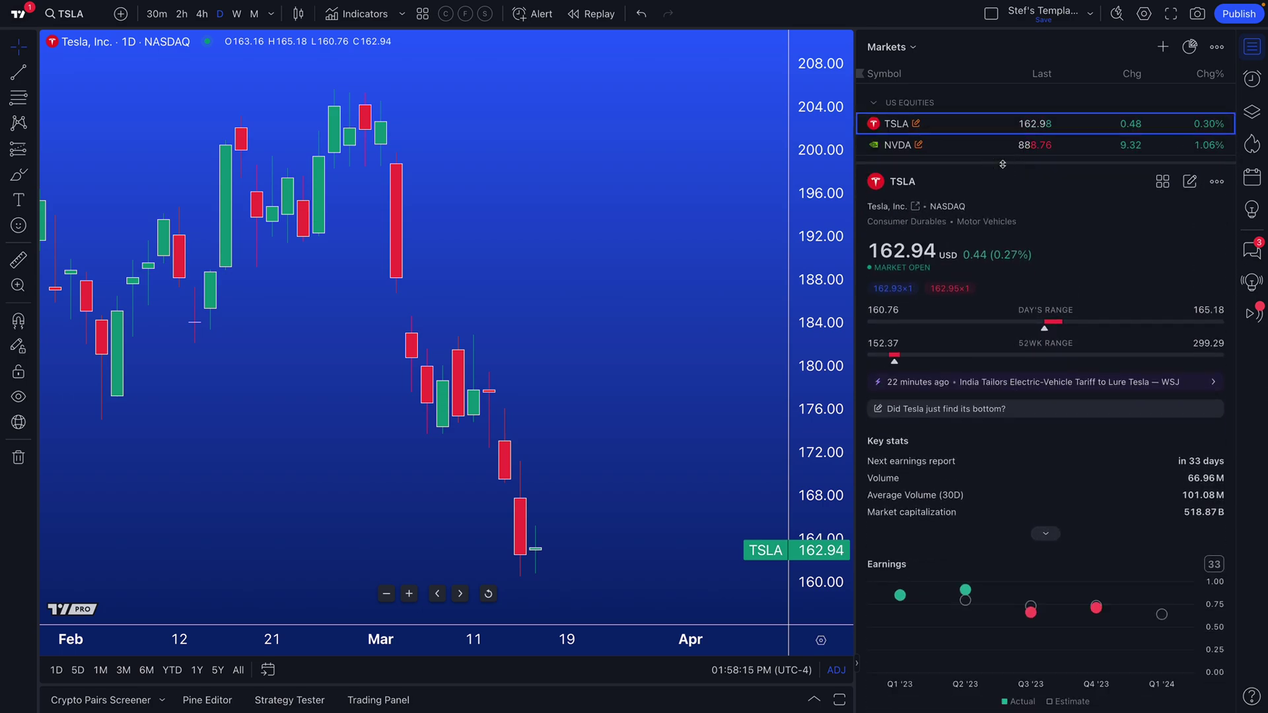
{"action": "left_click", "coordinate": [1212, 181]}
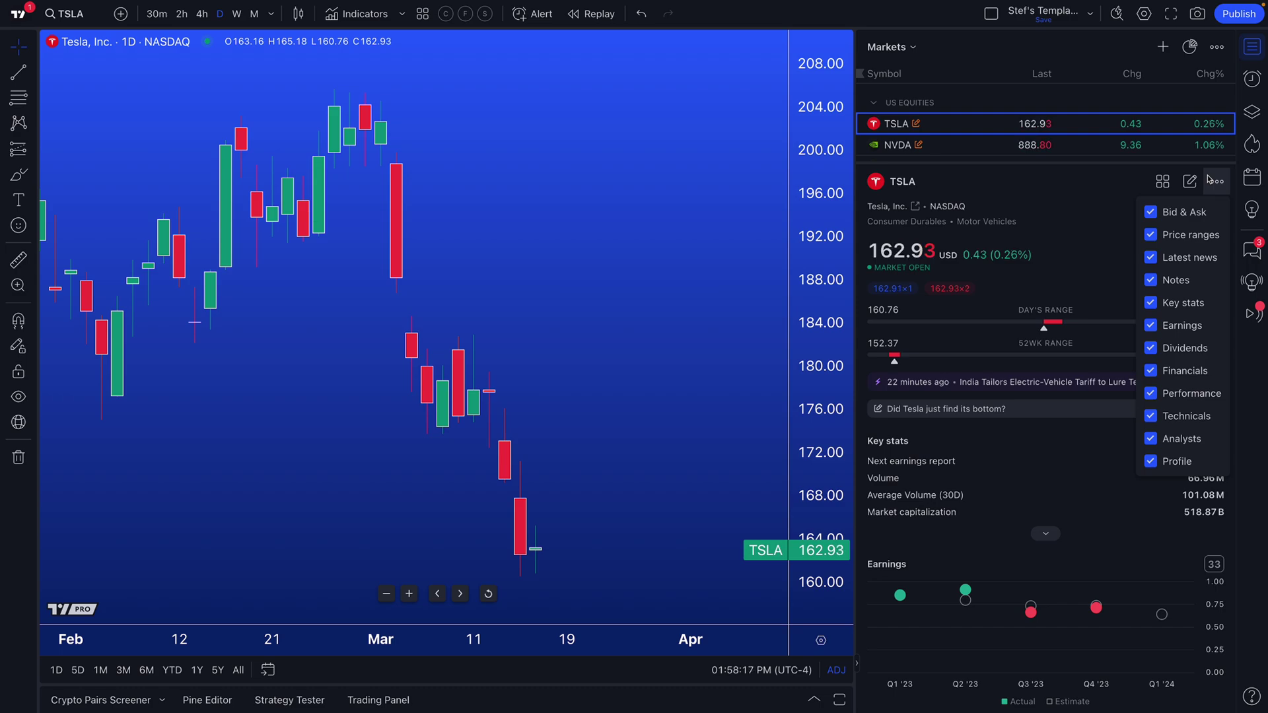
{"action": "left_click", "coordinate": [1153, 281]}
{"action": "left_click", "coordinate": [1153, 282]}
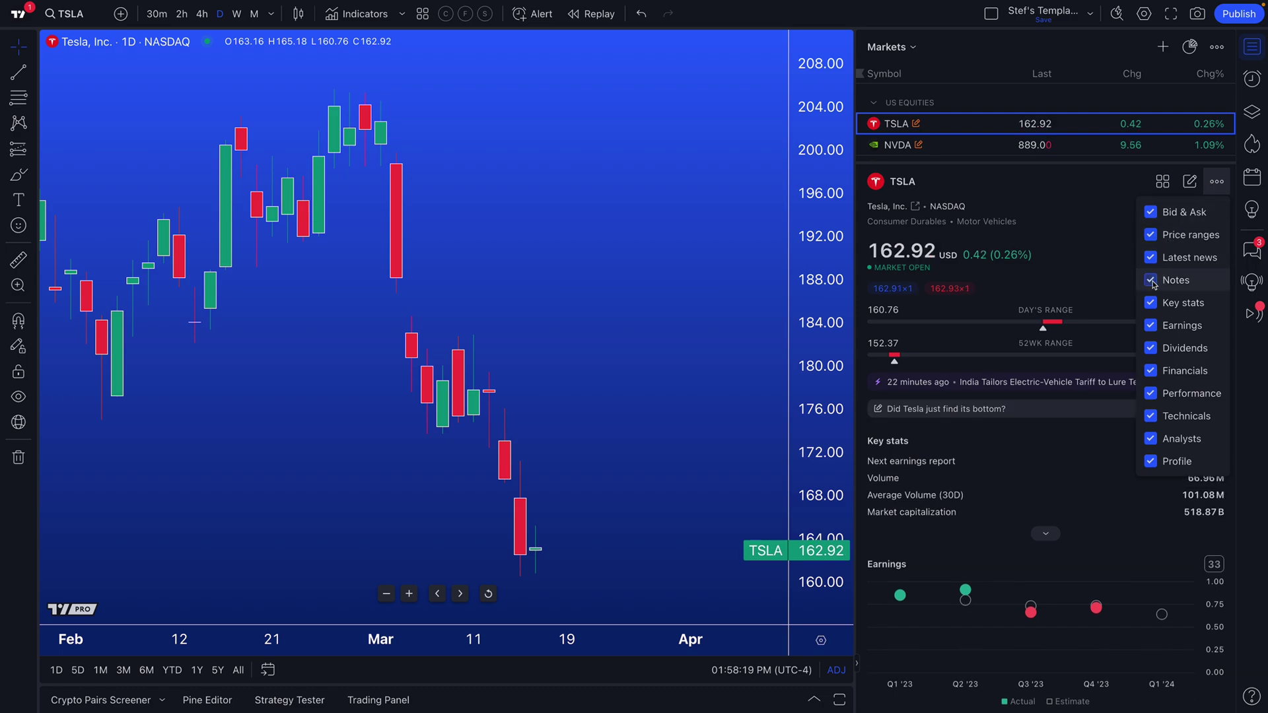
{"action": "left_click", "coordinate": [1153, 281]}
{"action": "left_click", "coordinate": [1153, 282]}
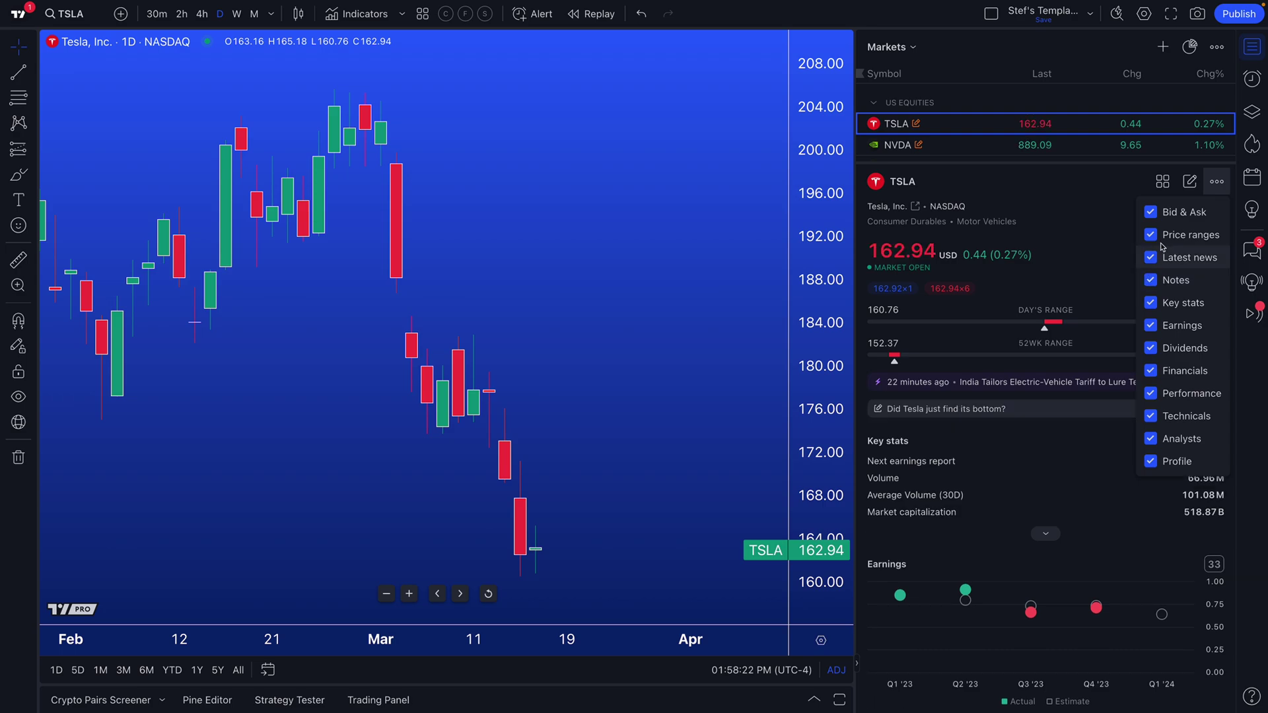
{"action": "left_click", "coordinate": [1151, 461]}
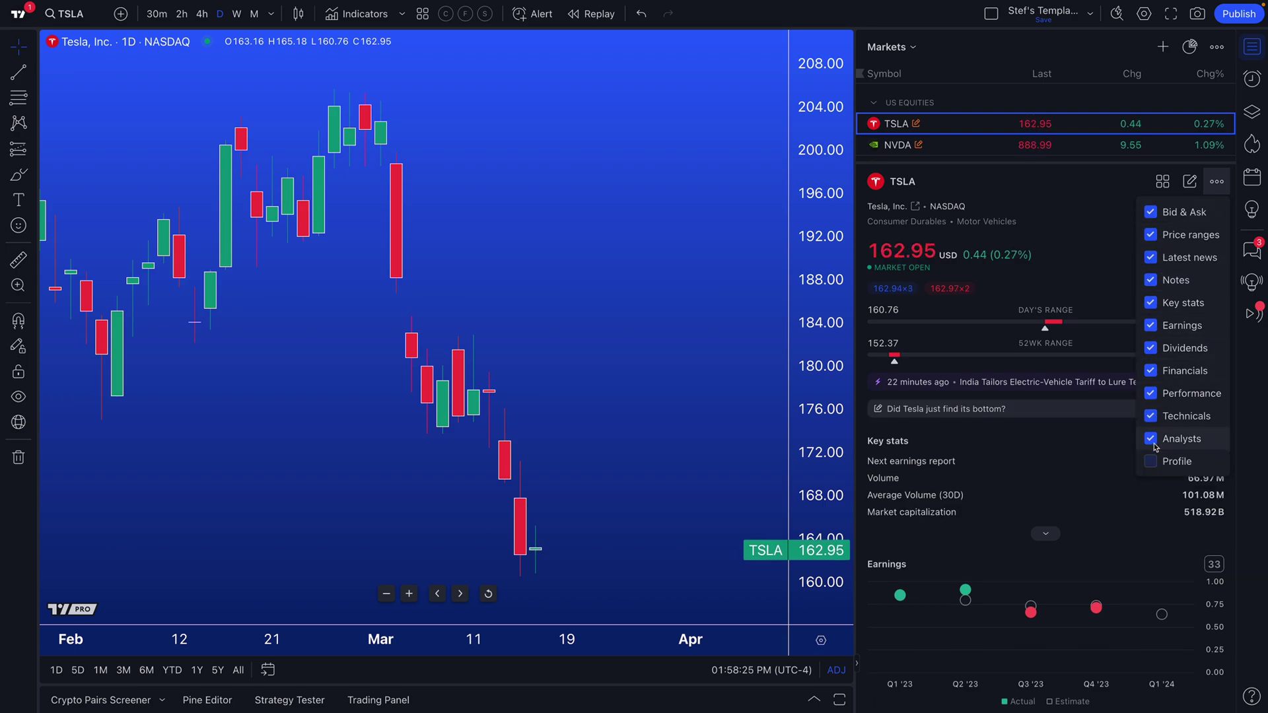
{"action": "left_click", "coordinate": [1150, 439]}
{"action": "left_click", "coordinate": [1150, 416]}
{"action": "left_click", "coordinate": [1150, 394]}
{"action": "left_click", "coordinate": [1151, 370]}
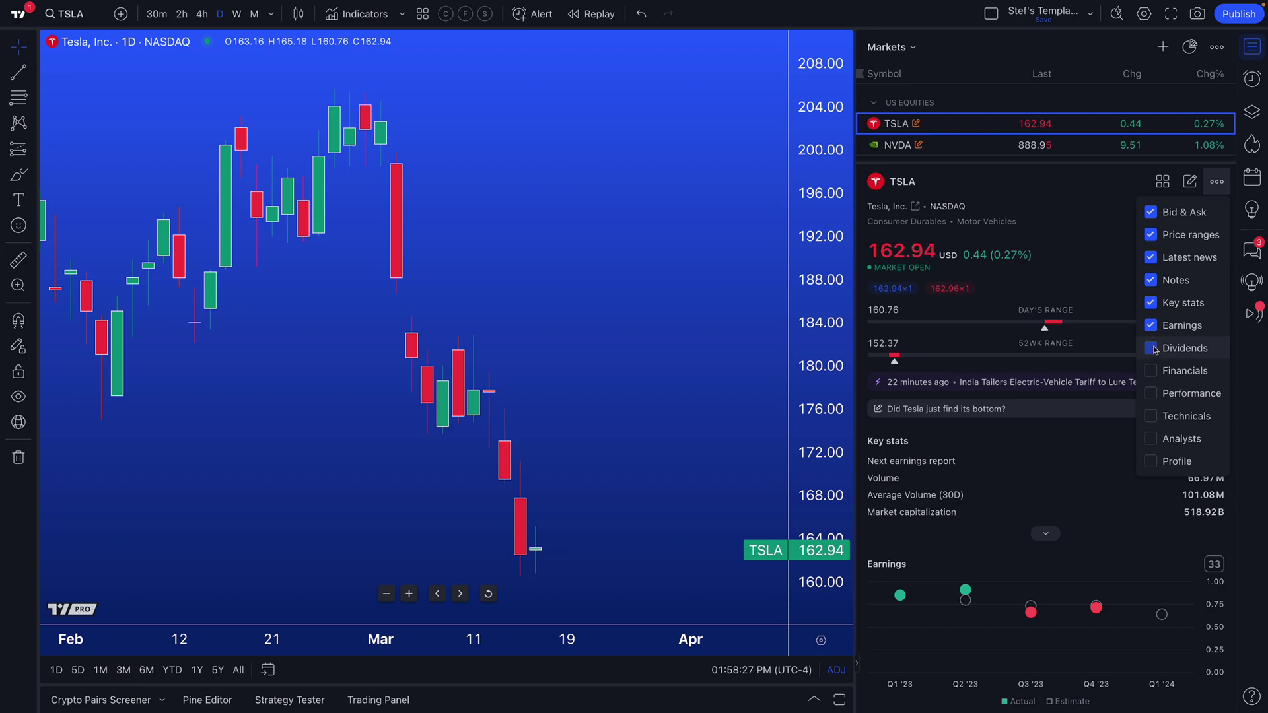
{"action": "left_click", "coordinate": [1150, 348]}
{"action": "left_click", "coordinate": [1151, 325]}
{"action": "left_click", "coordinate": [1151, 303]}
{"action": "left_click", "coordinate": [1151, 257]}
{"action": "left_click", "coordinate": [1150, 234]}
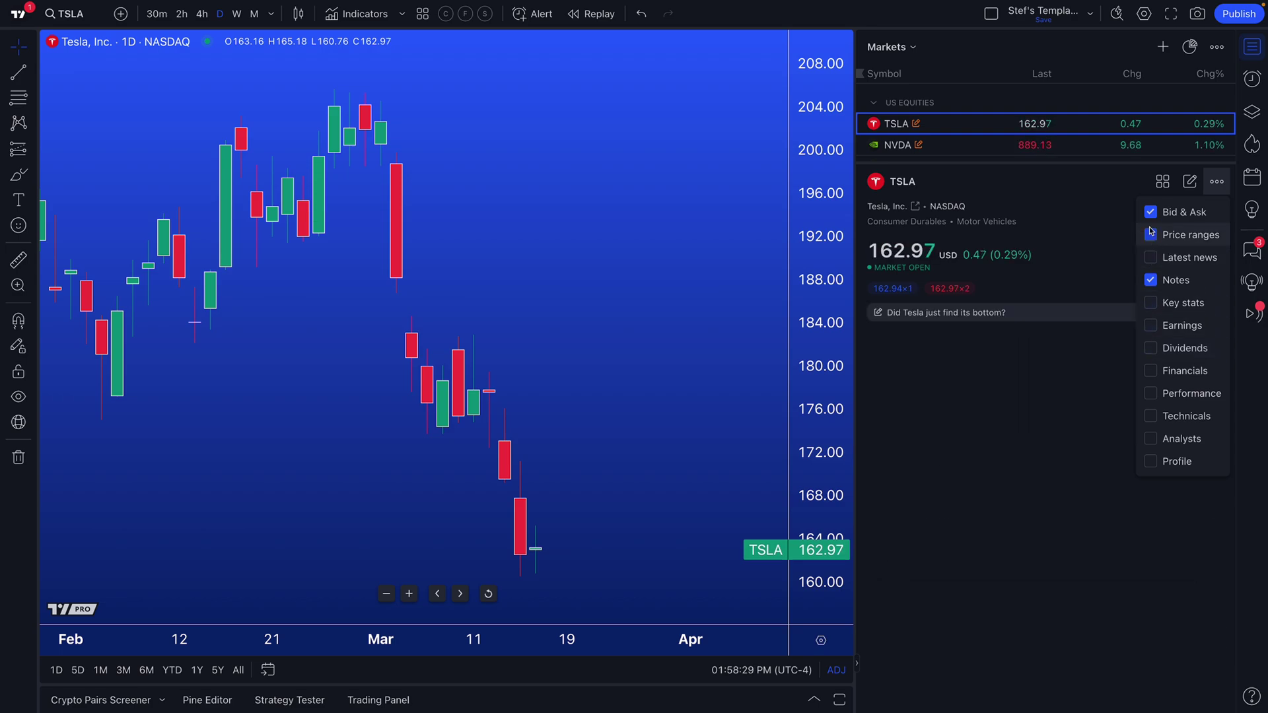
{"action": "left_click", "coordinate": [1151, 212]}
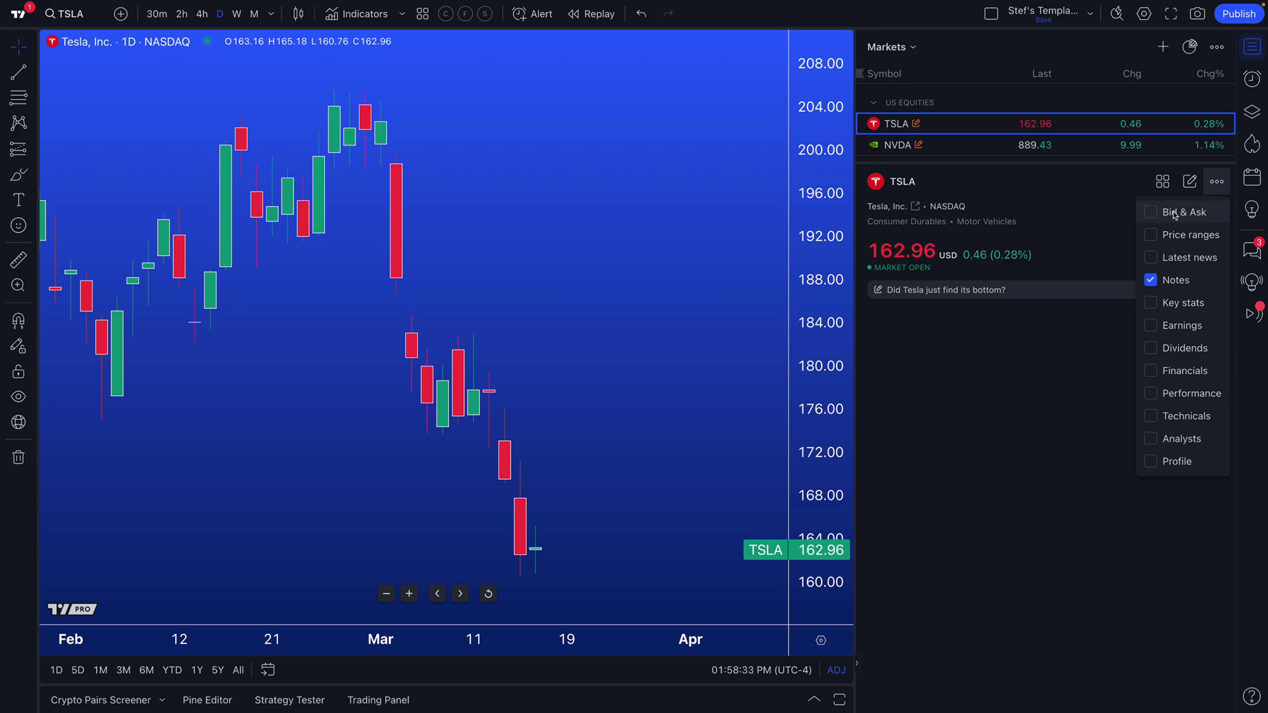
{"action": "left_click", "coordinate": [1151, 212]}
{"action": "left_click", "coordinate": [1152, 234]}
{"action": "left_click", "coordinate": [1152, 257]}
{"action": "left_click", "coordinate": [1167, 302]}
{"action": "left_click", "coordinate": [1162, 325]}
{"action": "left_click", "coordinate": [1161, 348]}
{"action": "left_click", "coordinate": [1159, 371]}
{"action": "left_click", "coordinate": [1159, 393]}
{"action": "left_click", "coordinate": [1161, 417]}
{"action": "left_click", "coordinate": [1163, 438]}
{"action": "left_click", "coordinate": [1164, 462]}
{"action": "left_click", "coordinate": [1215, 182]}
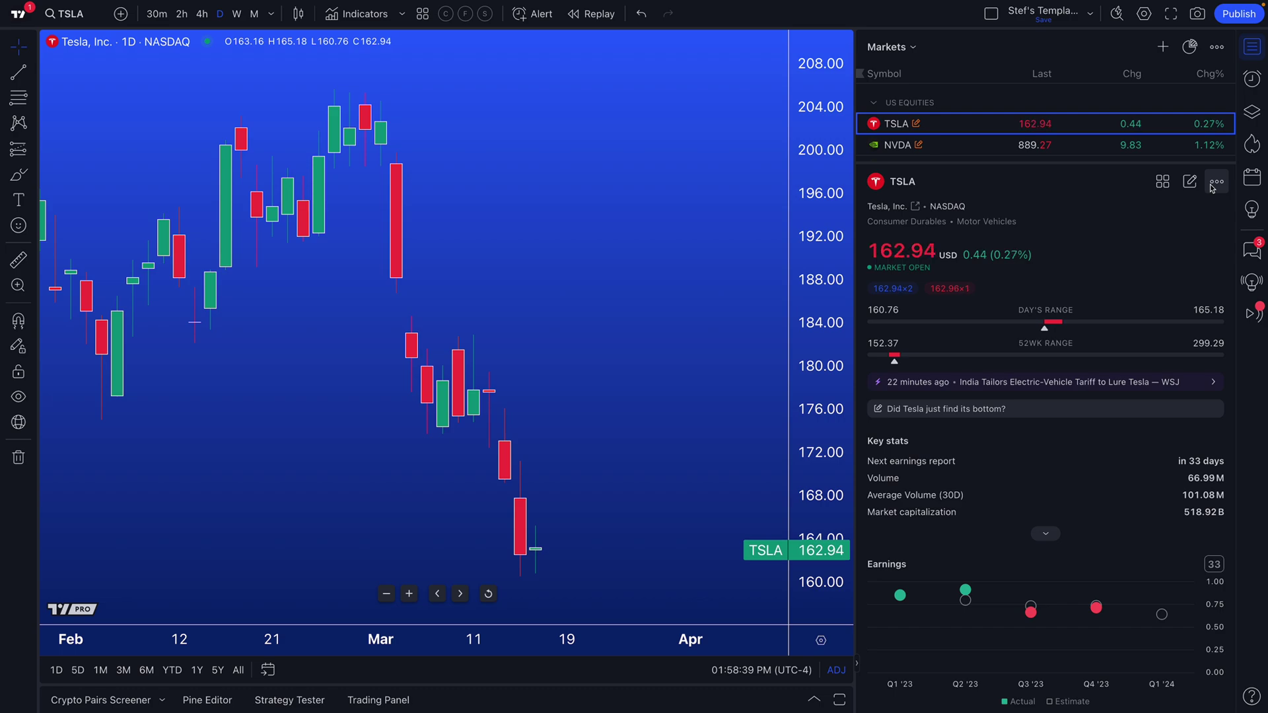
Step: Hide the watchlist and details panel, leaving the TSLA daily chart panned into view
{"action": "left_click_drag", "start_coordinate": [1029, 165], "coordinate": [1011, 484]}
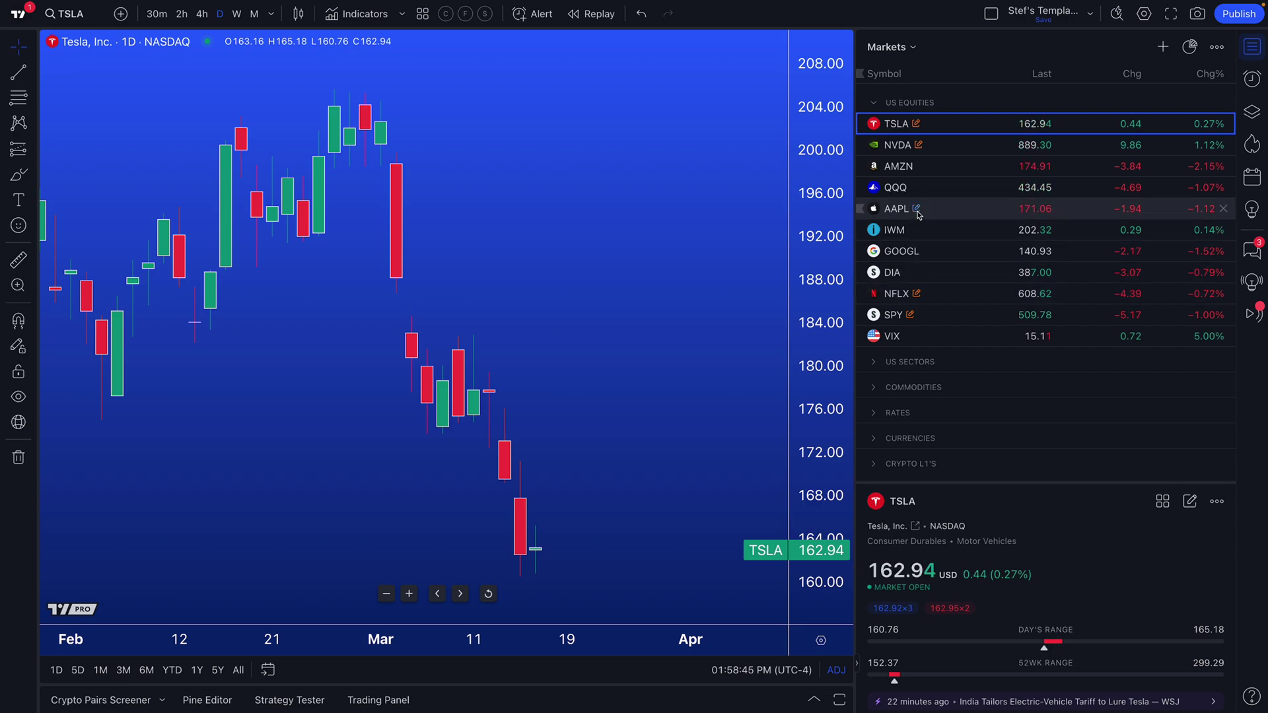
{"action": "mouse_move", "coordinate": [916, 208]}
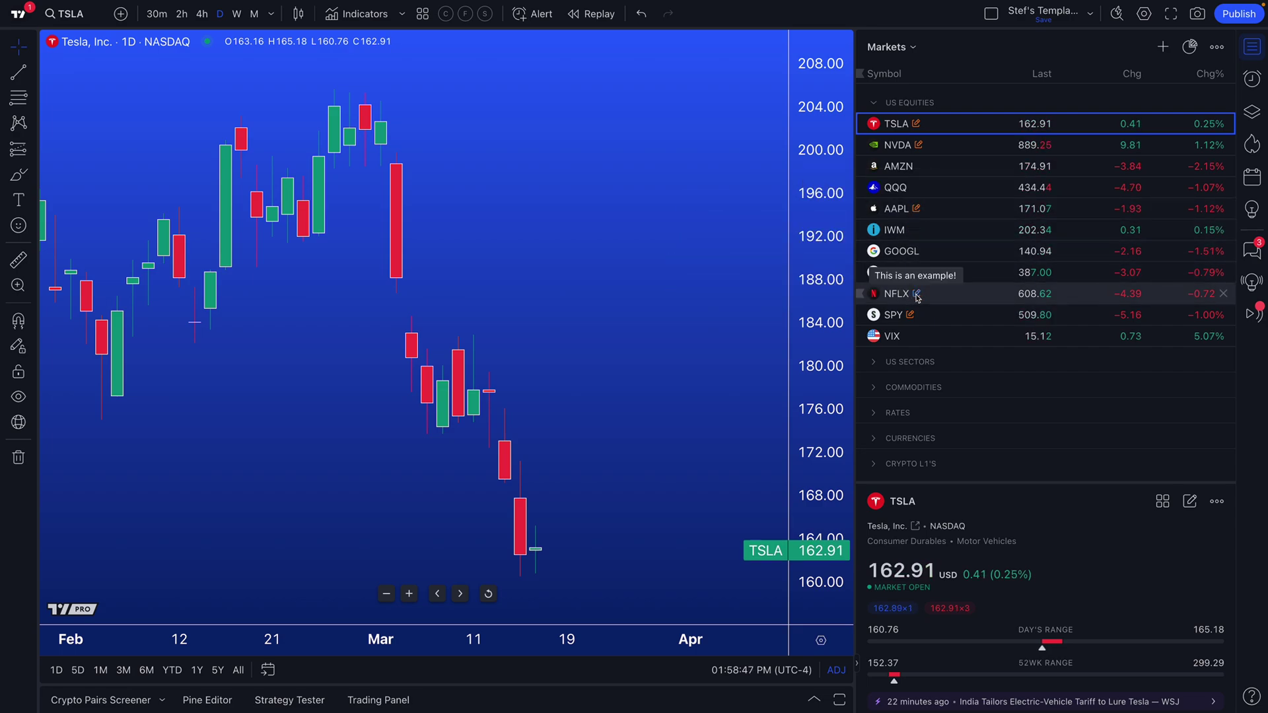
{"action": "left_click", "coordinate": [1252, 47]}
{"action": "left_click_drag", "start_coordinate": [815, 249], "coordinate": [568, 277]}
{"action": "scroll", "coordinate": [568, 279], "scroll_direction": "up", "scroll_amount": 1}
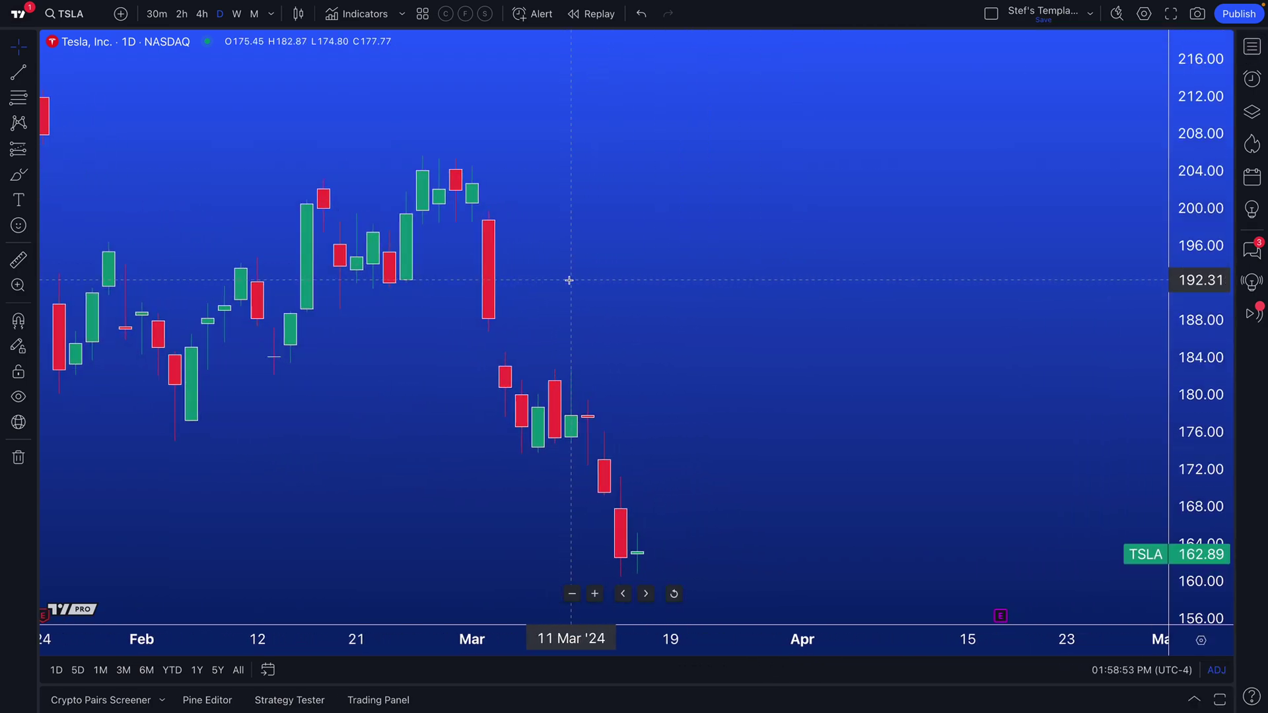
{"action": "scroll", "coordinate": [571, 278], "scroll_direction": "up", "scroll_amount": 1}
{"action": "mouse_move", "coordinate": [572, 277]}
{"action": "left_mouse_down"}
{"action": "mouse_move", "coordinate": [601, 275]}
{"action": "mouse_move", "coordinate": [567, 267]}
{"action": "left_mouse_up"}
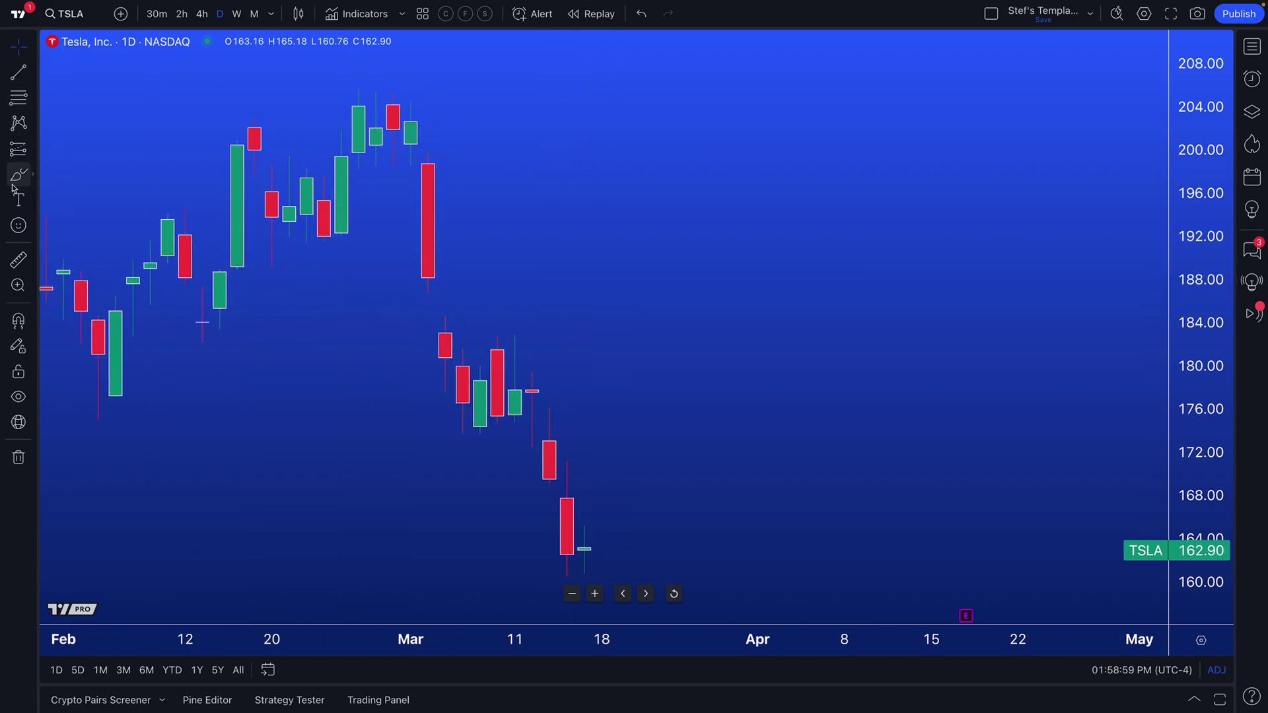
Step: Draw a horizontal line on the TSLA daily chart at about 190.39
{"action": "left_click", "coordinate": [32, 78]}
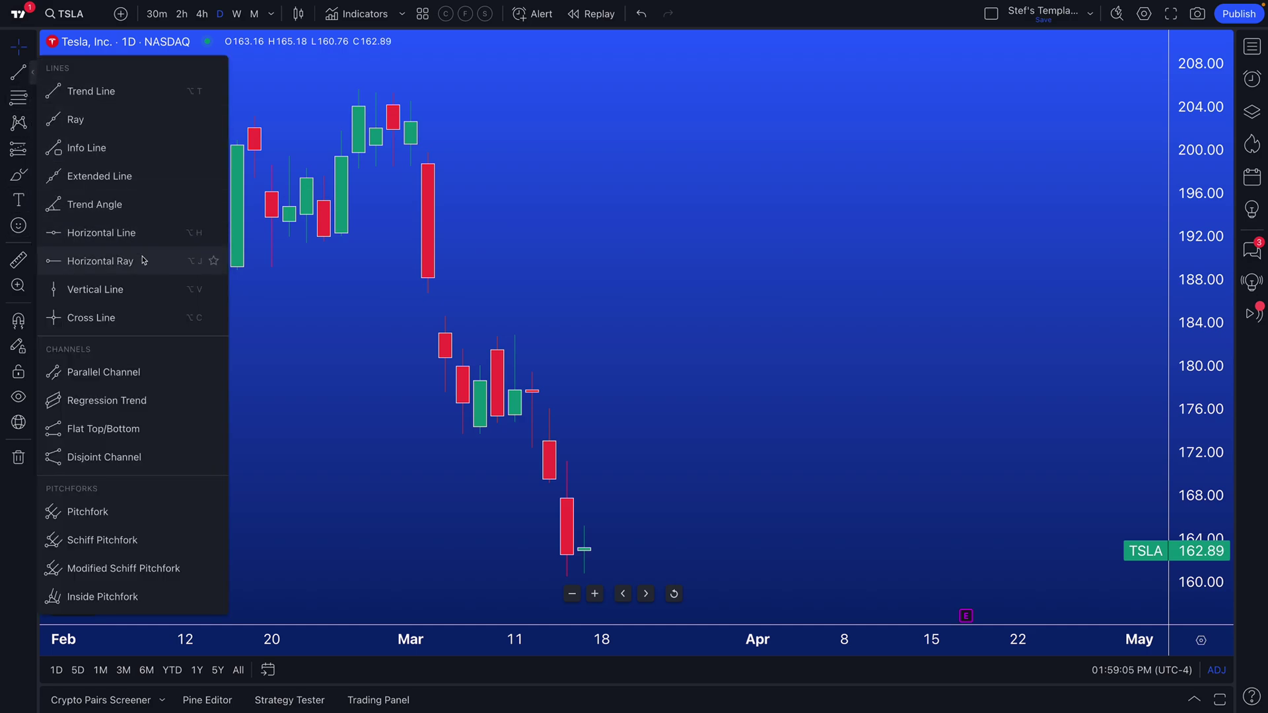
{"action": "left_click", "coordinate": [148, 235]}
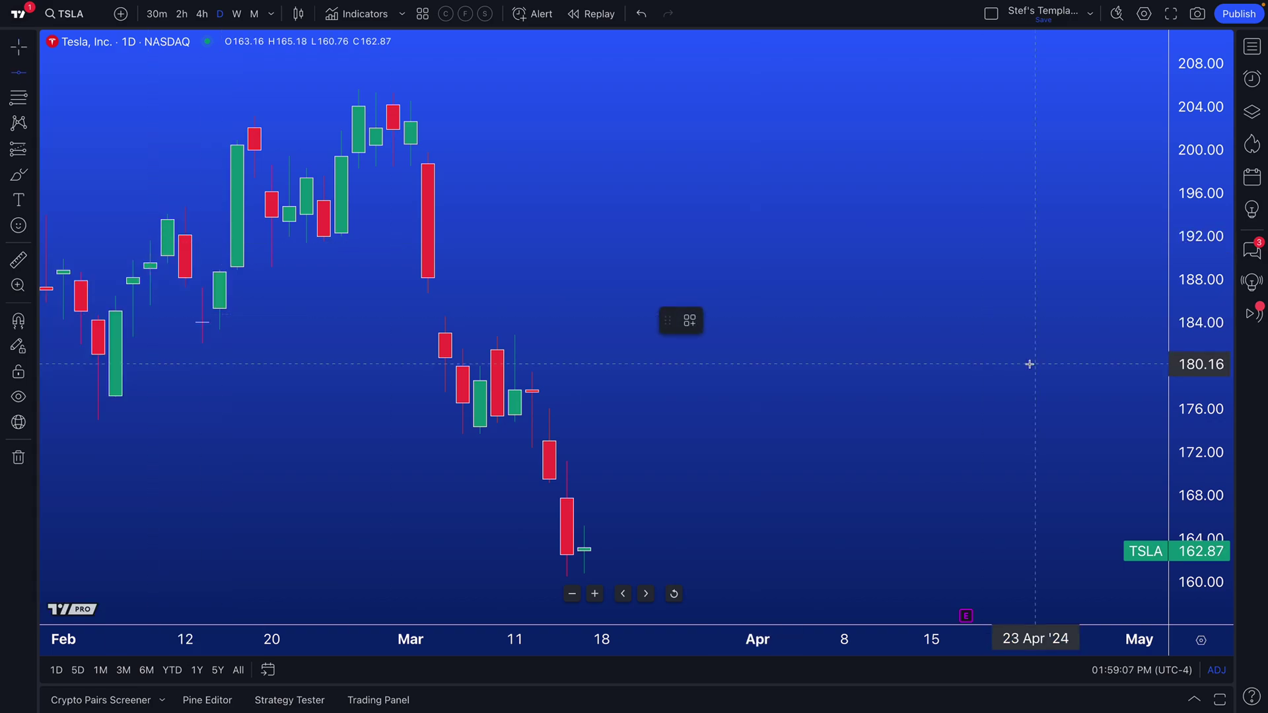
{"action": "left_click", "coordinate": [694, 255]}
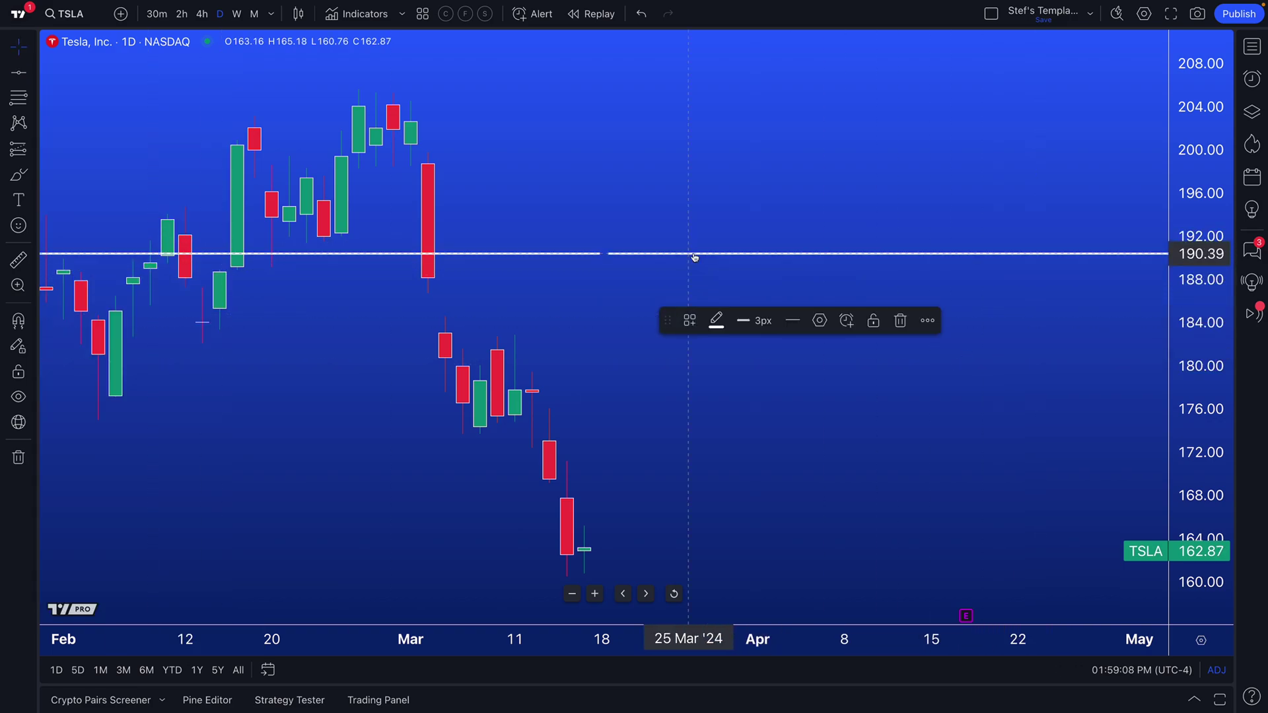
{"action": "left_click", "coordinate": [617, 268]}
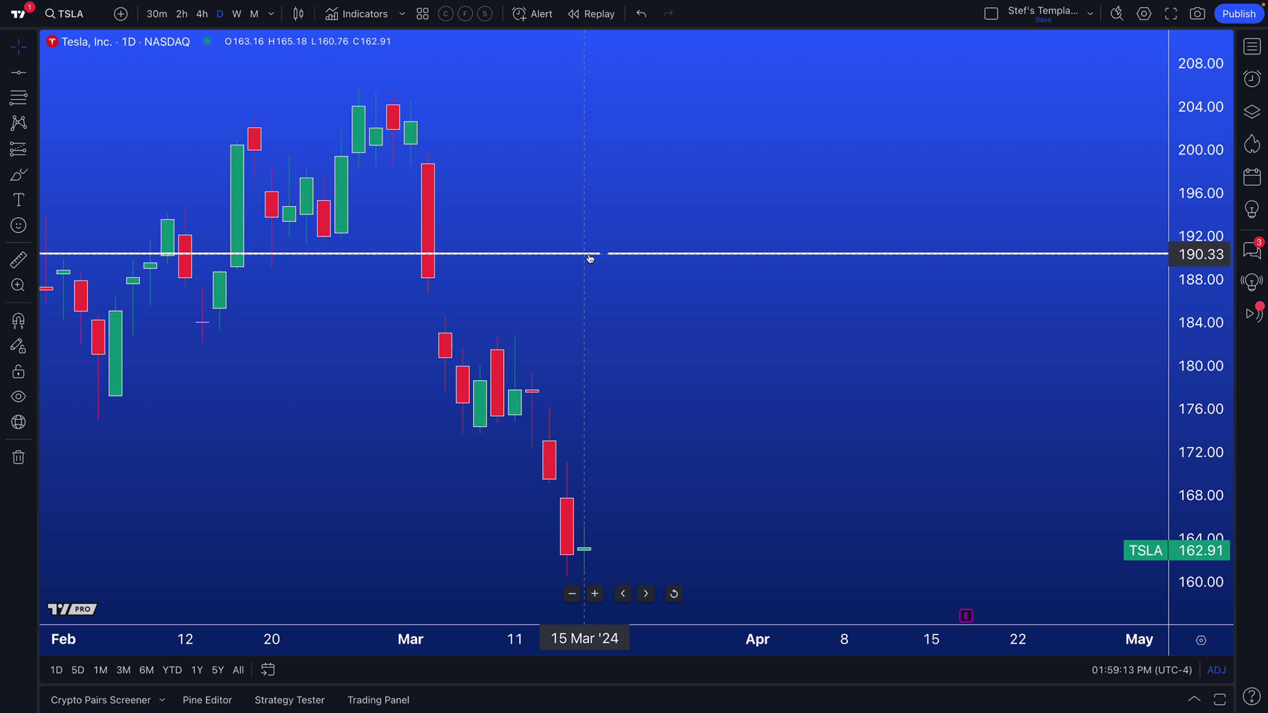
Step: Give the line the size-14 text 'This is a note about a level I am watching' and move it to 206.39
{"action": "double_click", "coordinate": [589, 255]}
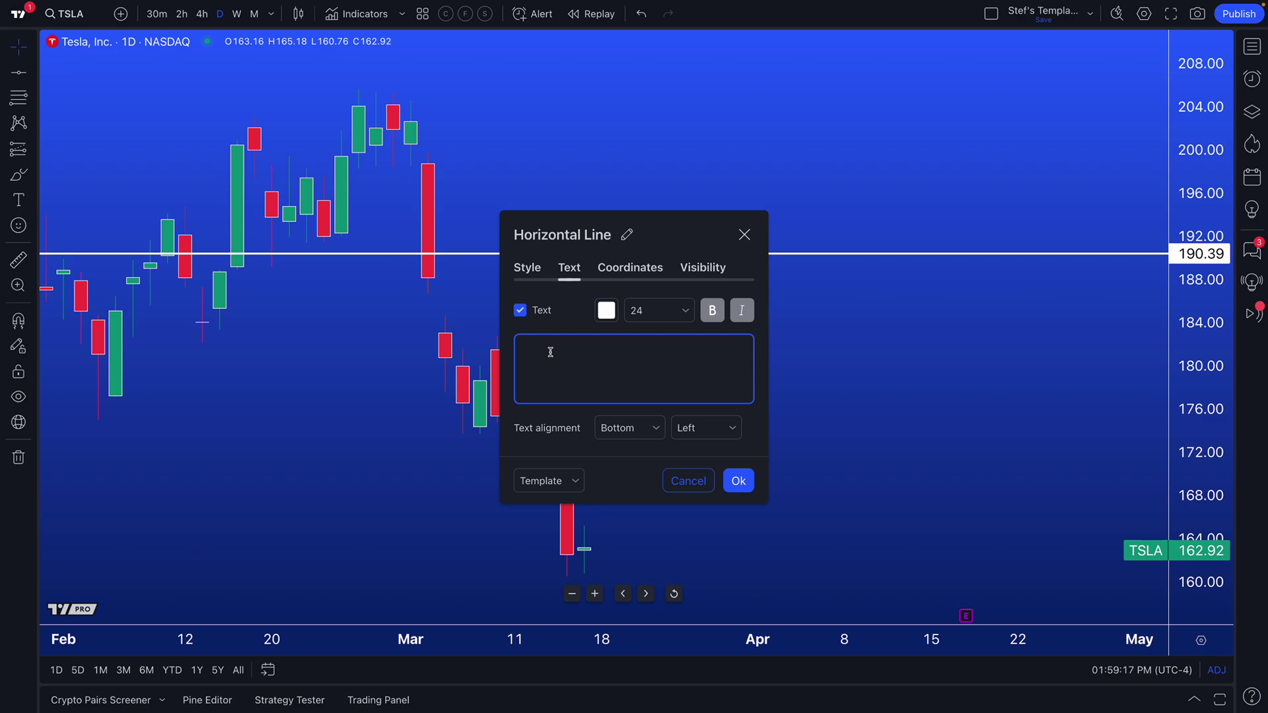
{"action": "type", "text": "This is a note about a level I am watching"}
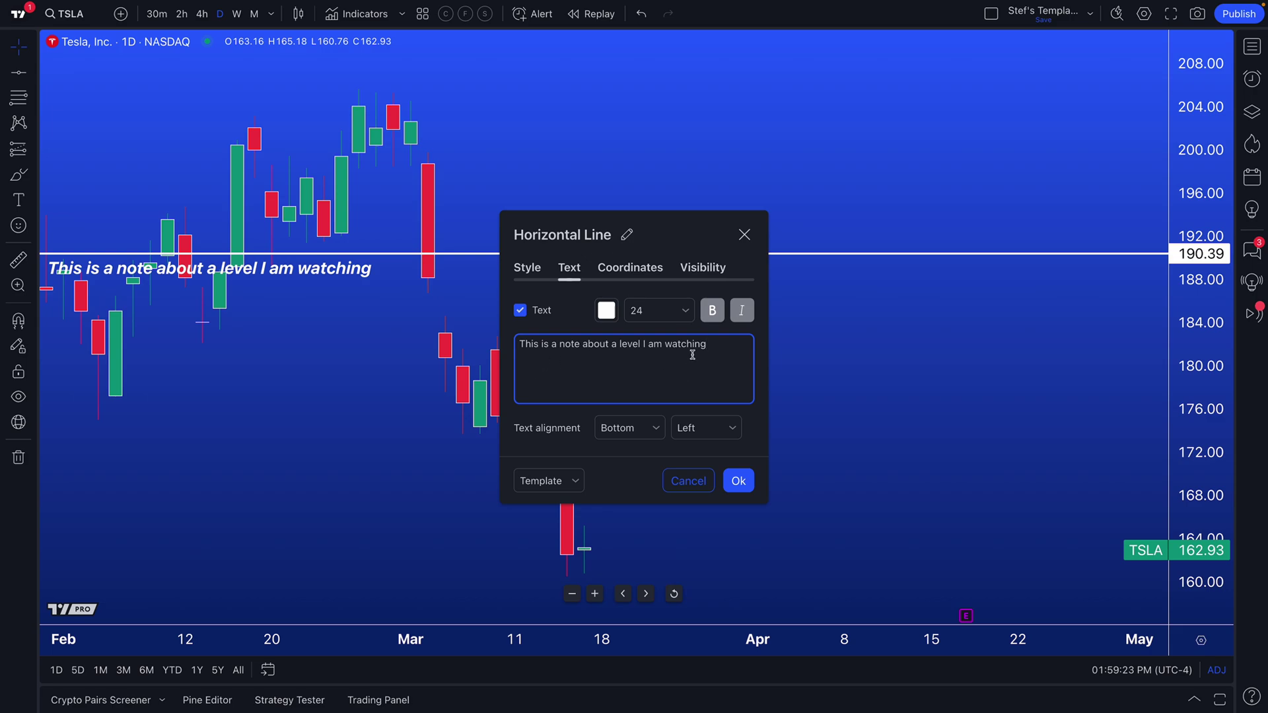
{"action": "left_click", "coordinate": [657, 315]}
{"action": "left_click", "coordinate": [659, 404]}
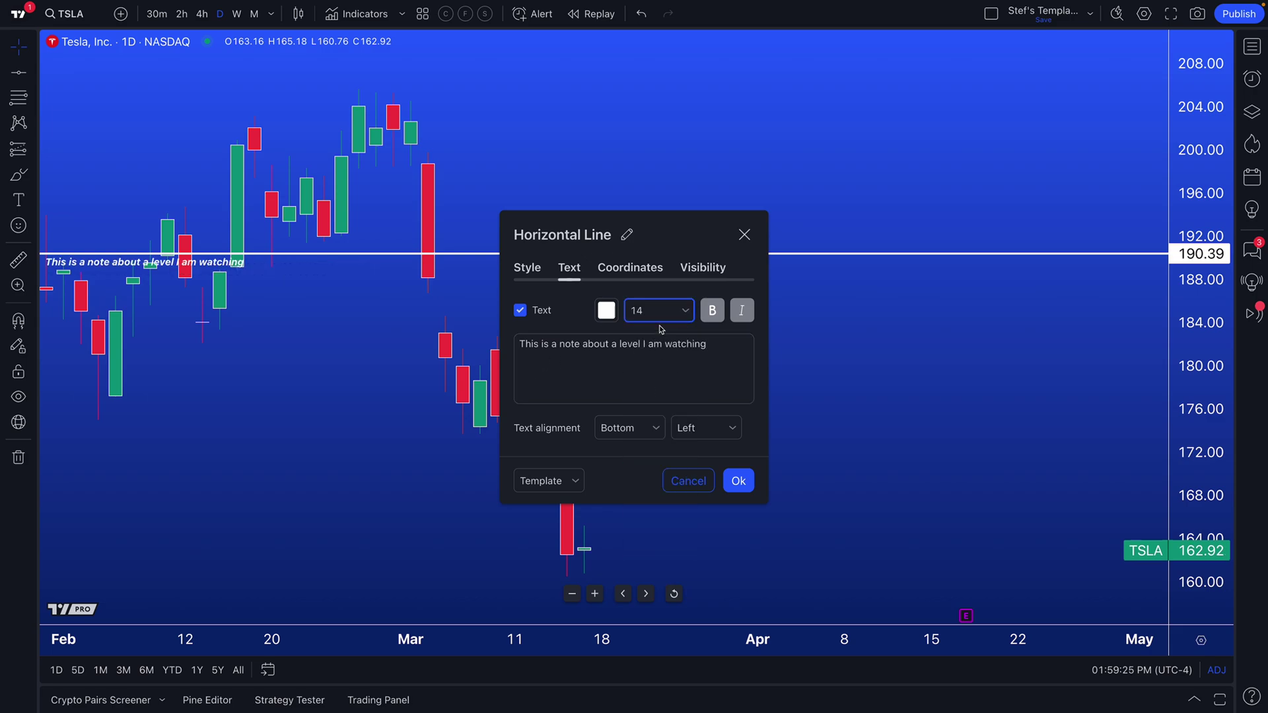
{"action": "left_click", "coordinate": [739, 481]}
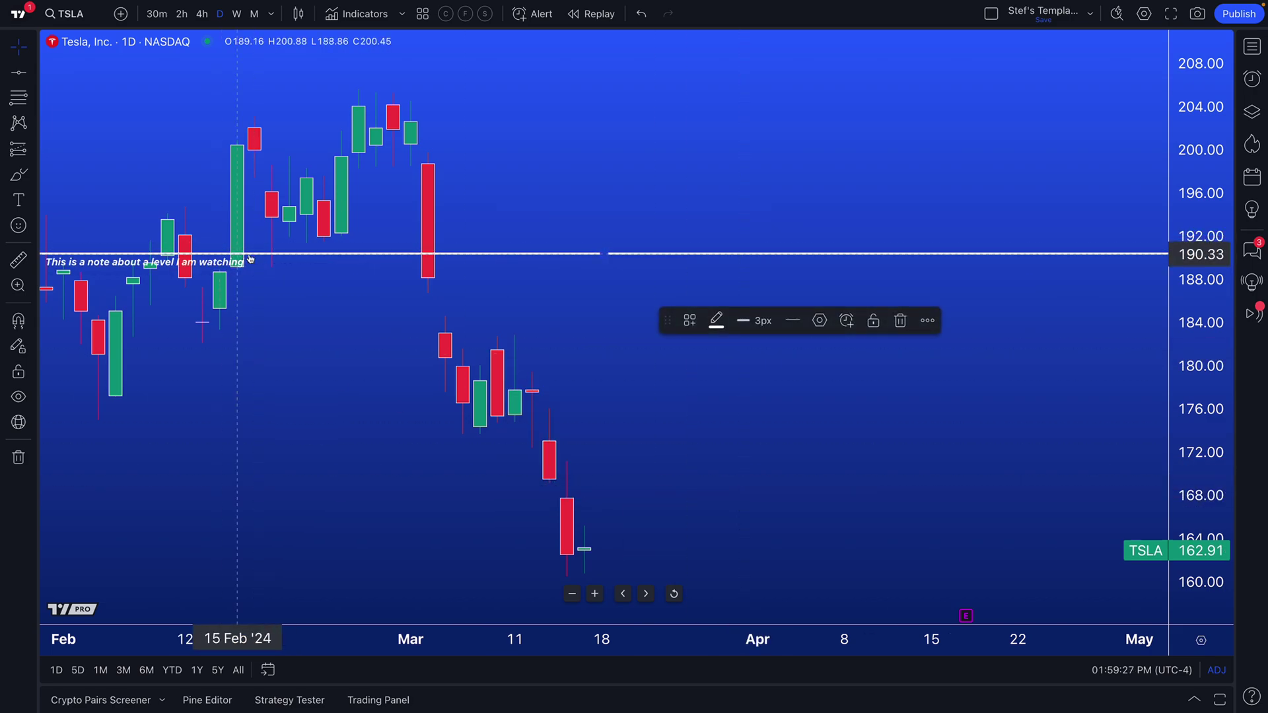
{"action": "left_click_drag", "start_coordinate": [269, 257], "coordinate": [298, 82]}
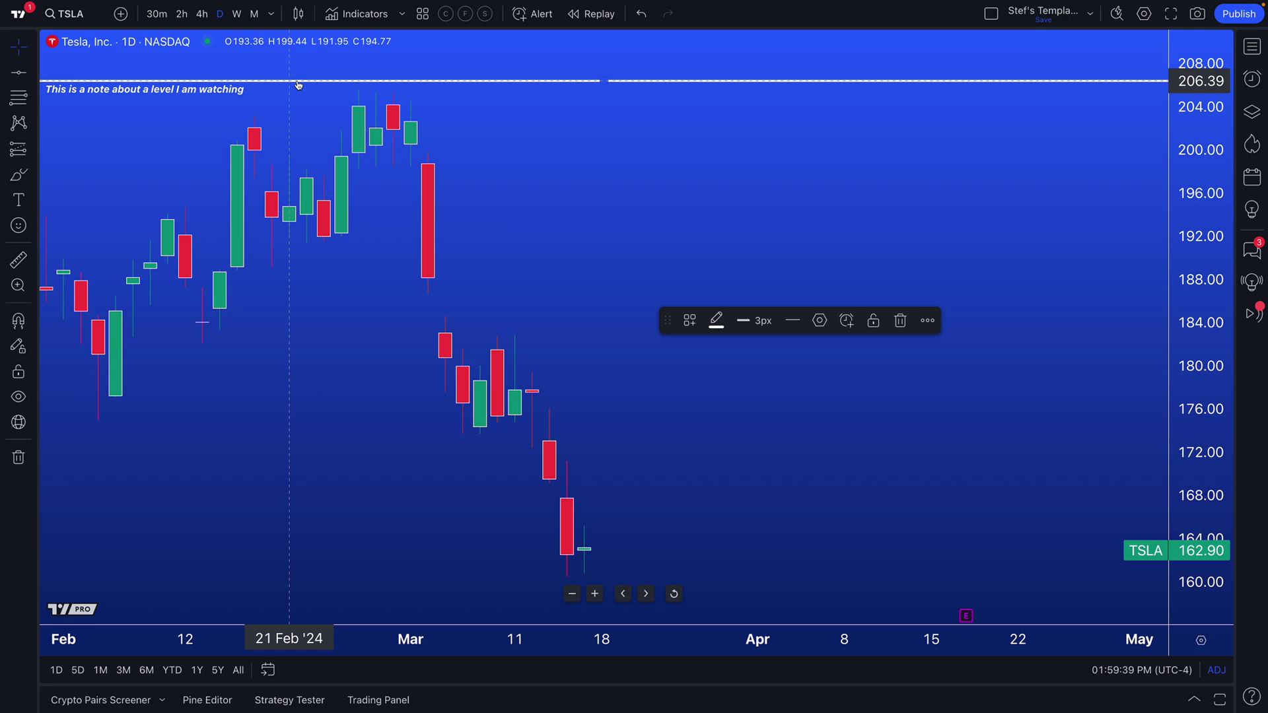
Step: Delete the labelled horizontal line and bring up the Text & Notes annotation choices
{"action": "key", "text": "Delete"}
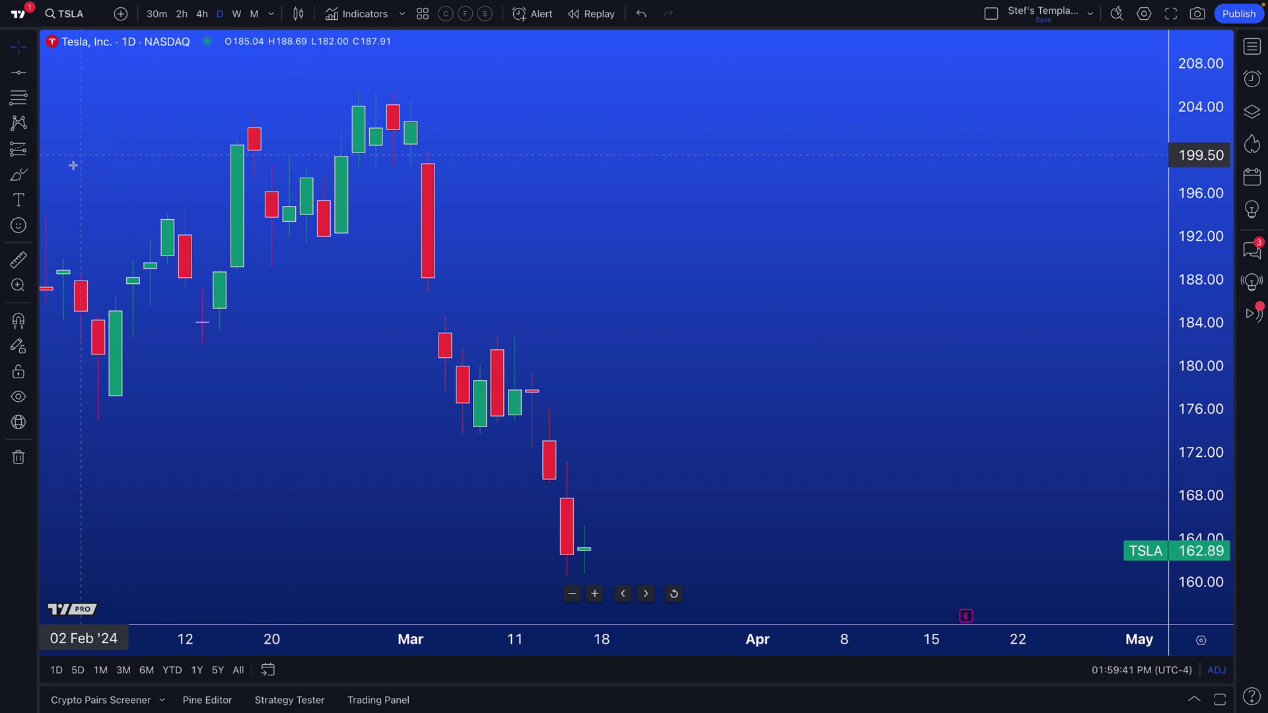
{"action": "left_click", "coordinate": [36, 202]}
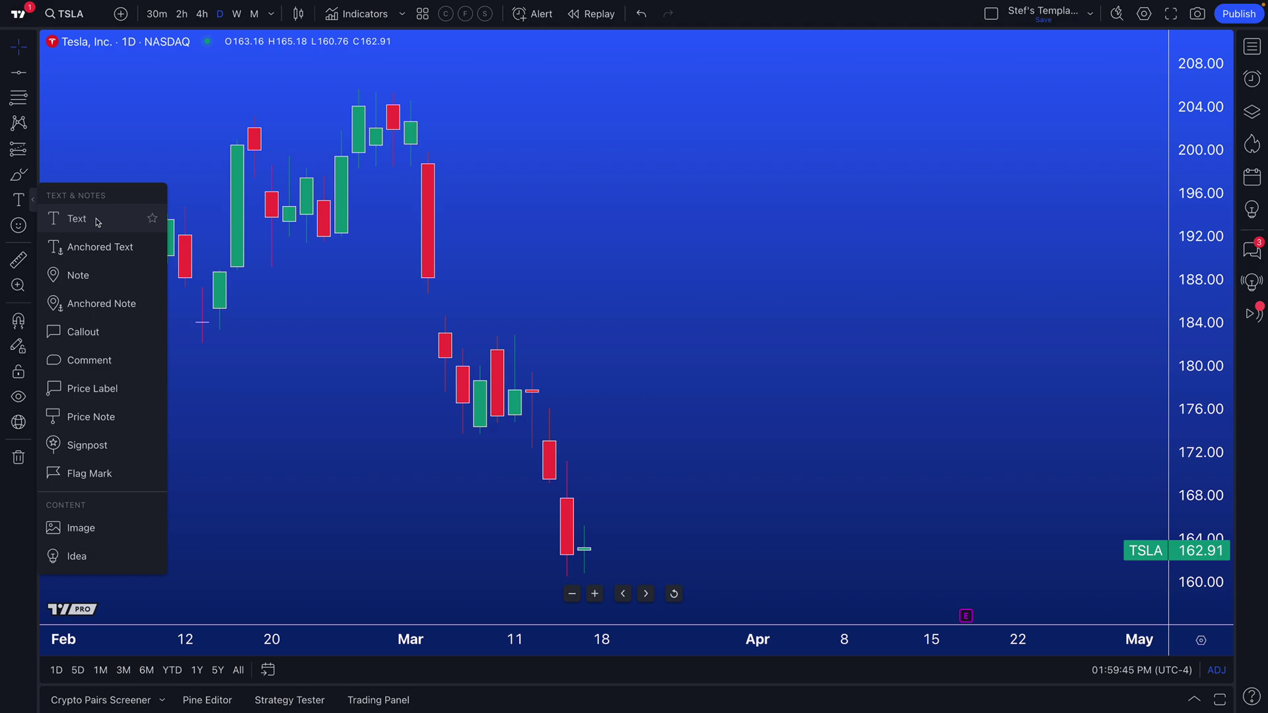
{"action": "left_click", "coordinate": [35, 205]}
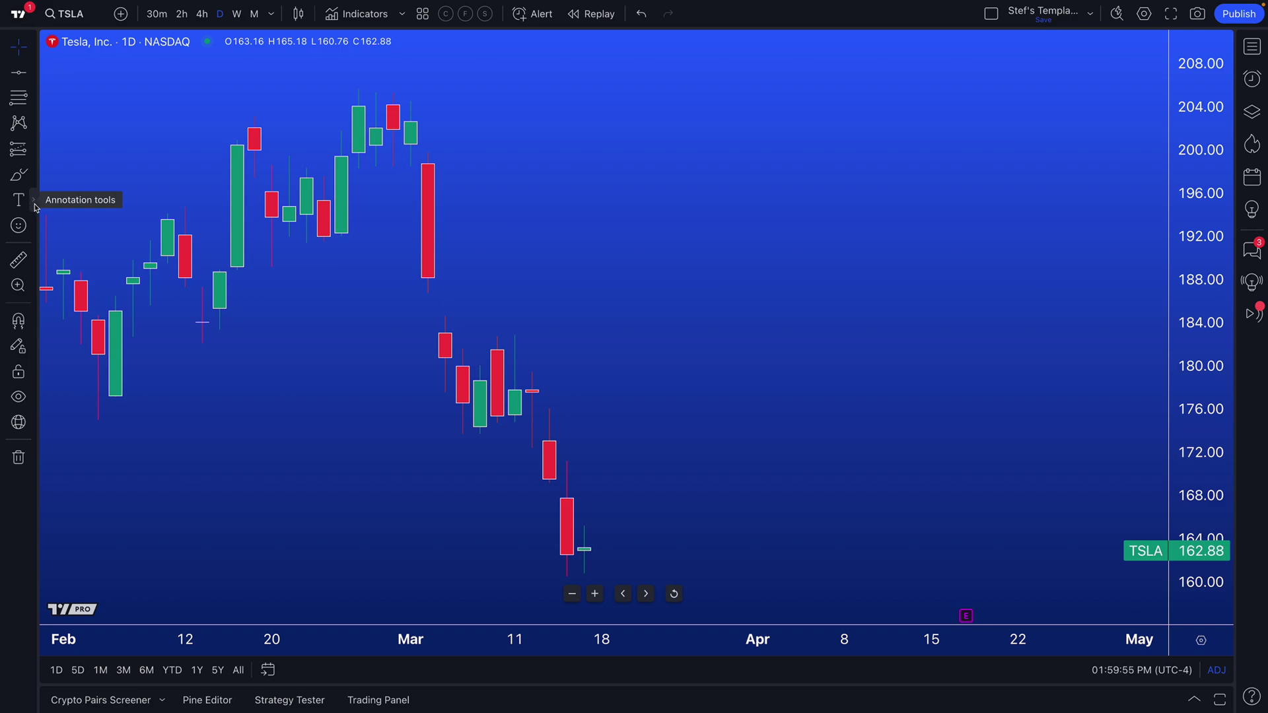
{"action": "left_click", "coordinate": [34, 206]}
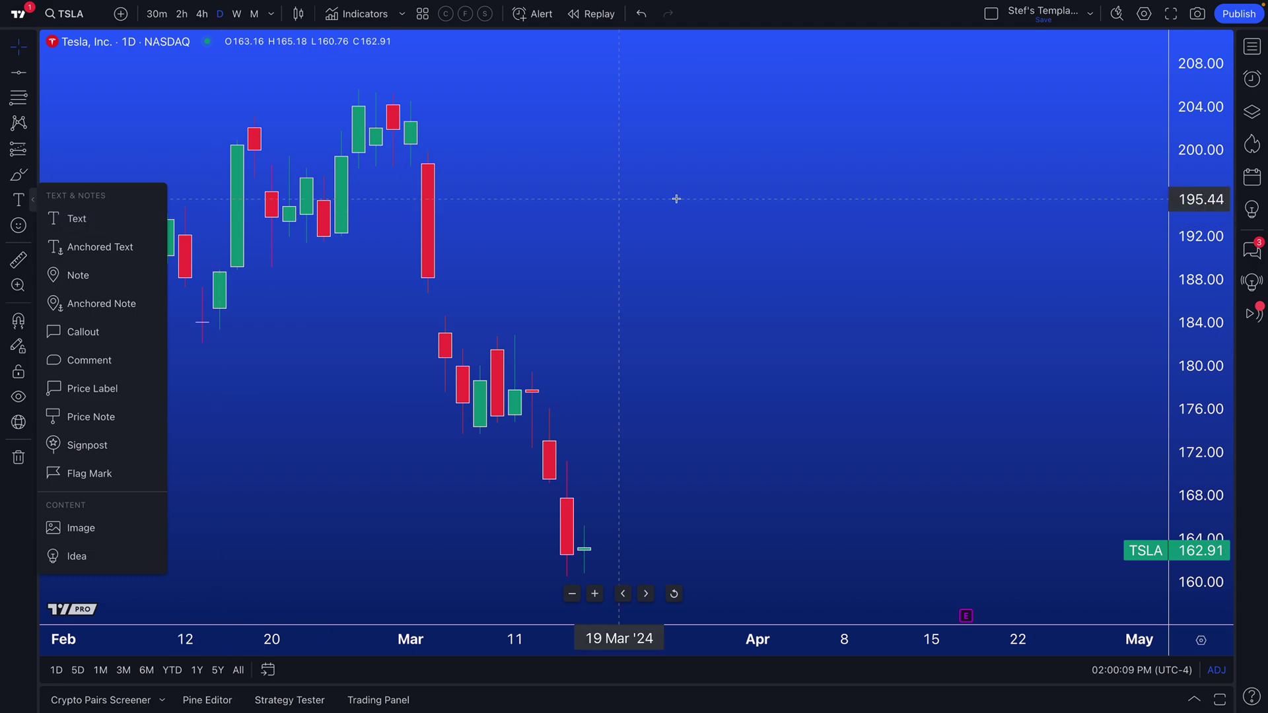
Step: Select the plain Text tool from the Text & Notes annotation choices
{"action": "scroll", "coordinate": [382, 240], "scroll_direction": "down", "scroll_amount": 1}
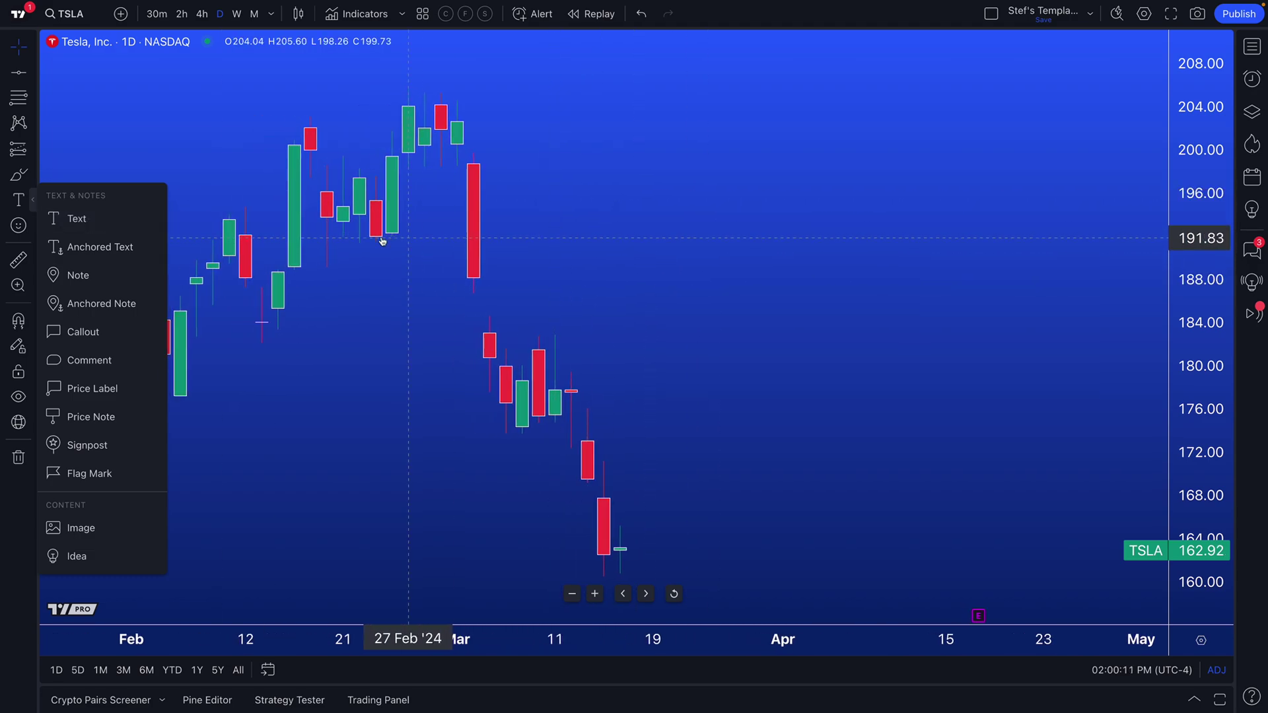
{"action": "left_click", "coordinate": [84, 219]}
{"action": "scroll", "coordinate": [505, 274], "scroll_direction": "down", "scroll_amount": 2}
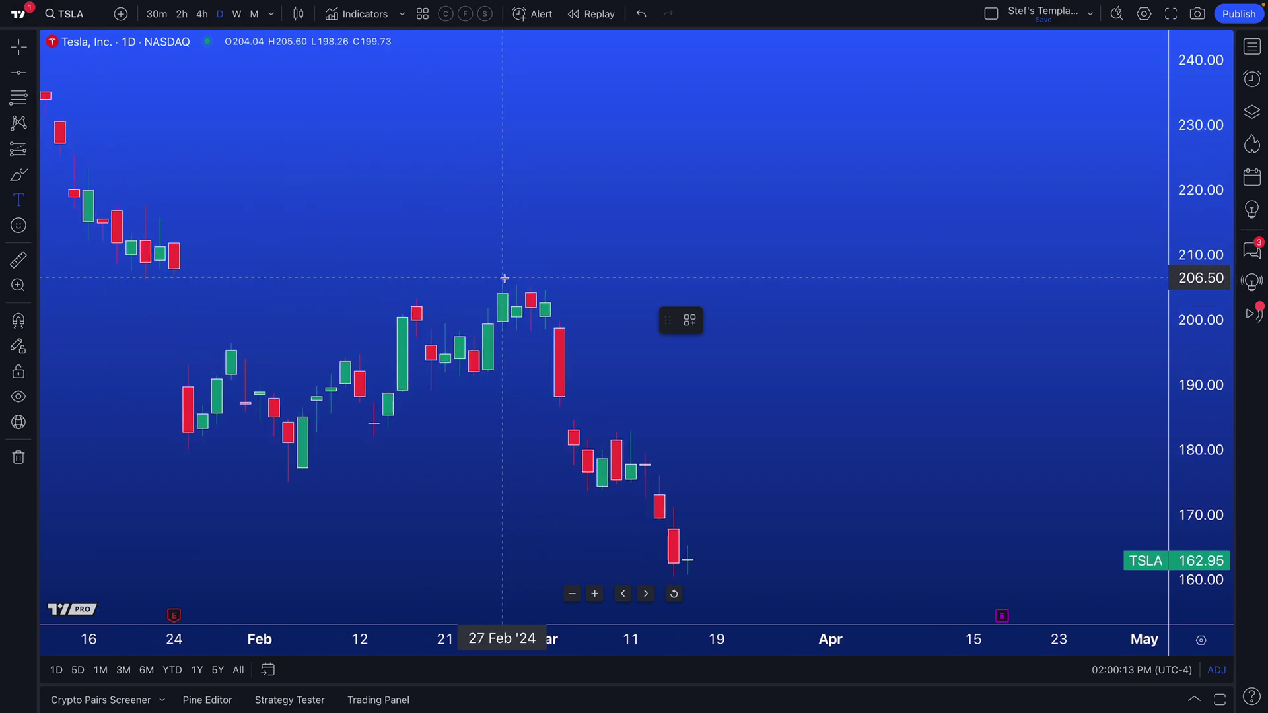
{"action": "scroll", "coordinate": [504, 278], "scroll_direction": "down", "scroll_amount": 1}
{"action": "scroll", "coordinate": [504, 278], "scroll_direction": "up", "scroll_amount": 2}
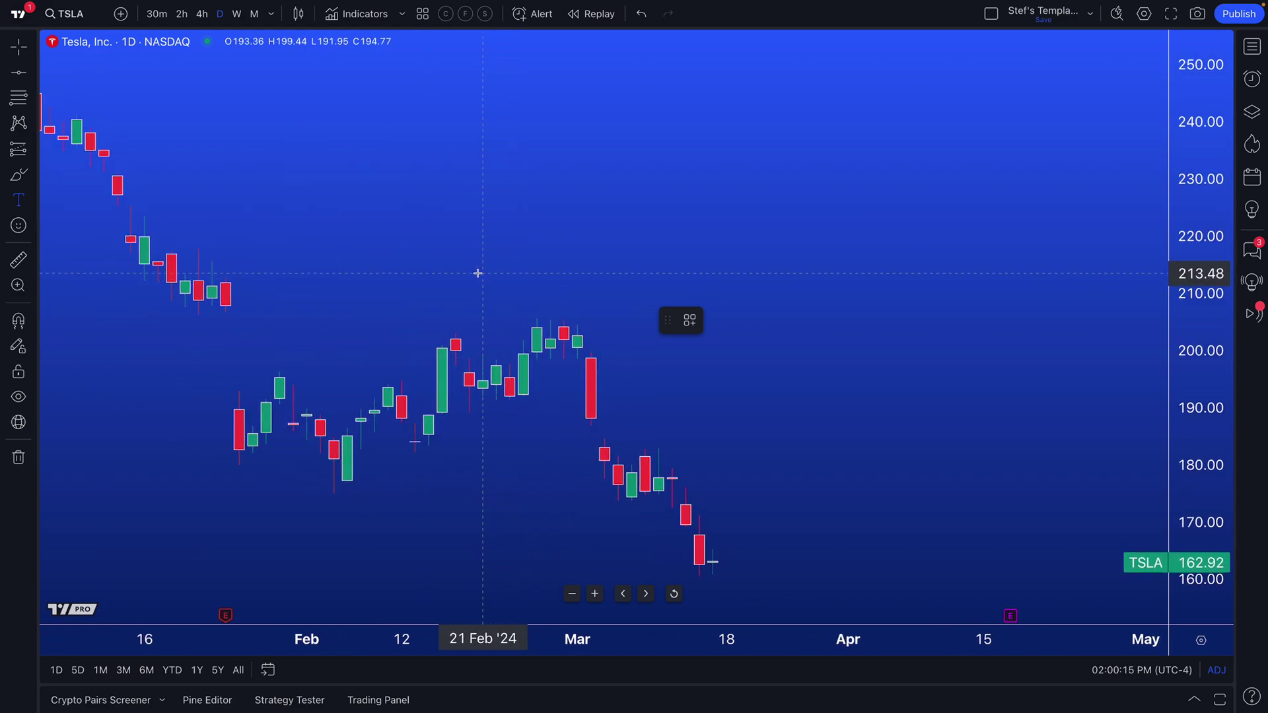
{"action": "left_click", "coordinate": [33, 203]}
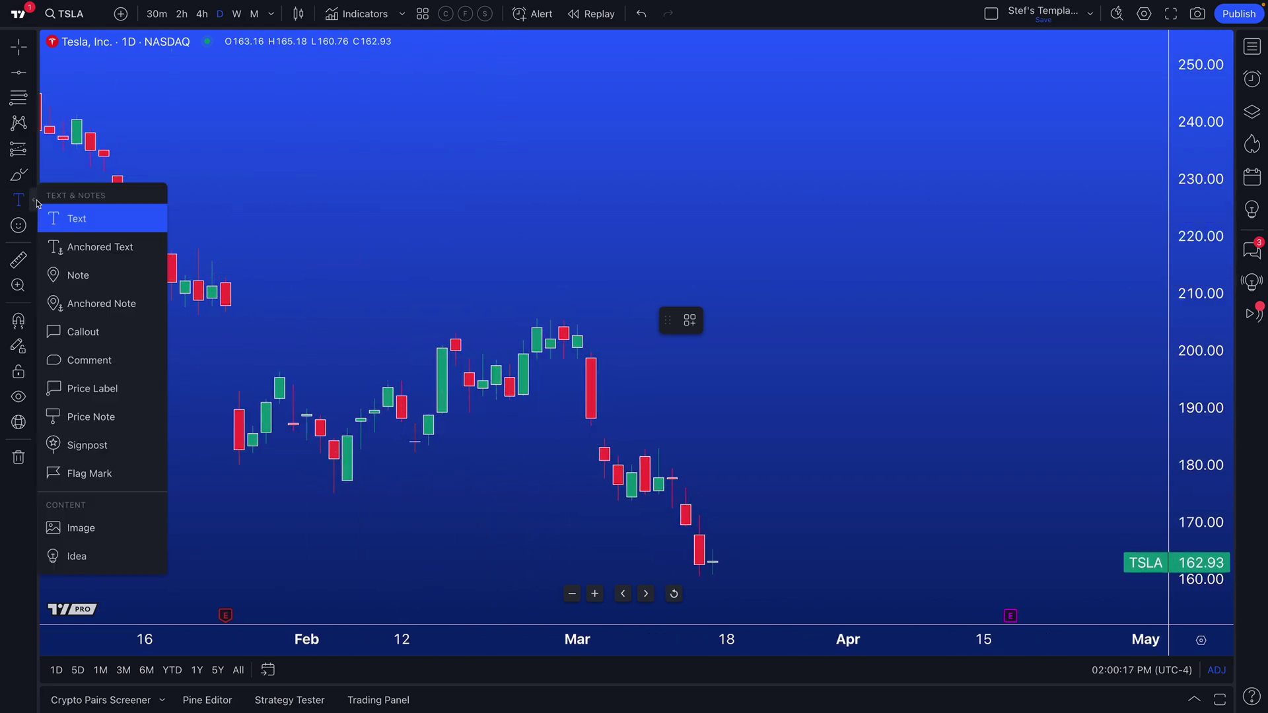
{"action": "left_click", "coordinate": [69, 220]}
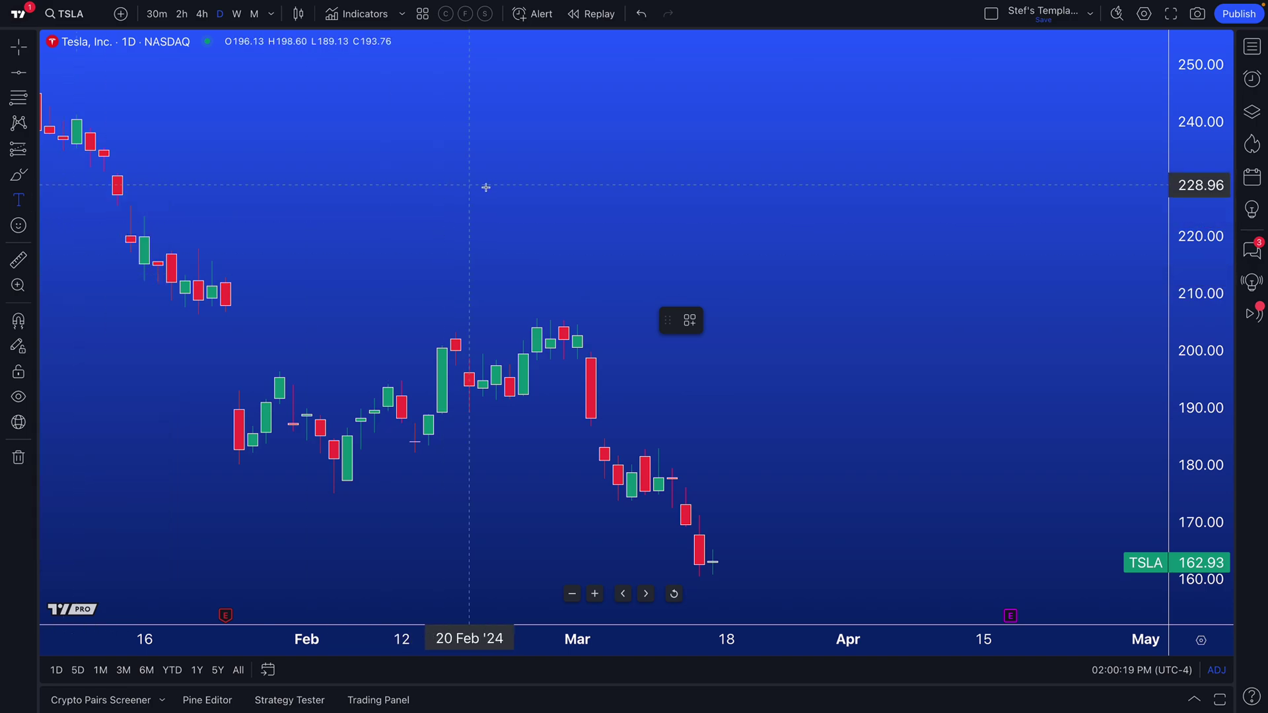
Step: Place the label 'The top?' above the late-February peak candles and nudge it into position
{"action": "left_click", "coordinate": [552, 319]}
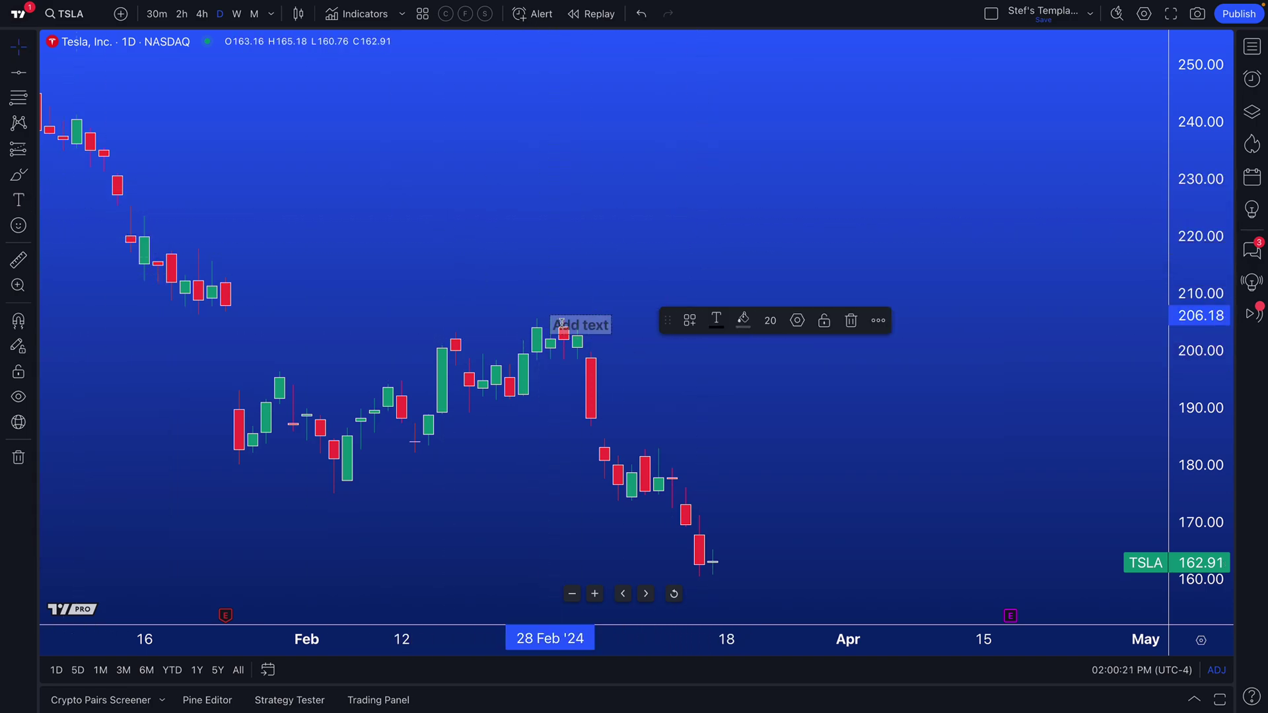
{"action": "type", "text": "The top?"}
{"action": "left_click", "coordinate": [585, 325]}
{"action": "left_click_drag", "start_coordinate": [591, 327], "coordinate": [578, 314]}
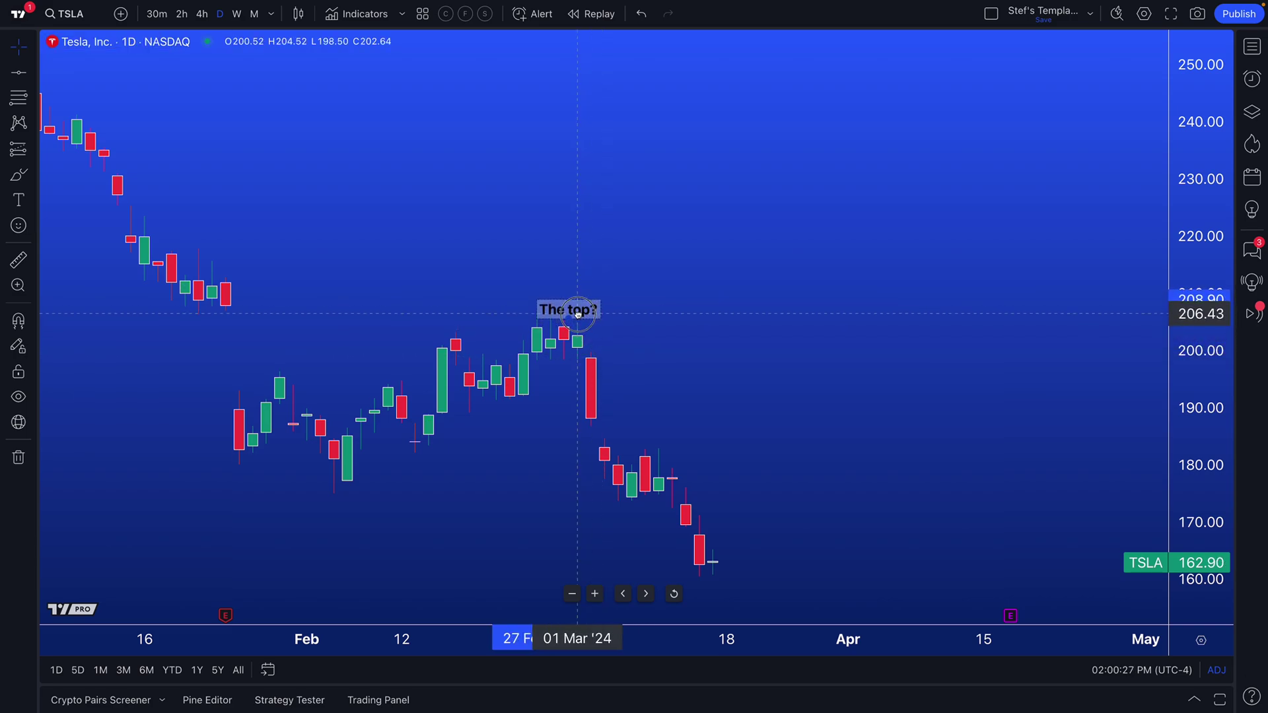
{"action": "left_click_drag", "start_coordinate": [645, 356], "coordinate": [564, 331]}
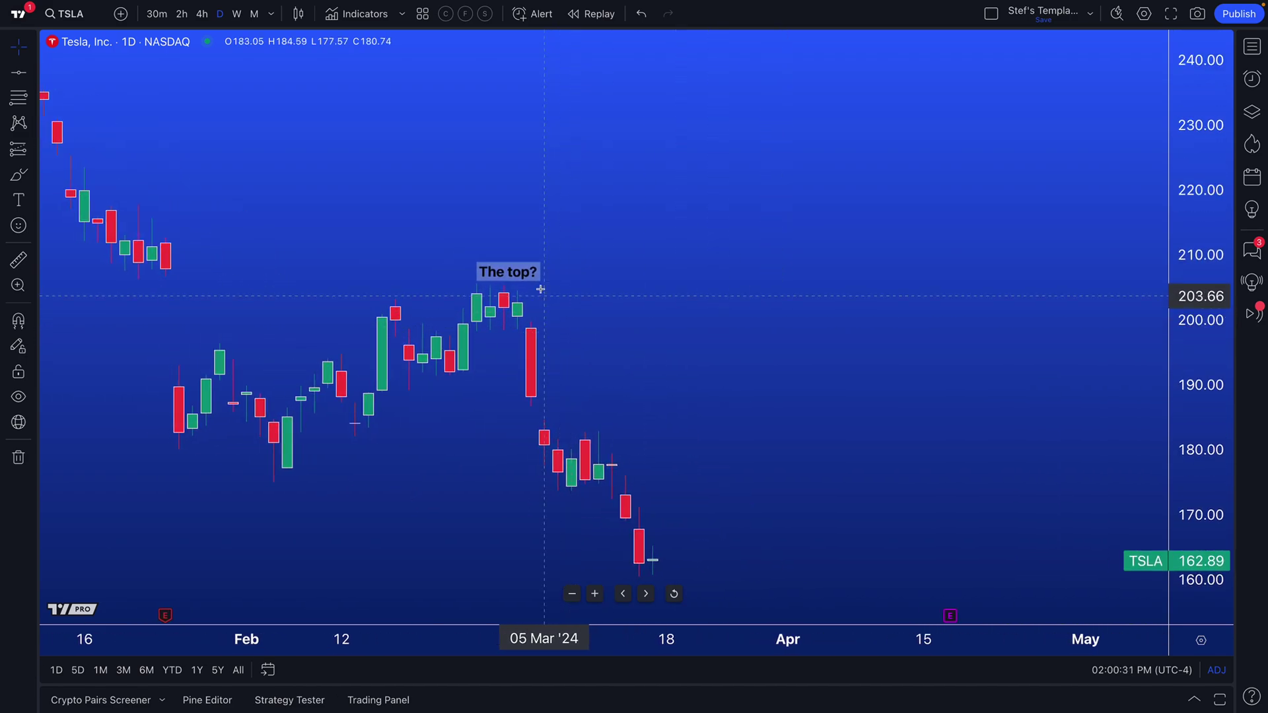
{"action": "left_click", "coordinate": [530, 273]}
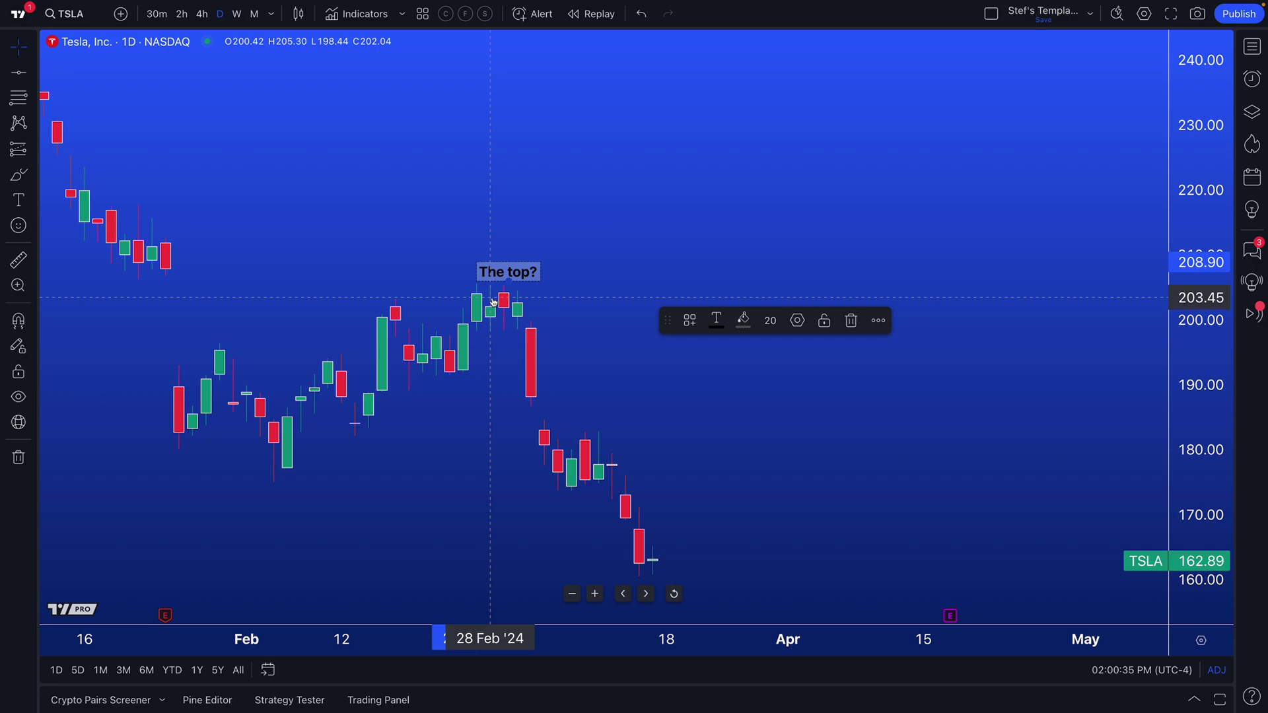
{"action": "left_click_drag", "start_coordinate": [667, 320], "coordinate": [664, 160]}
Step: Make the 'The top?' label text red with a dark red background
{"action": "left_click", "coordinate": [714, 160]}
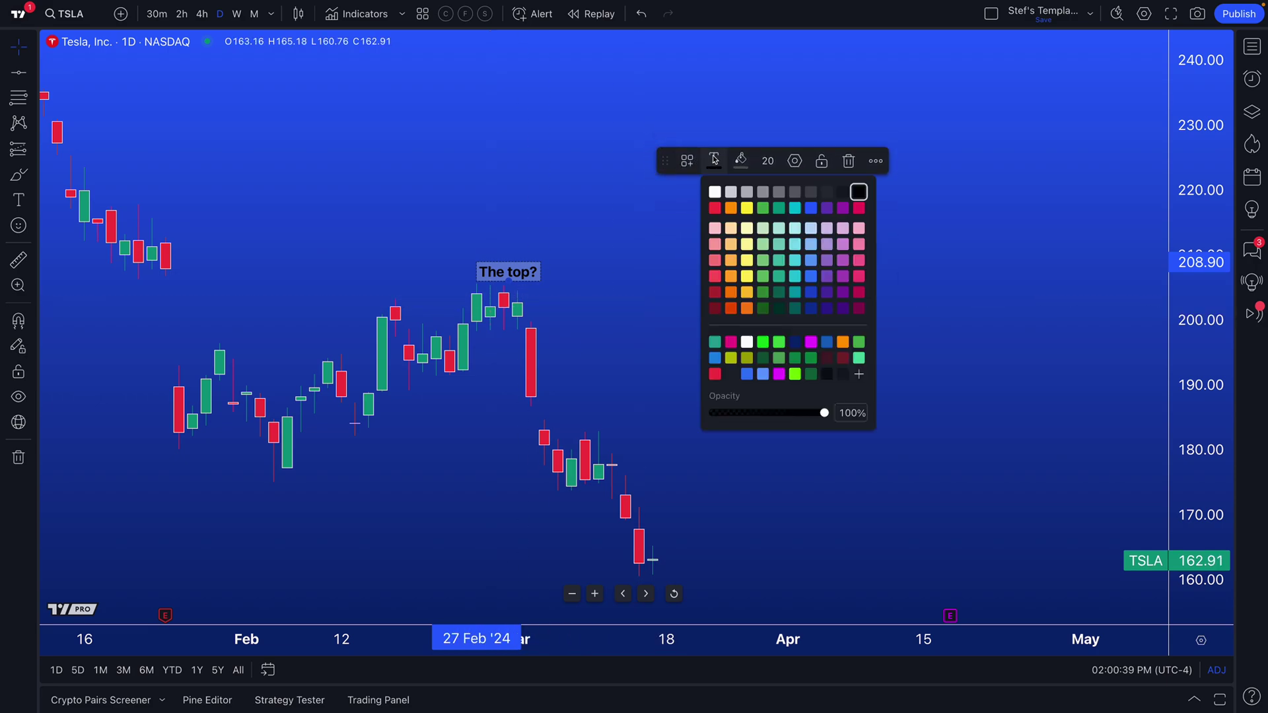
{"action": "left_click", "coordinate": [716, 208]}
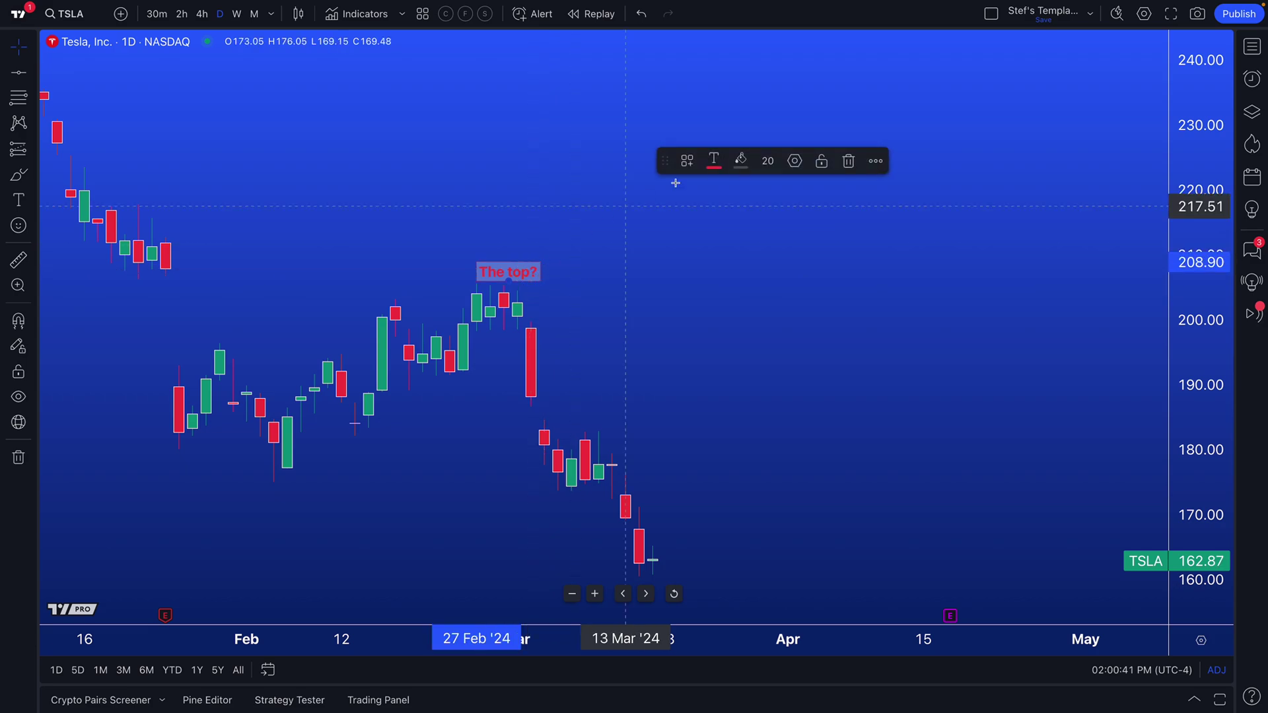
{"action": "left_click", "coordinate": [741, 160]}
{"action": "left_click", "coordinate": [838, 208]}
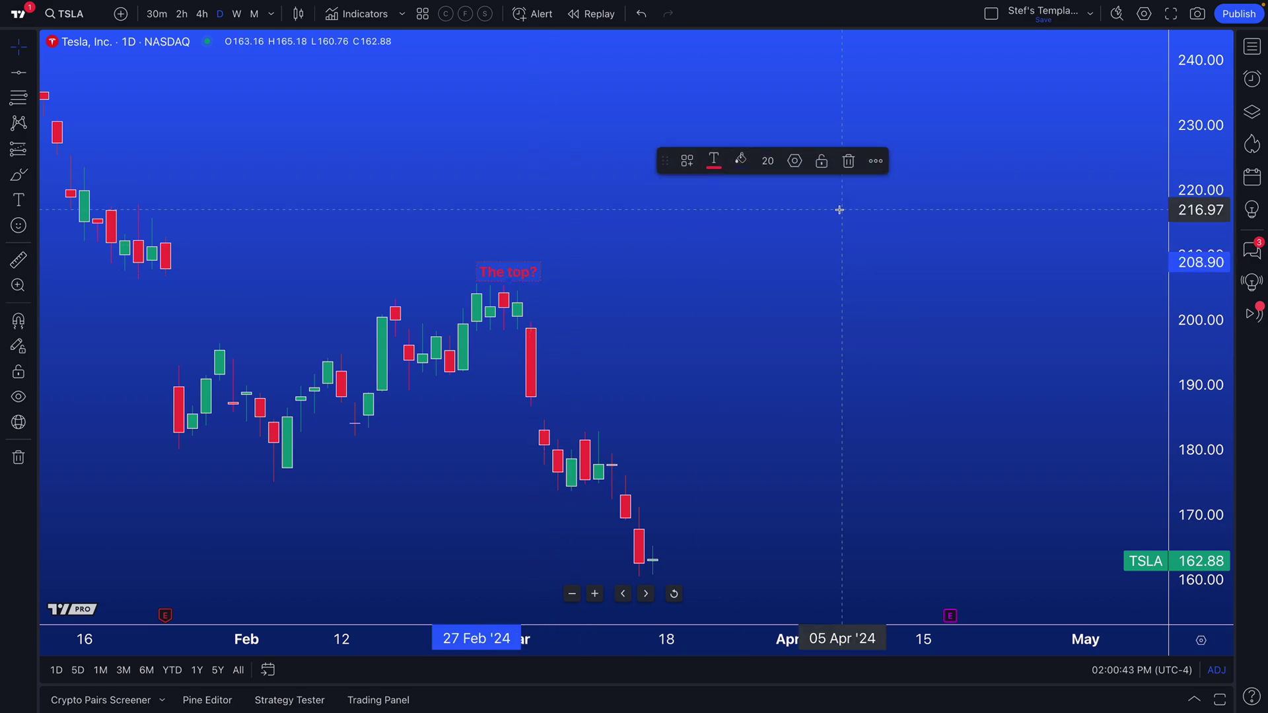
{"action": "left_click", "coordinate": [741, 160]}
{"action": "left_click", "coordinate": [885, 209]}
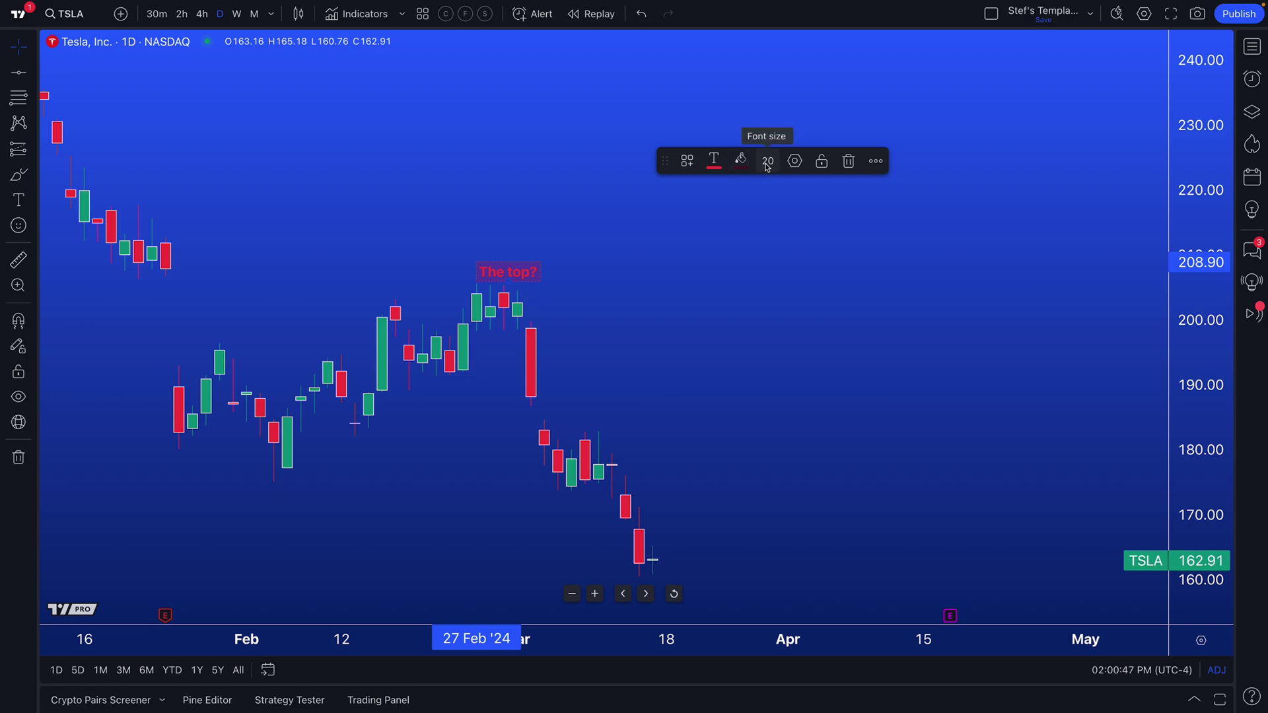
Step: Lock the label in place, pan the chart, and select the label again
{"action": "left_click", "coordinate": [821, 163]}
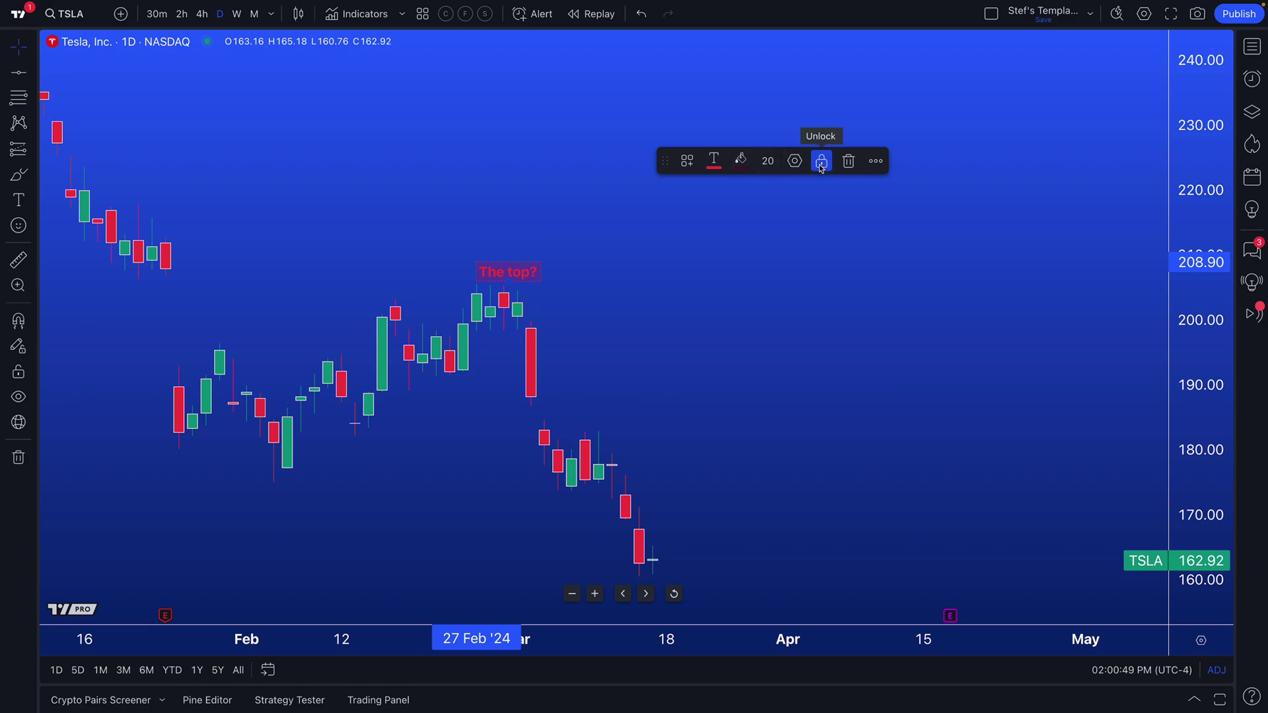
{"action": "mouse_move", "coordinate": [703, 325]}
{"action": "left_mouse_down"}
{"action": "mouse_move", "coordinate": [897, 334]}
{"action": "mouse_move", "coordinate": [716, 354]}
{"action": "mouse_move", "coordinate": [547, 291]}
{"action": "left_mouse_up"}
{"action": "left_click", "coordinate": [514, 260]}
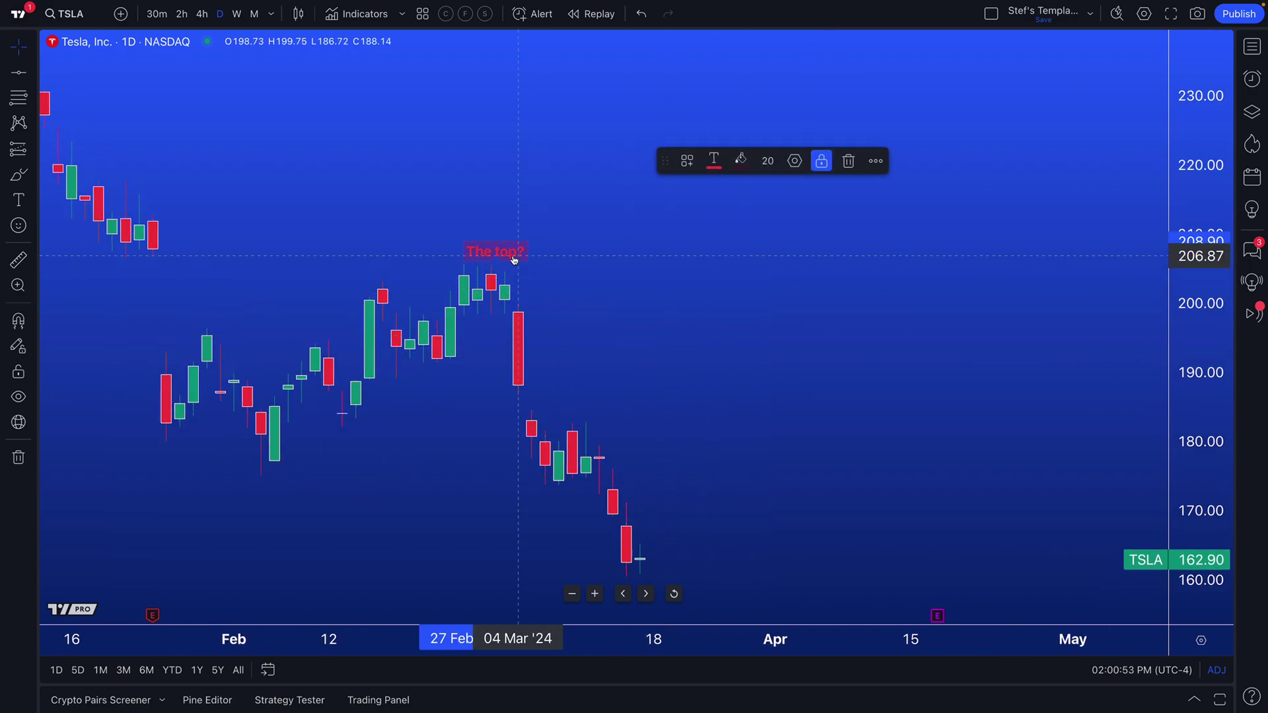
Step: In the 'The top?' label settings, enable Border, leave text wrap off, and untick Weeks visibility
{"action": "left_click", "coordinate": [794, 162]}
{"action": "left_click", "coordinate": [569, 289]}
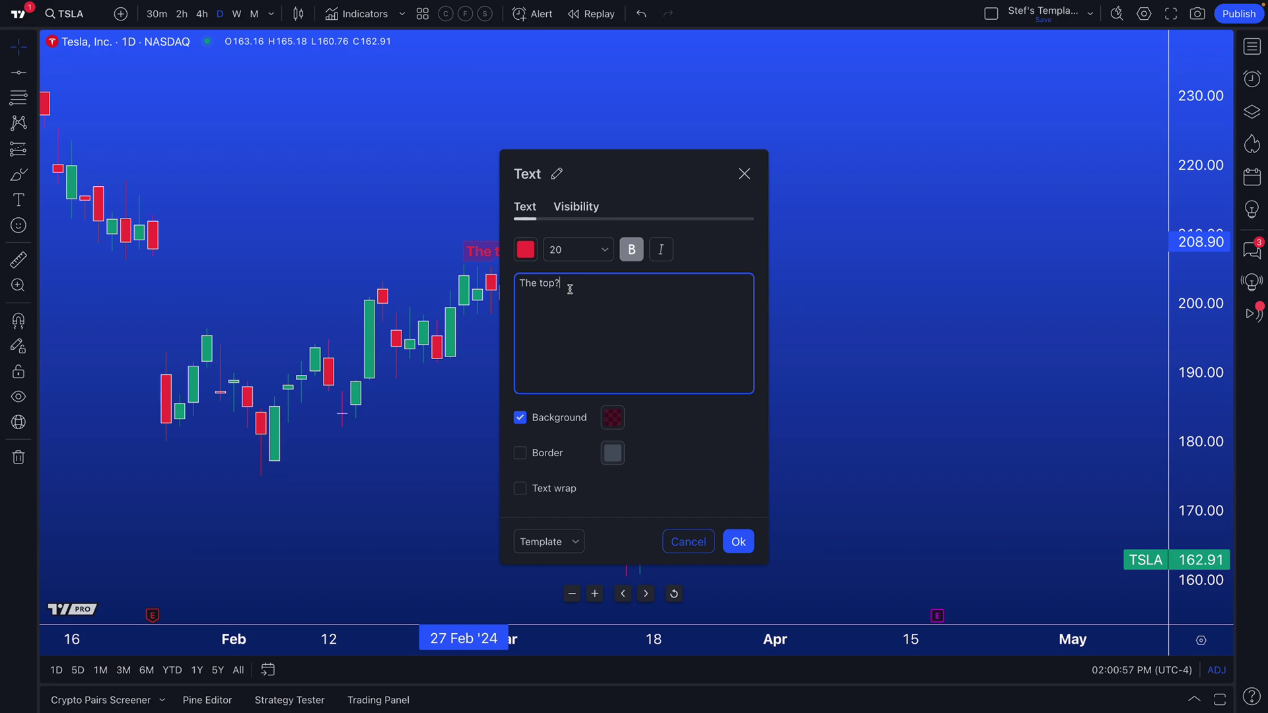
{"action": "left_click_drag", "start_coordinate": [635, 187], "coordinate": [851, 141]}
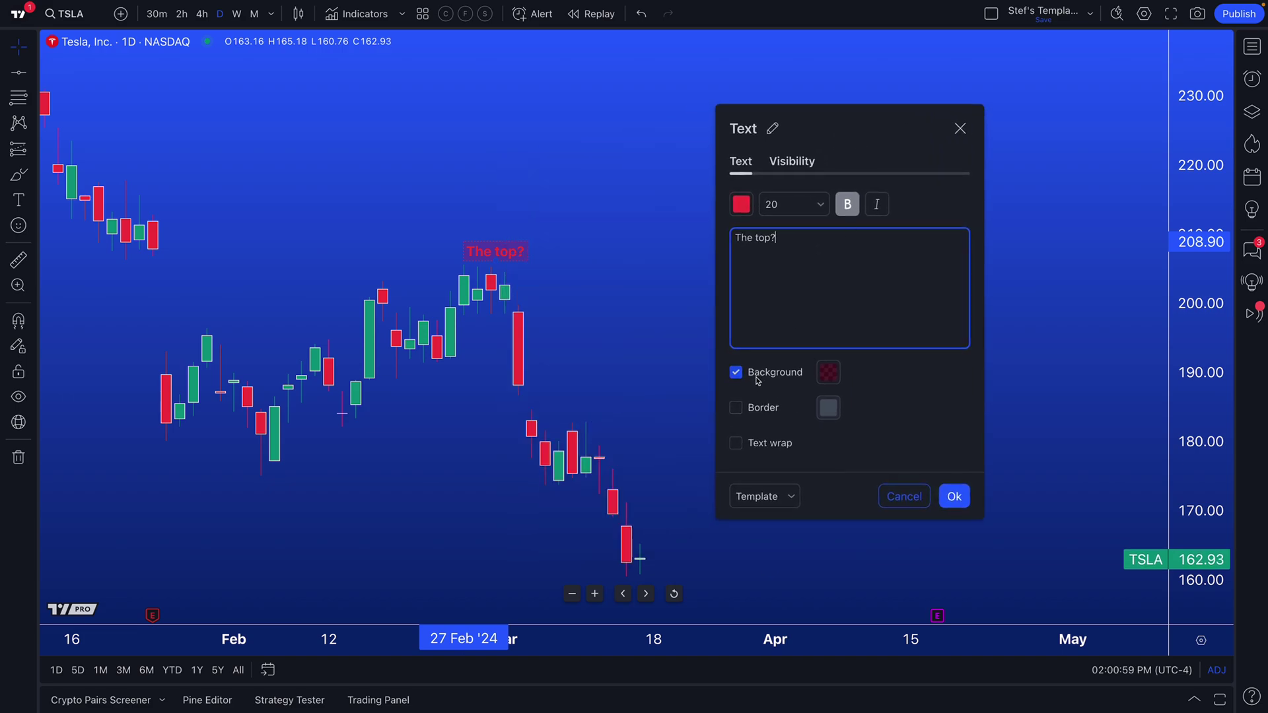
{"action": "left_click", "coordinate": [759, 410]}
{"action": "left_click", "coordinate": [828, 408]}
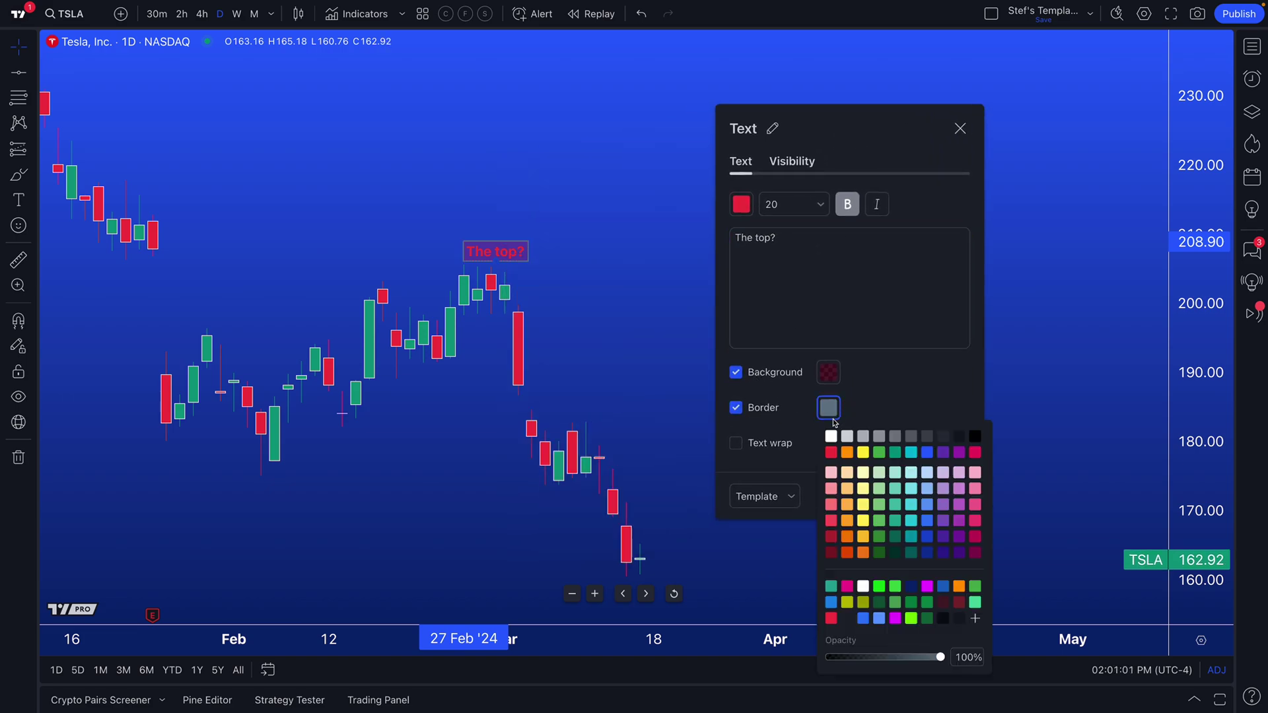
{"action": "left_click", "coordinate": [758, 446]}
{"action": "left_click", "coordinate": [757, 447]}
{"action": "left_click", "coordinate": [792, 162]}
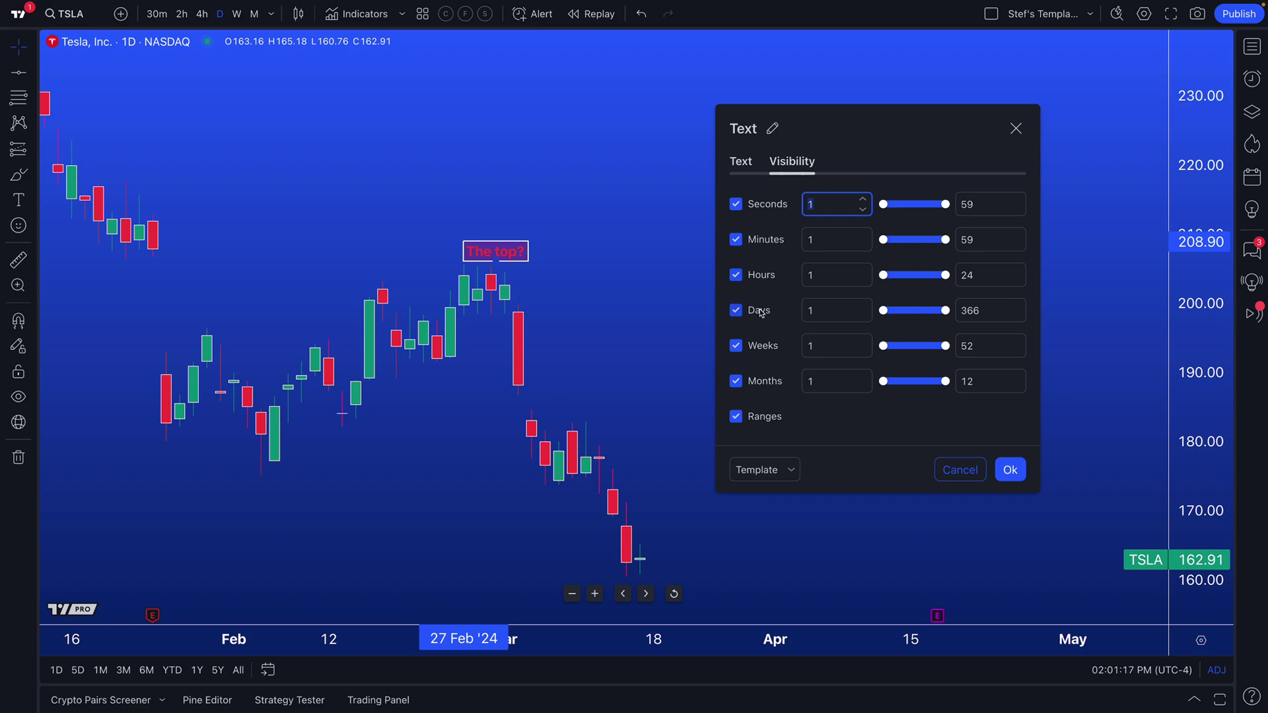
{"action": "left_click", "coordinate": [758, 351]}
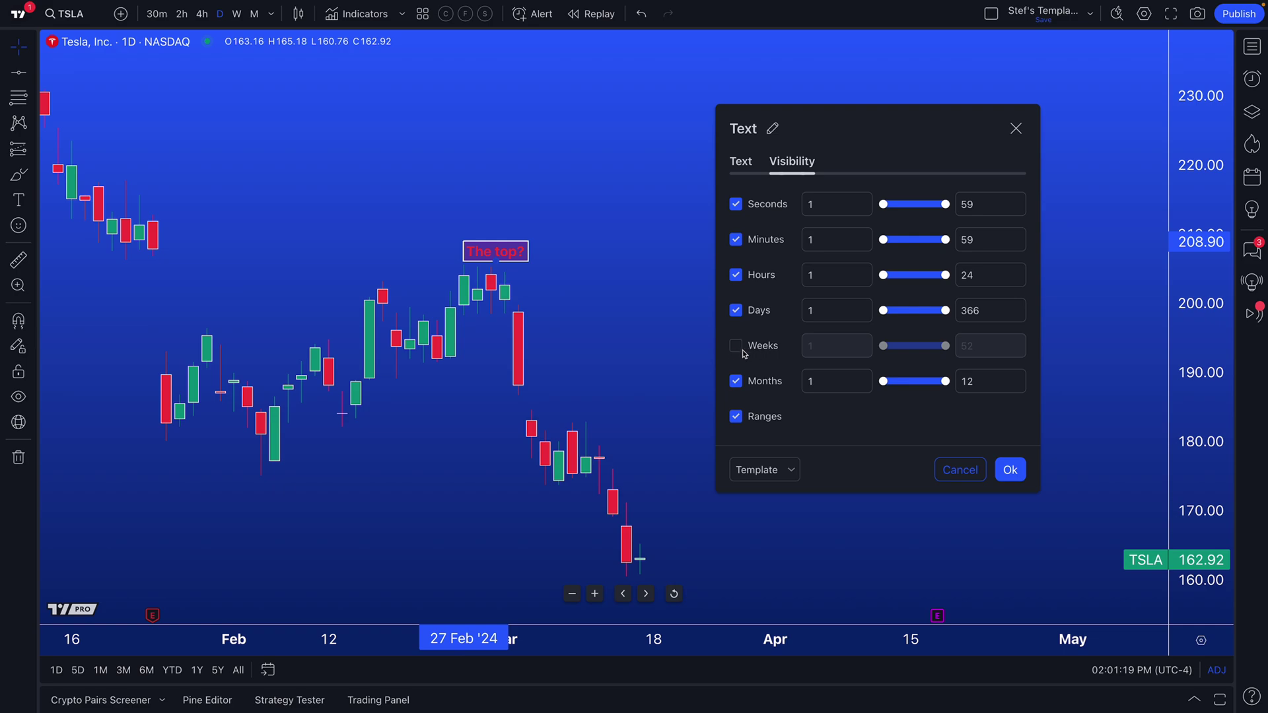
Step: Apply the label settings and confirm it is hidden on the weekly chart, then return to daily
{"action": "left_click", "coordinate": [1010, 470]}
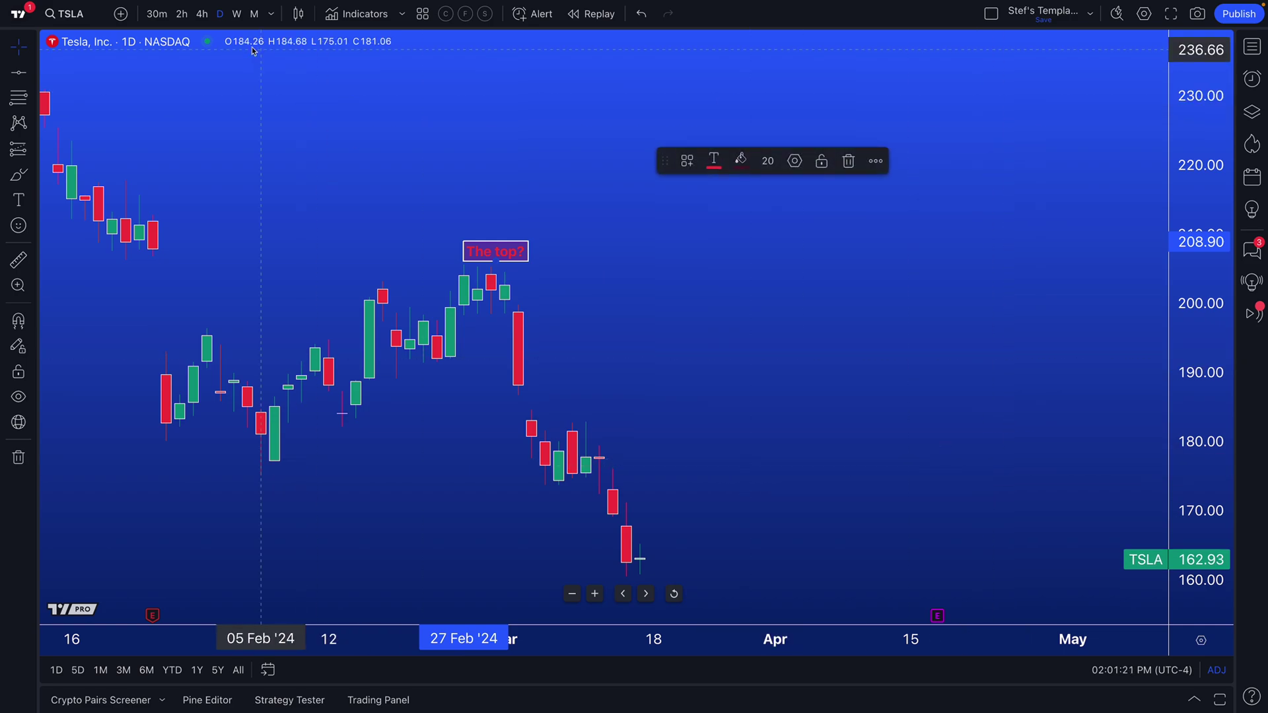
{"action": "left_click", "coordinate": [238, 14]}
{"action": "scroll", "coordinate": [413, 173], "scroll_direction": "left", "scroll_amount": 5}
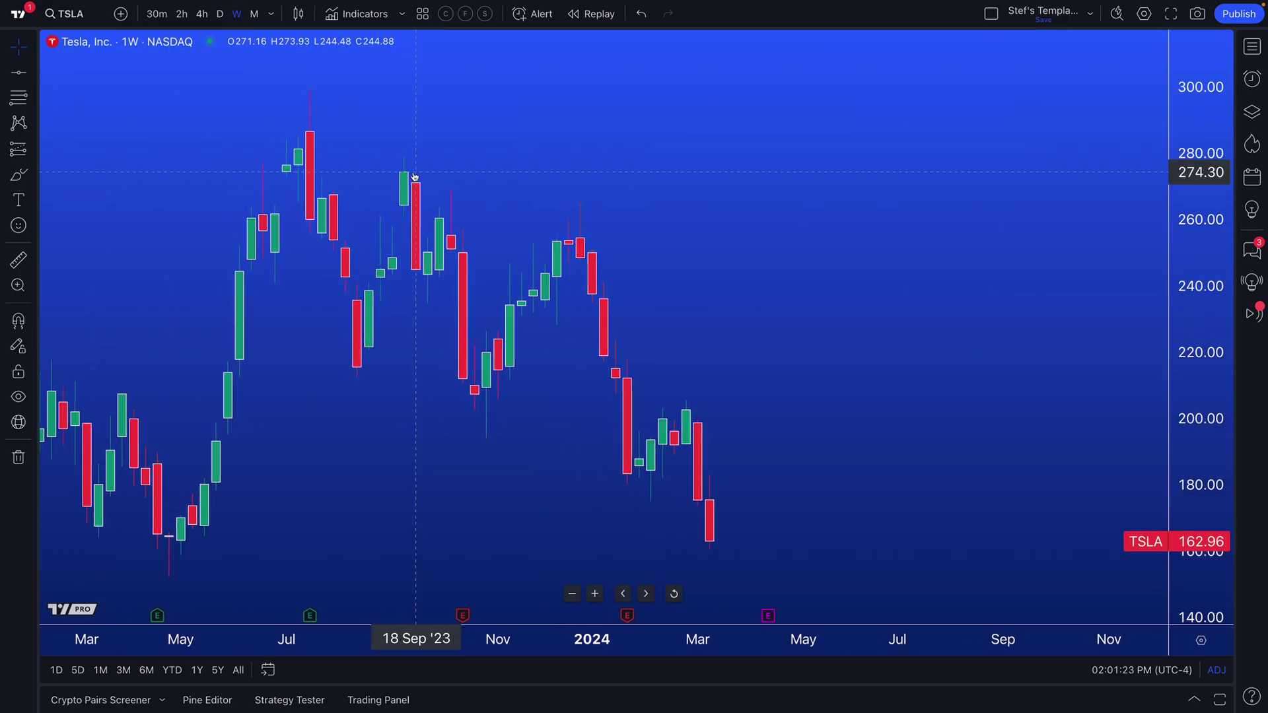
{"action": "left_click", "coordinate": [219, 16]}
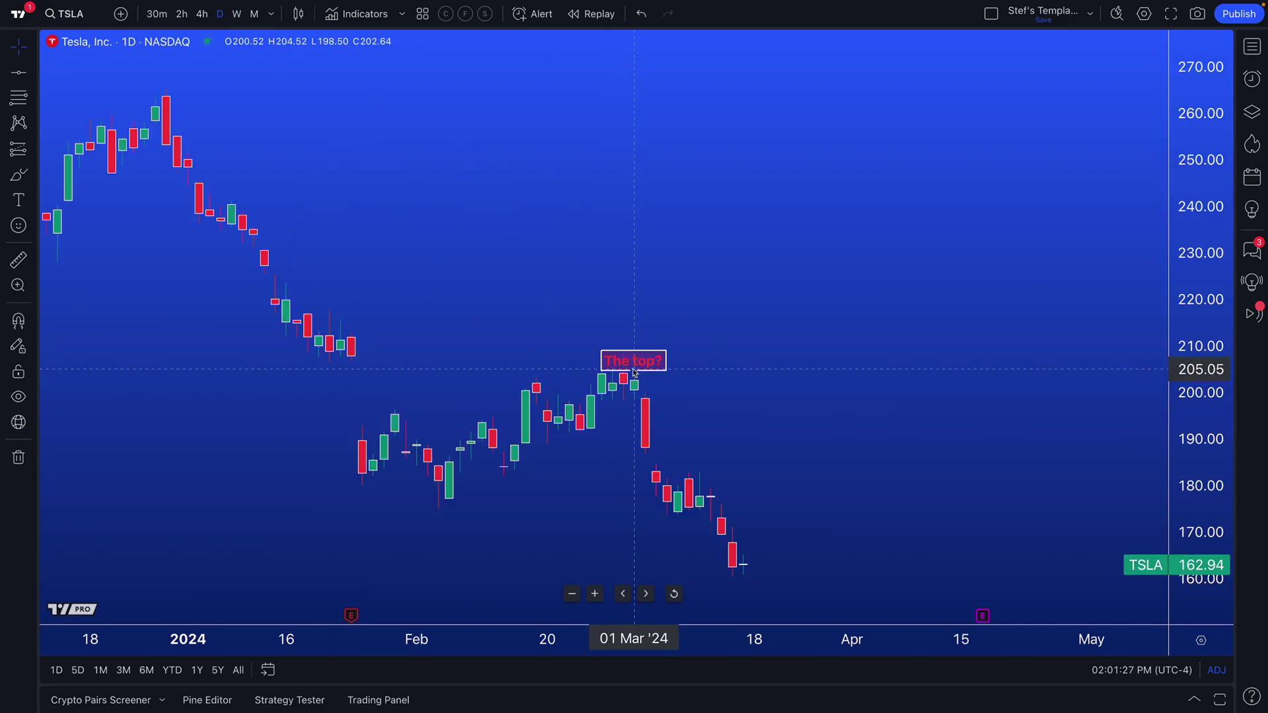
{"action": "left_click", "coordinate": [32, 200]}
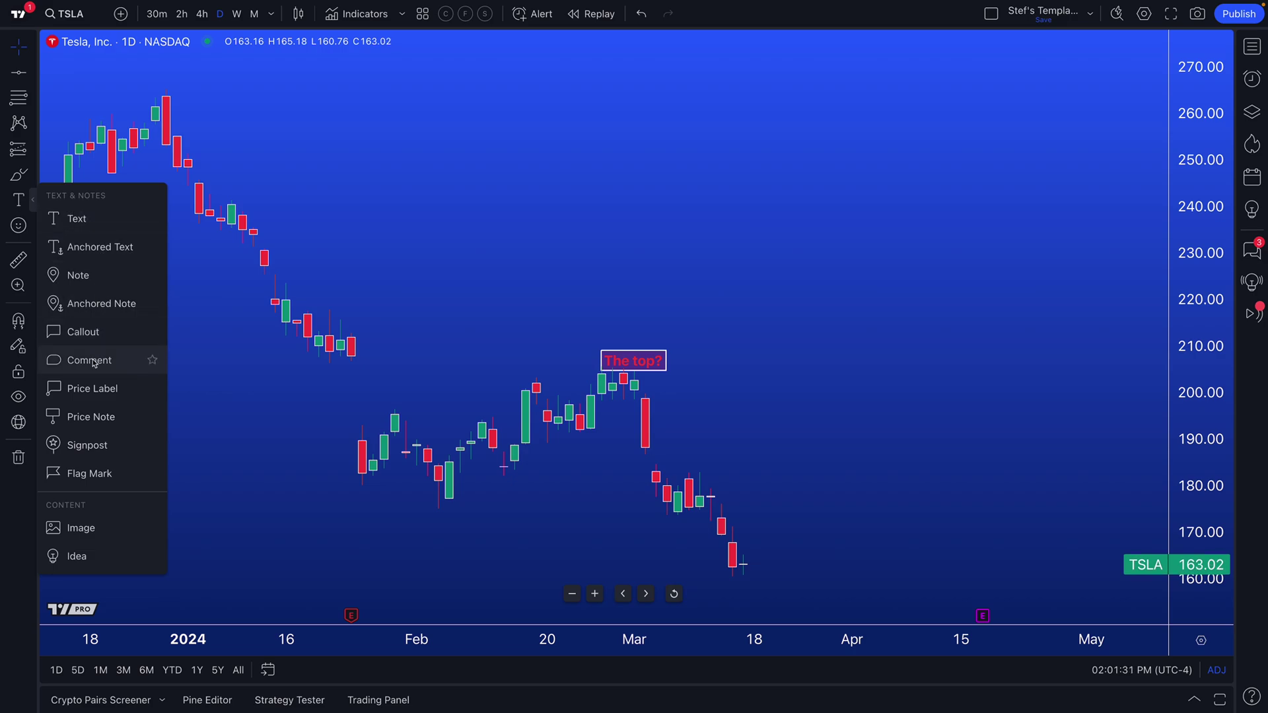
Step: Place anchored text 'This is anchored text' near the chart's top-left in a smaller font
{"action": "left_click", "coordinate": [99, 247]}
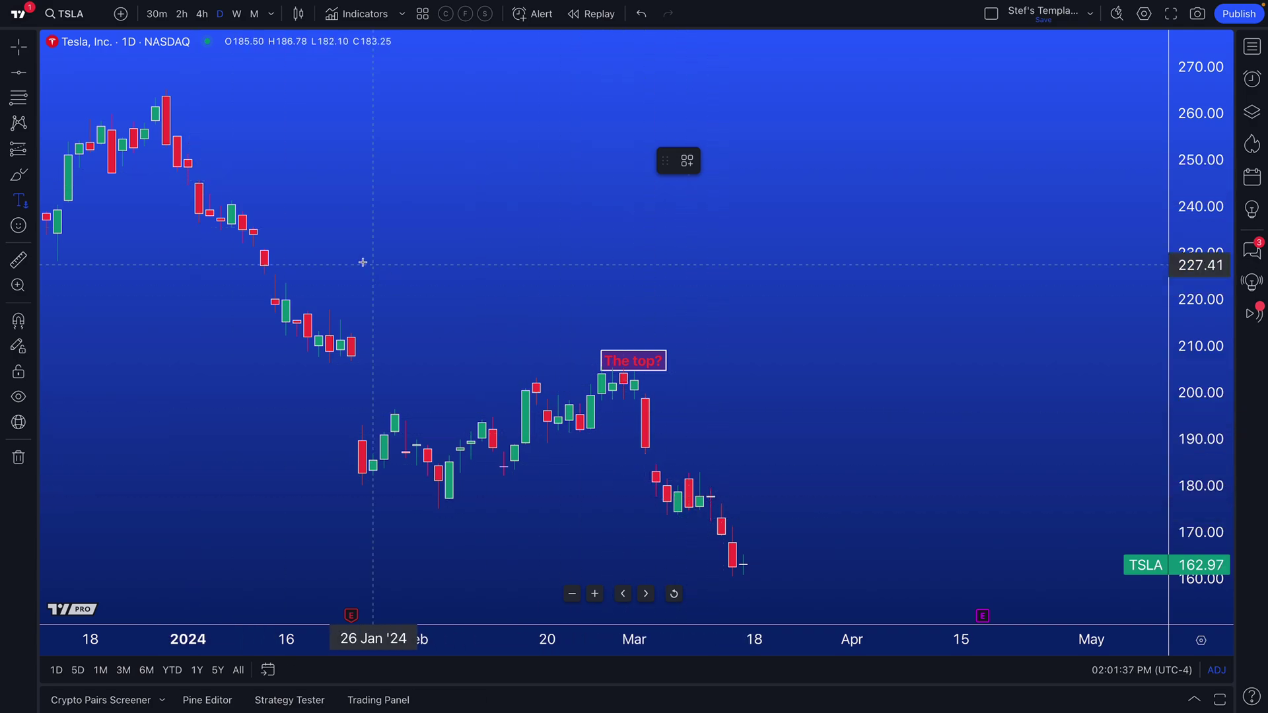
{"action": "left_click", "coordinate": [168, 114]}
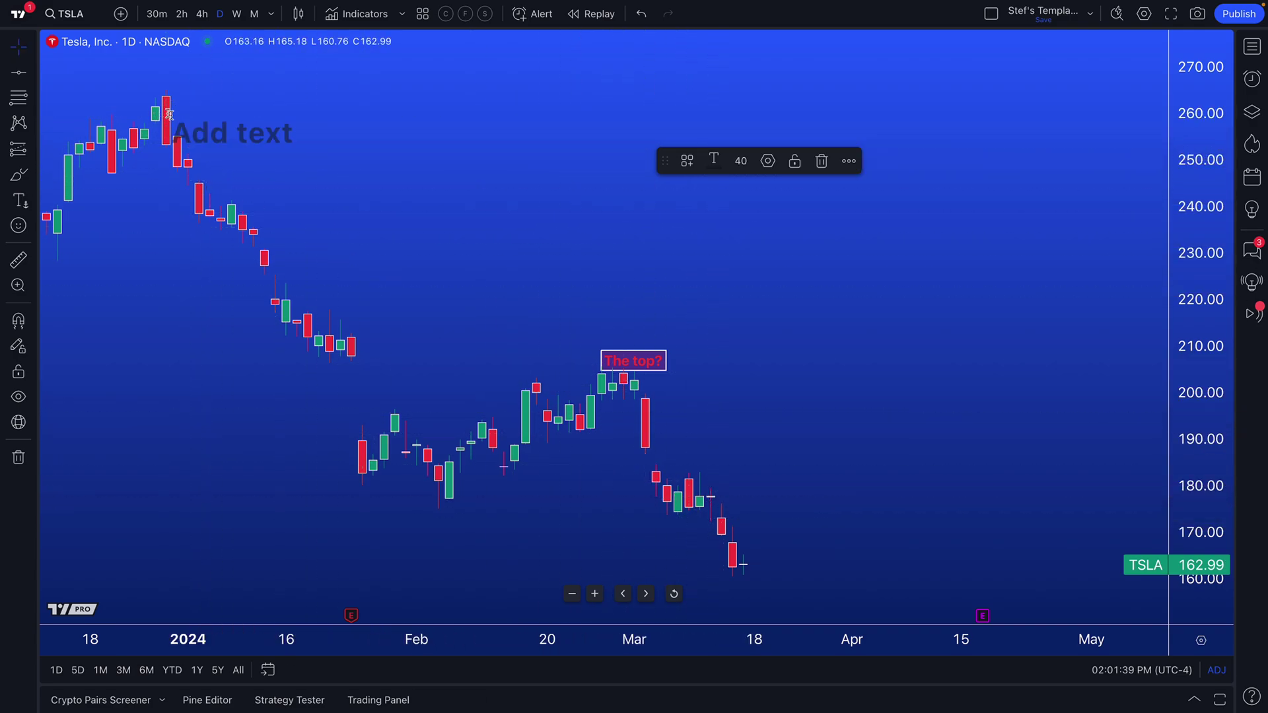
{"action": "type", "text": "This i"}
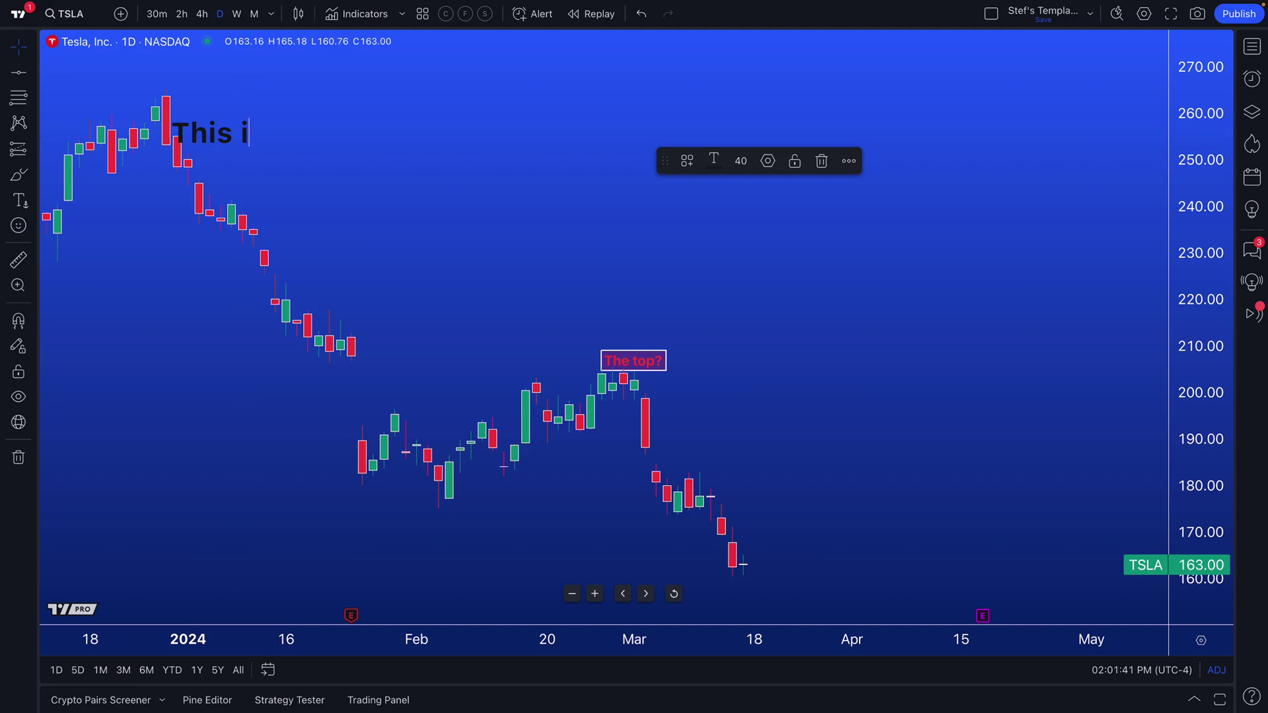
{"action": "type", "text": "s anchored"}
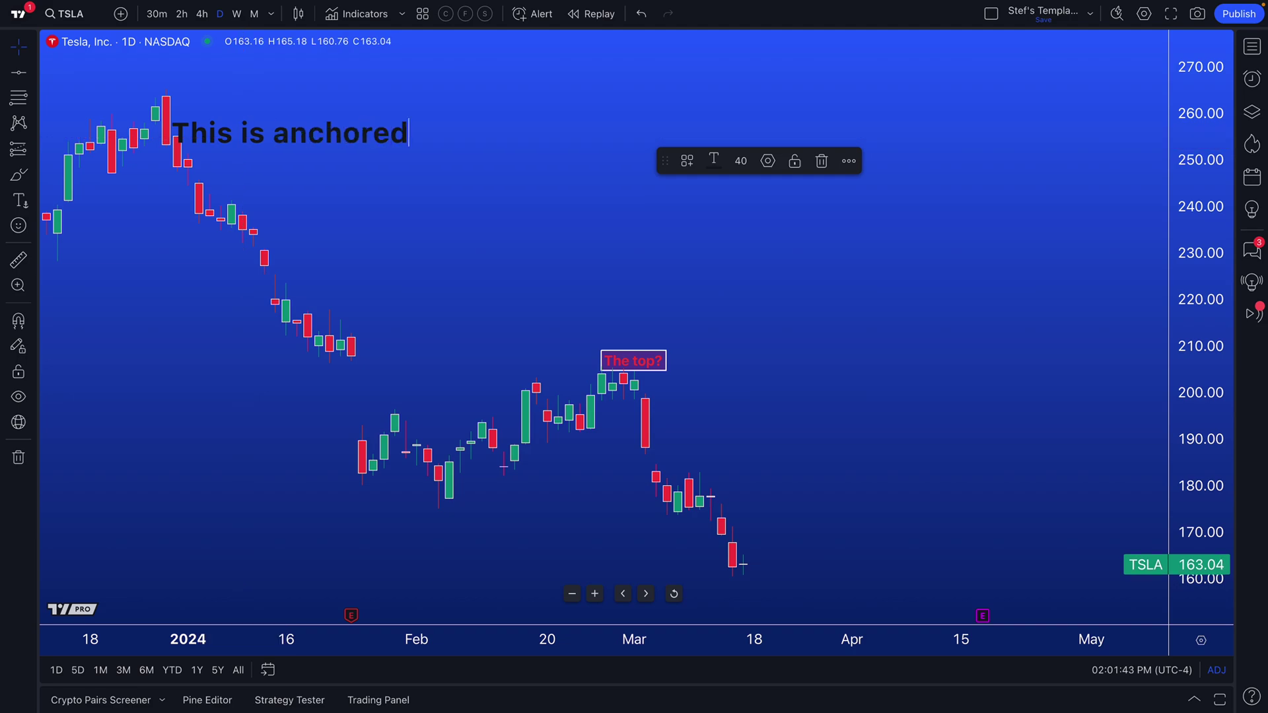
{"action": "type", "text": " text"}
{"action": "left_click", "coordinate": [741, 161]}
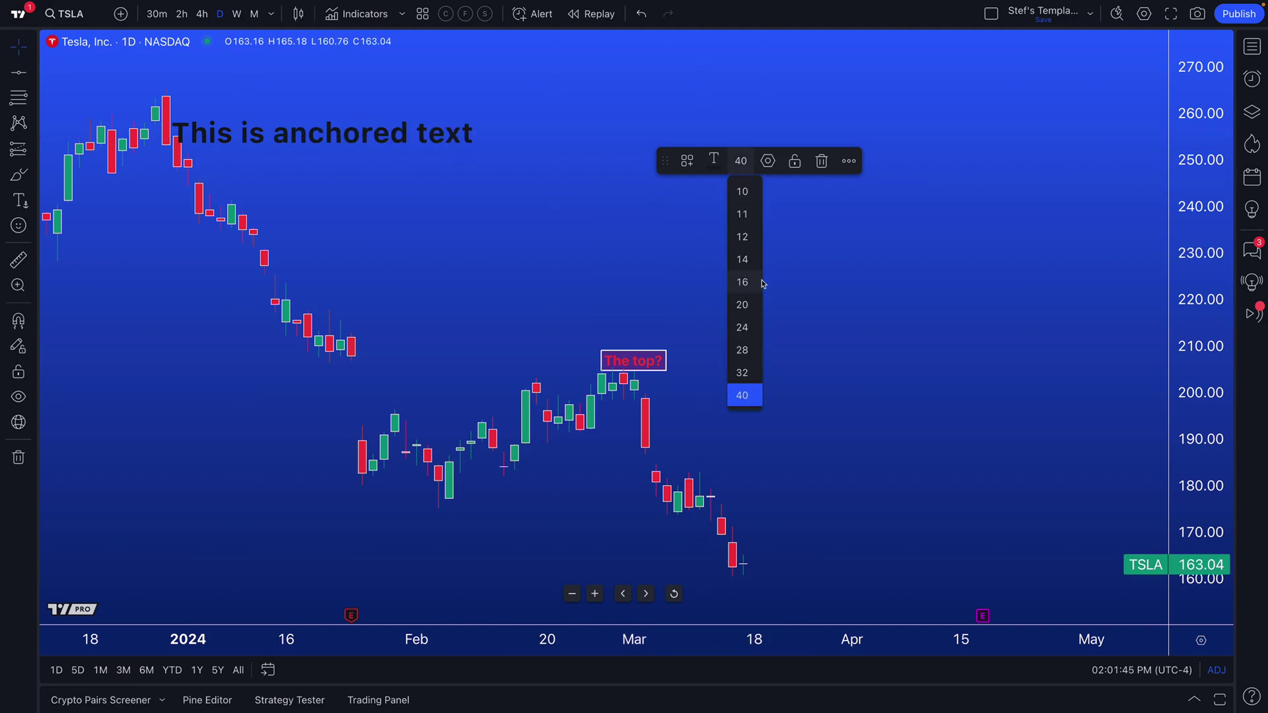
{"action": "left_click", "coordinate": [761, 283]}
Step: Pan the chart to confirm the anchored text stays fixed in place
{"action": "left_click_drag", "start_coordinate": [279, 198], "coordinate": [269, 147]}
{"action": "left_click_drag", "start_coordinate": [327, 149], "coordinate": [283, 249]}
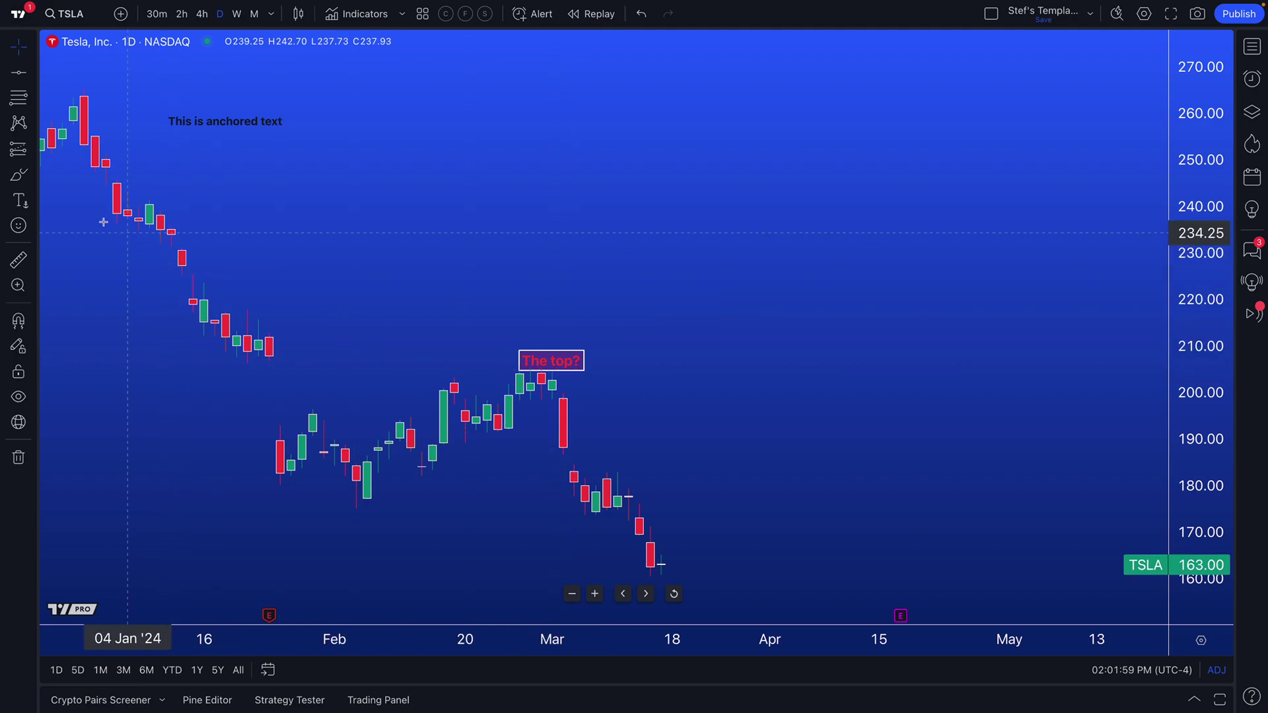
{"action": "left_click", "coordinate": [33, 200]}
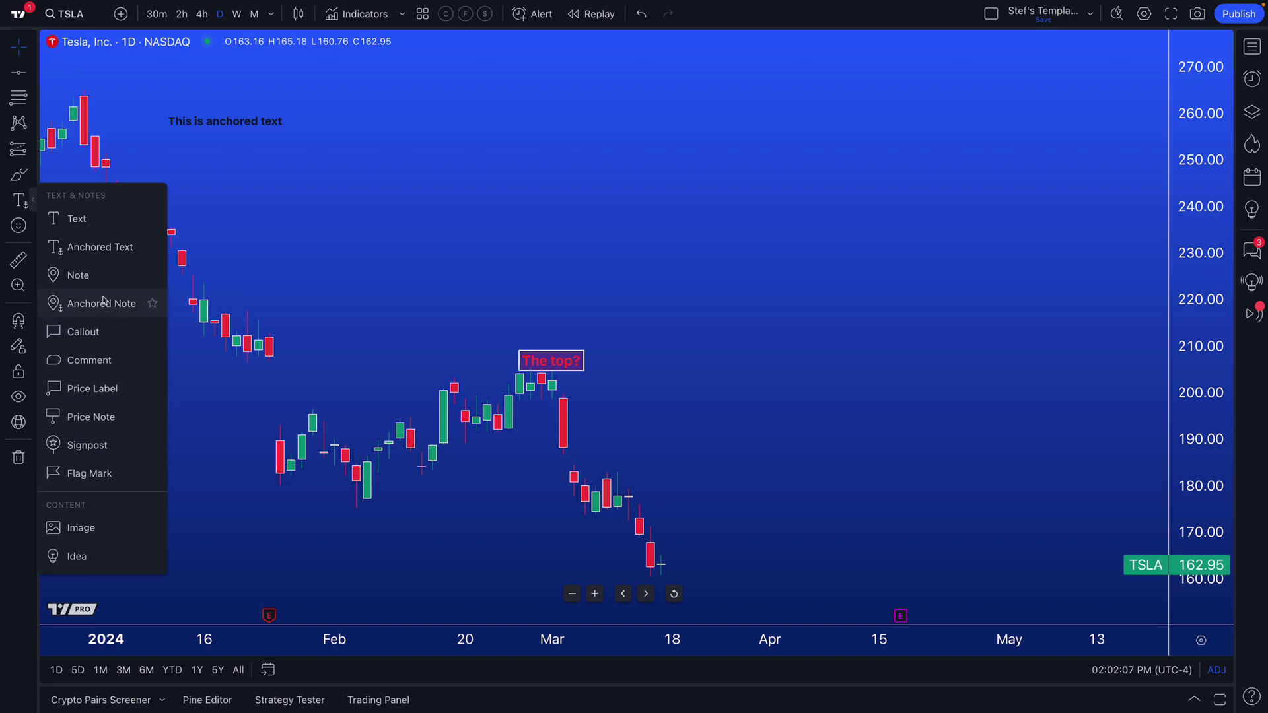
Step: Create a 'Note 1' note pin with size-12 text and move it to the 12 Mar candle
{"action": "left_click", "coordinate": [99, 275]}
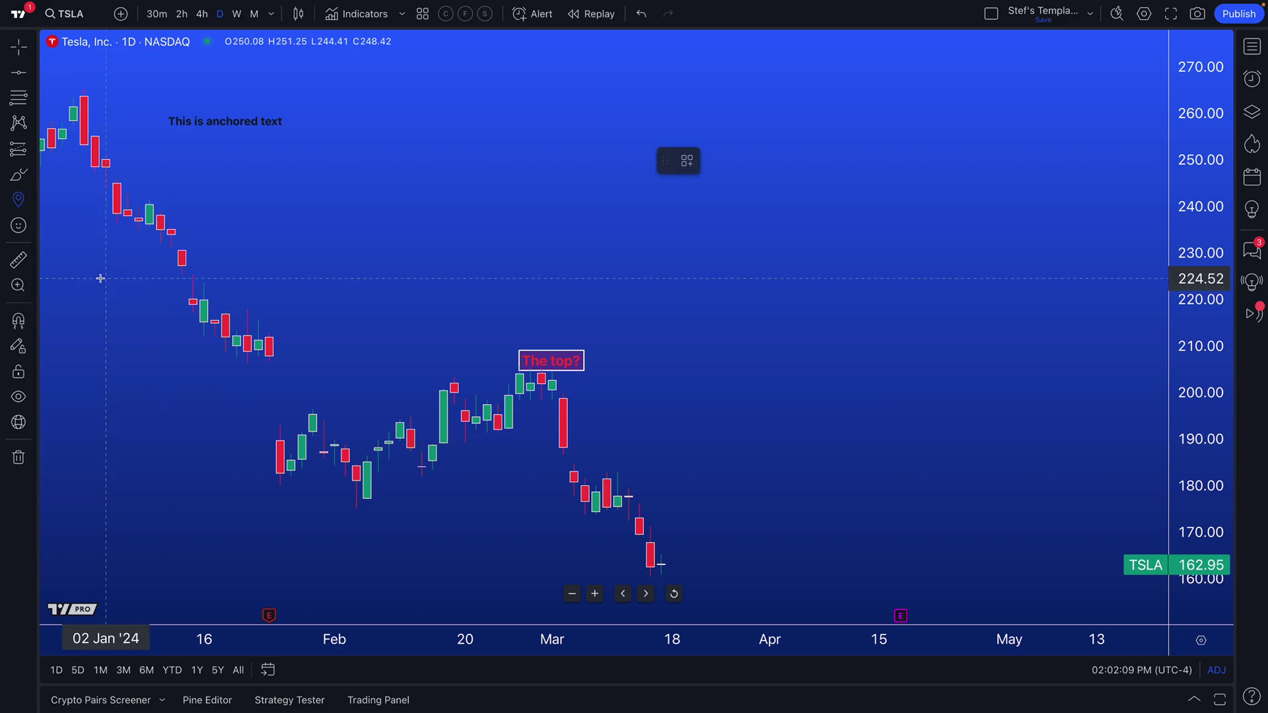
{"action": "left_click", "coordinate": [269, 343]}
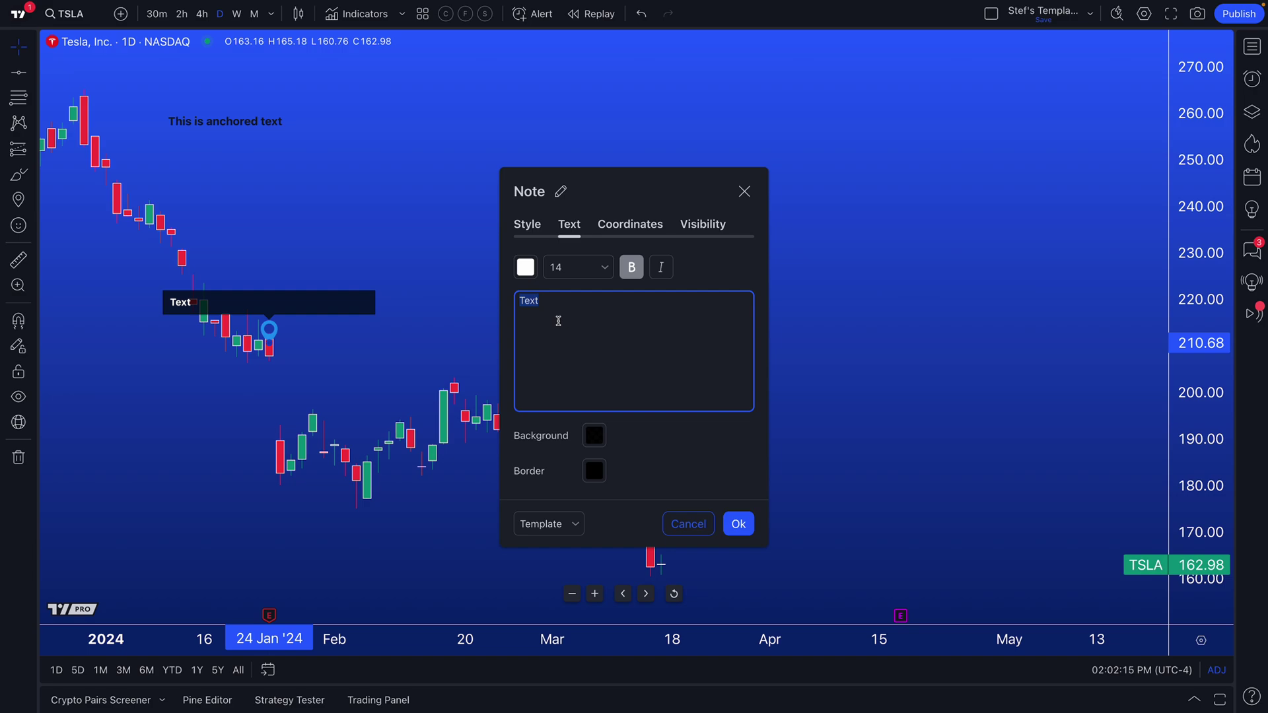
{"action": "type", "text": "No"}
{"action": "left_click", "coordinate": [561, 271]}
{"action": "left_click", "coordinate": [562, 339]}
{"action": "left_click", "coordinate": [737, 524]}
{"action": "left_click_drag", "start_coordinate": [269, 330], "coordinate": [636, 487]}
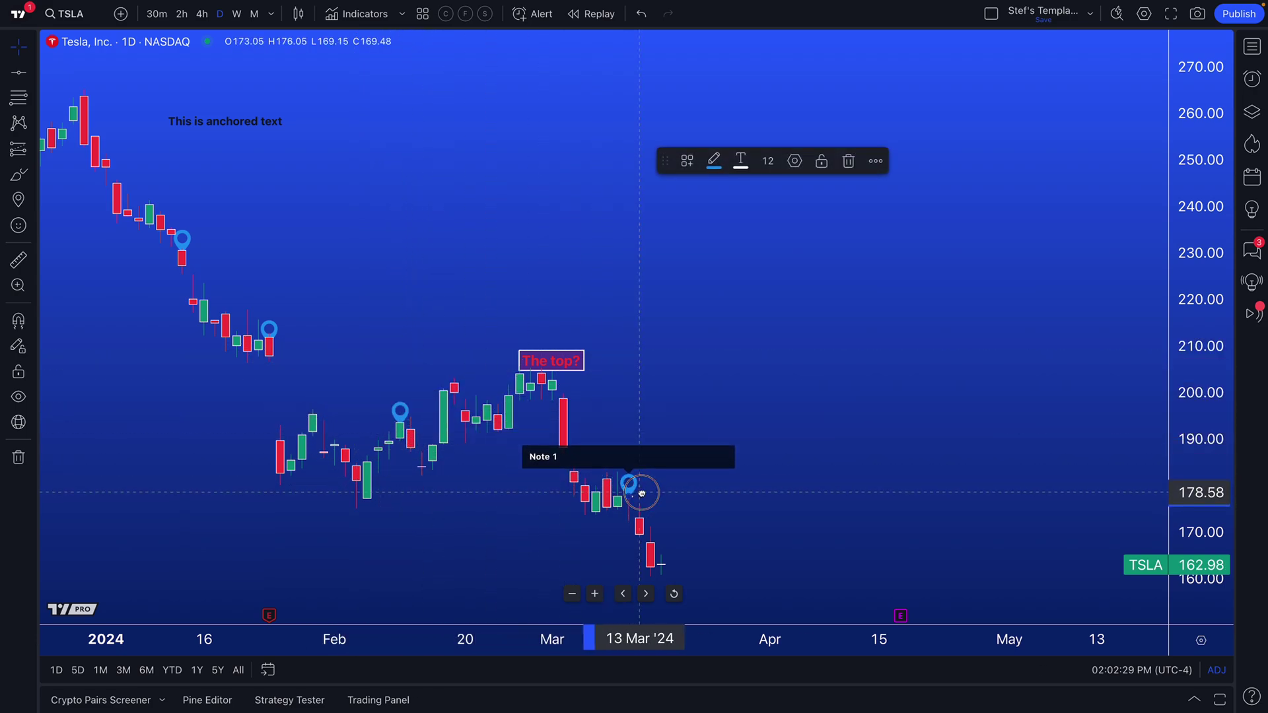
{"action": "left_click", "coordinate": [671, 405]}
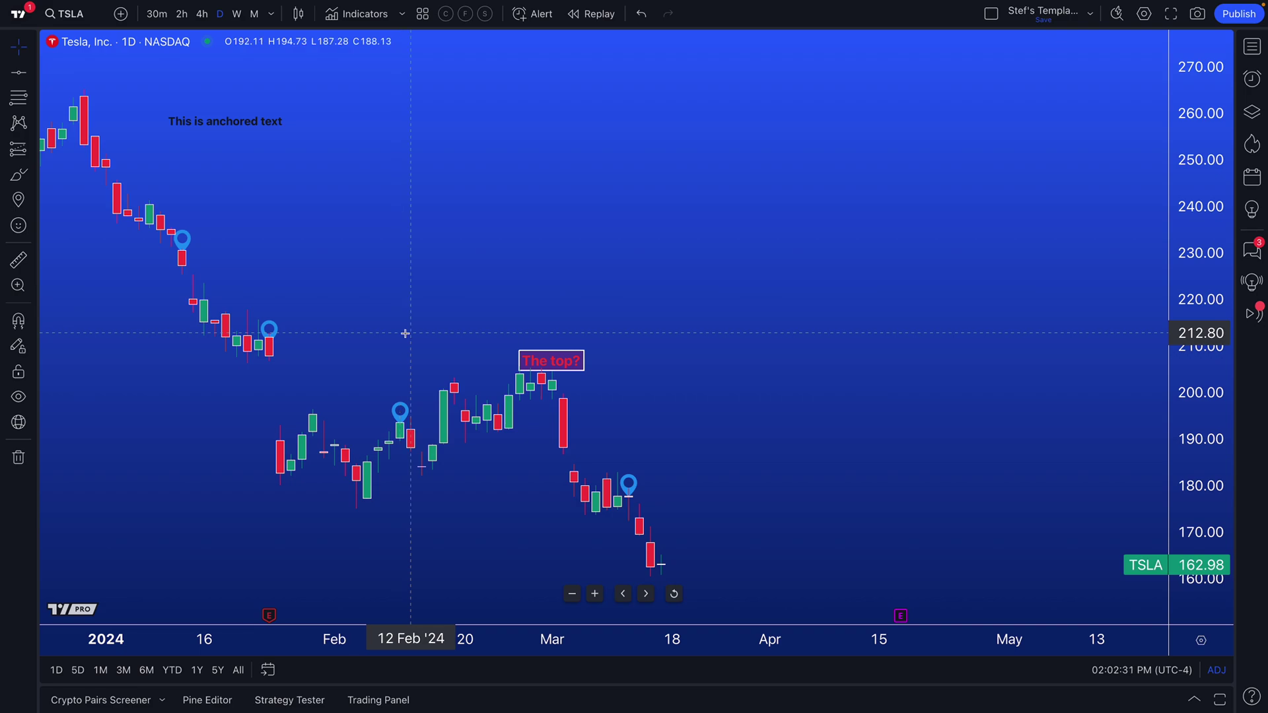
Step: Change Note 1's pin label colour to bright green in its Style settings
{"action": "double_click", "coordinate": [183, 239]}
{"action": "left_click", "coordinate": [500, 220]}
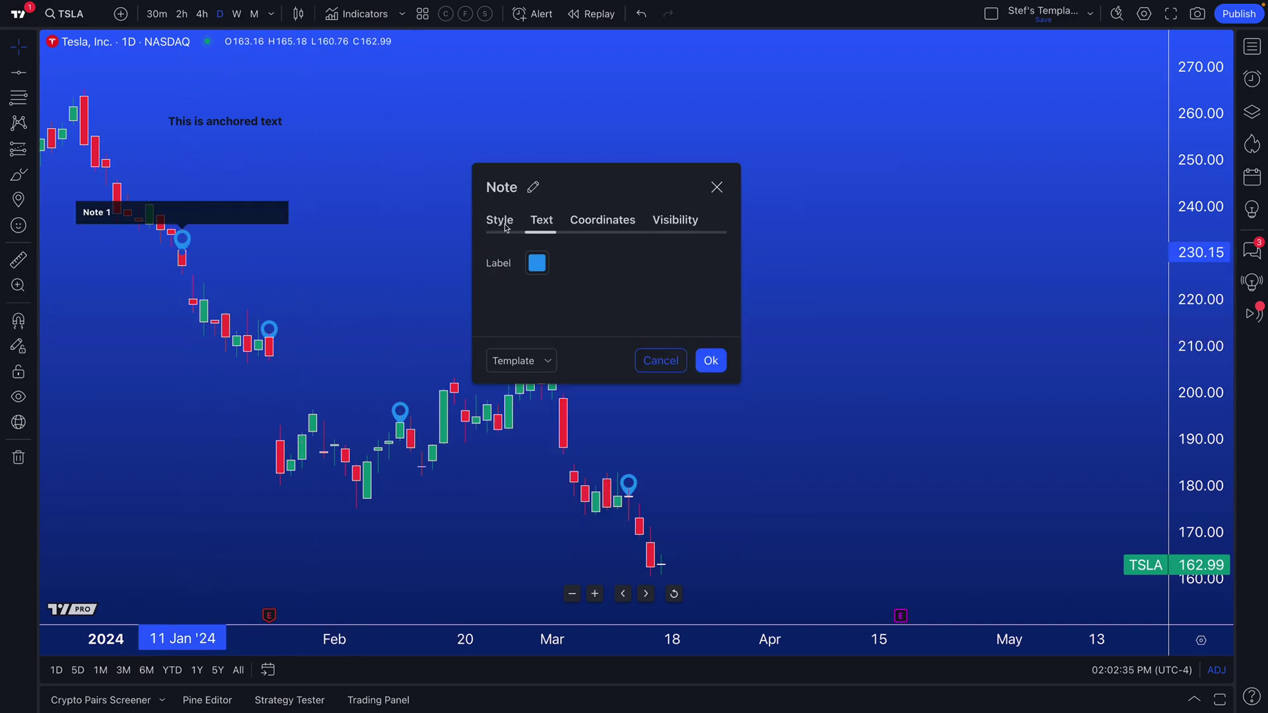
{"action": "left_click", "coordinate": [537, 263]}
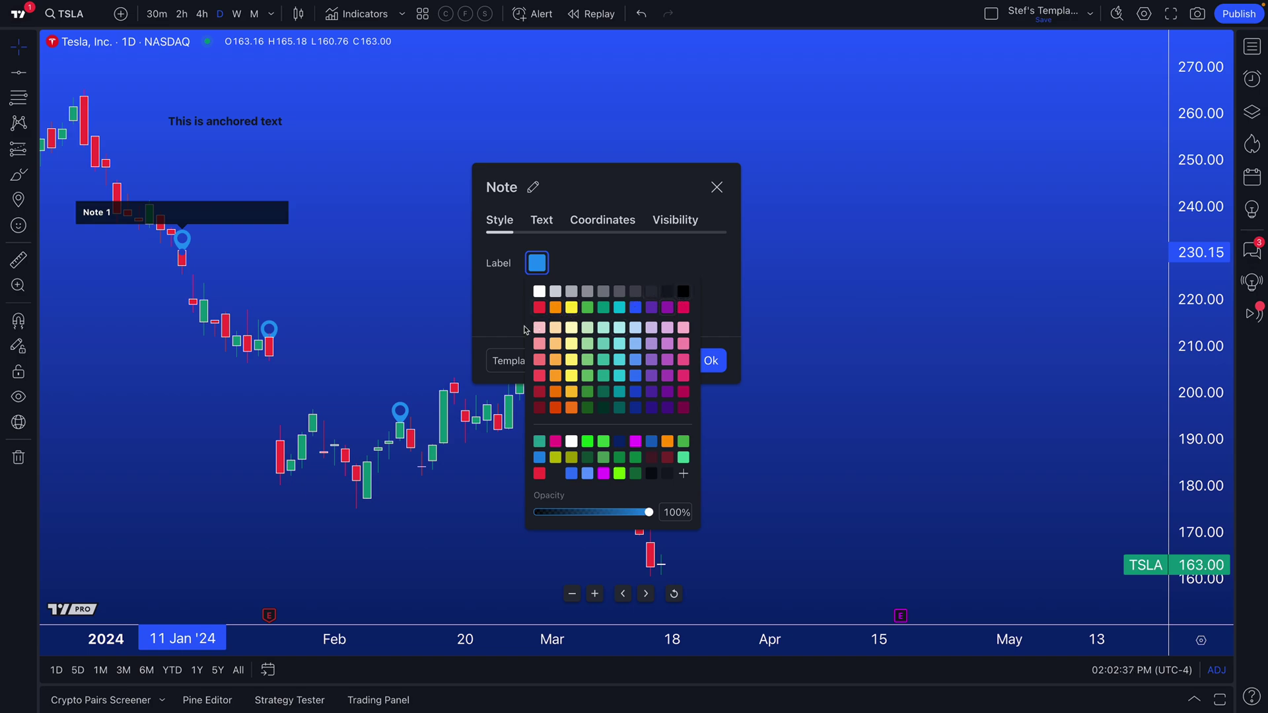
{"action": "left_click", "coordinate": [652, 307]}
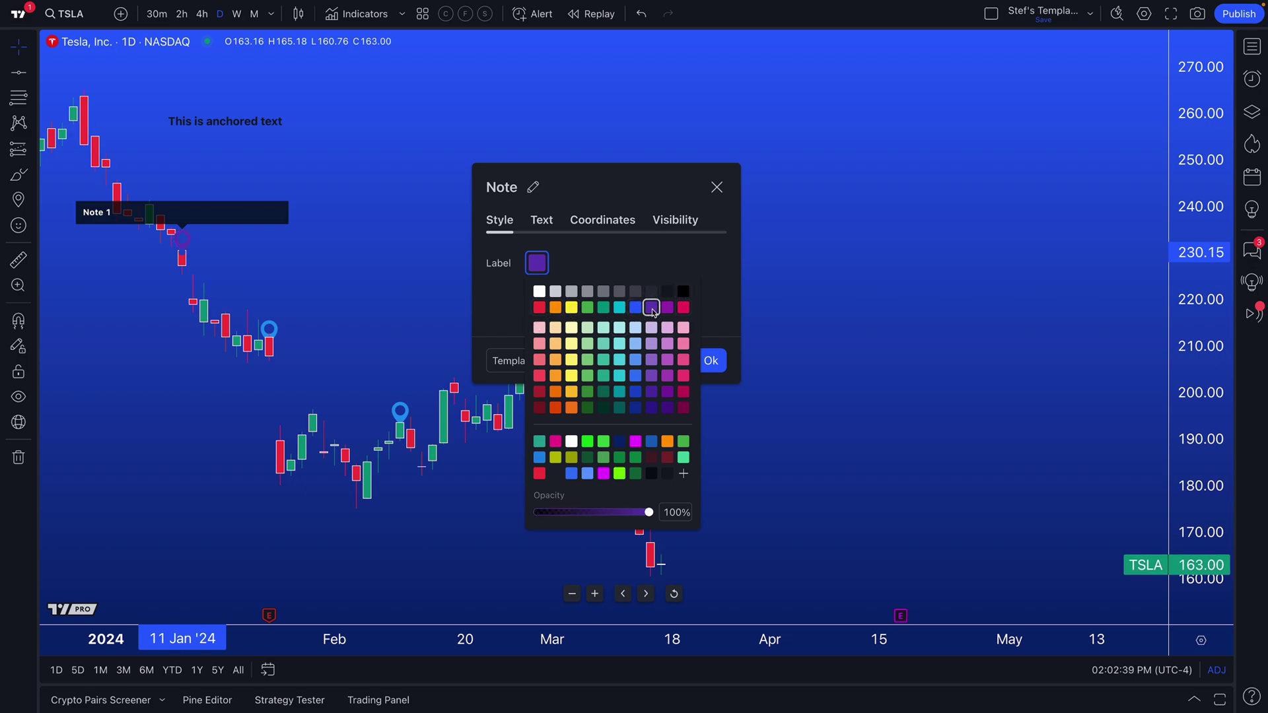
{"action": "left_click", "coordinate": [619, 473]}
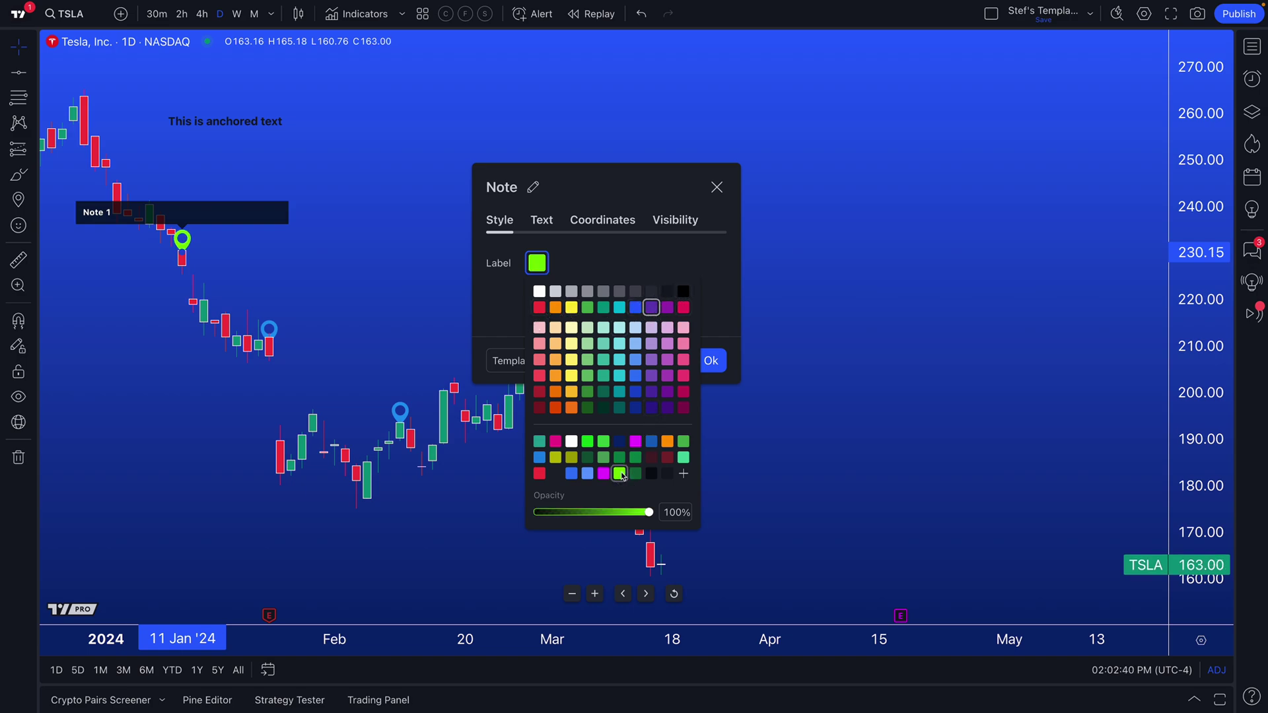
{"action": "left_click", "coordinate": [727, 188]}
{"action": "left_click", "coordinate": [344, 235]}
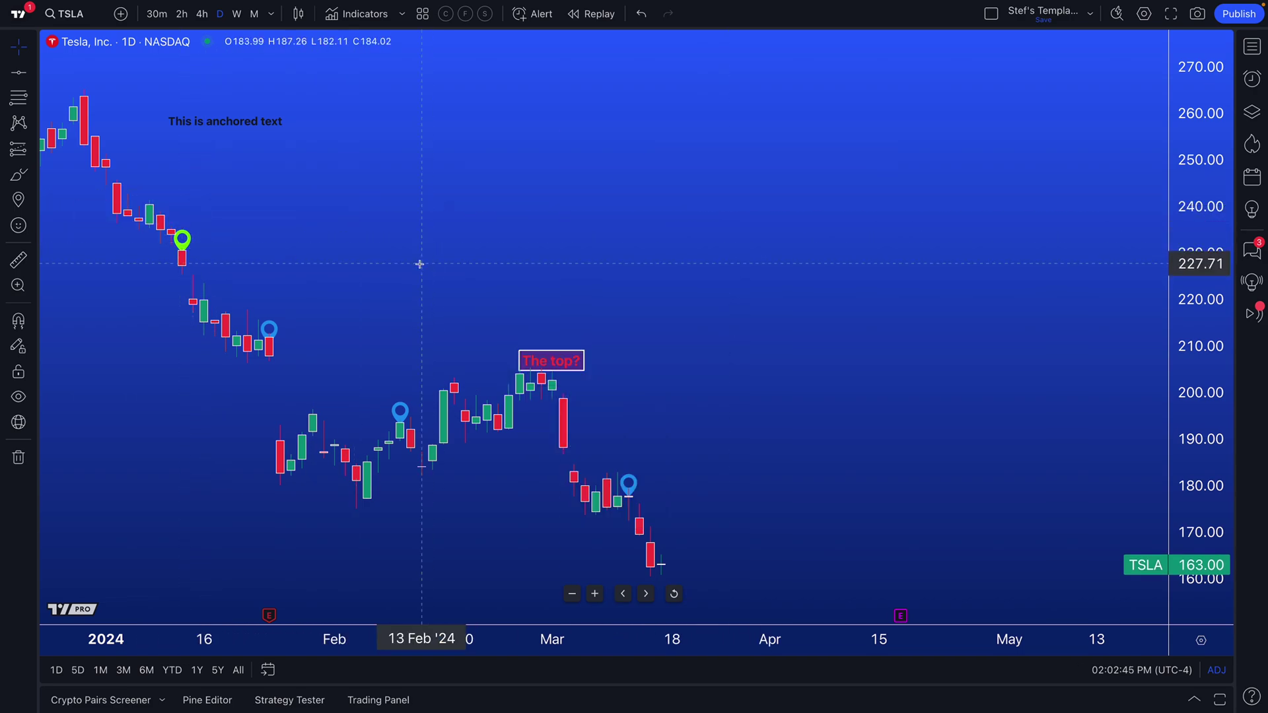
Step: Reopen Note 1's settings to review the Text and Style tabs, then close them
{"action": "double_click", "coordinate": [182, 242]}
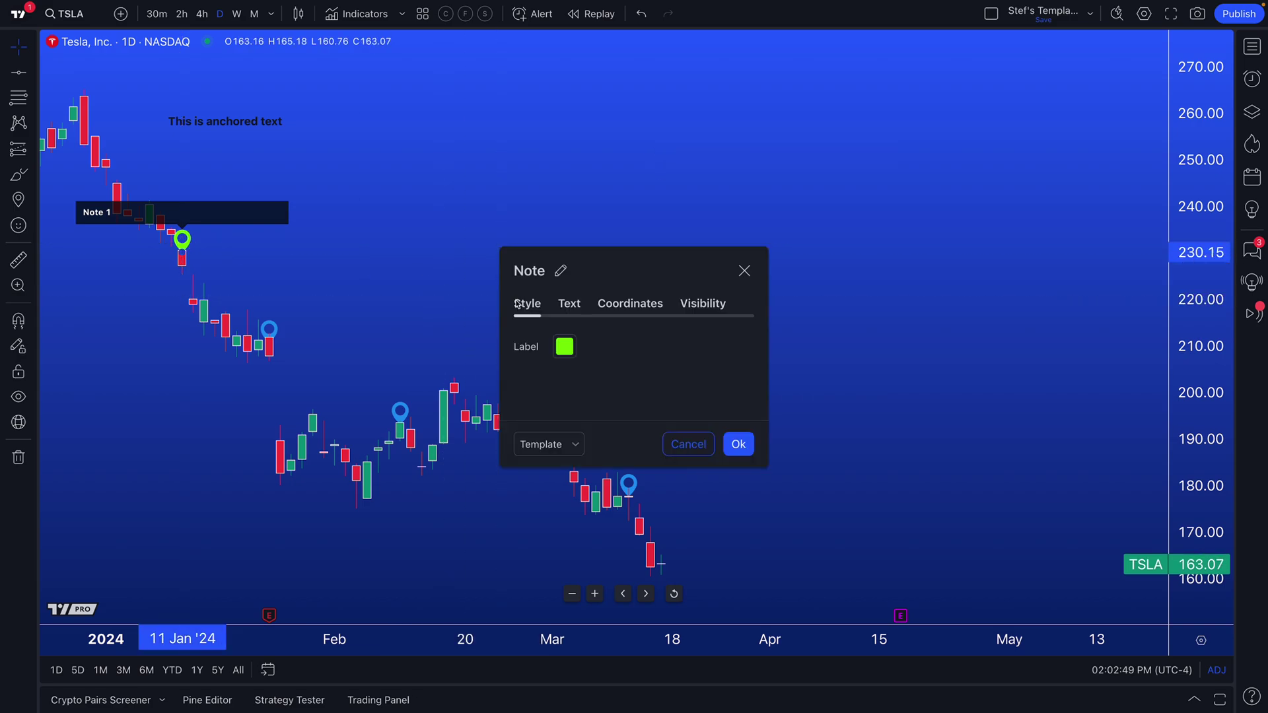
{"action": "left_click", "coordinate": [575, 303]}
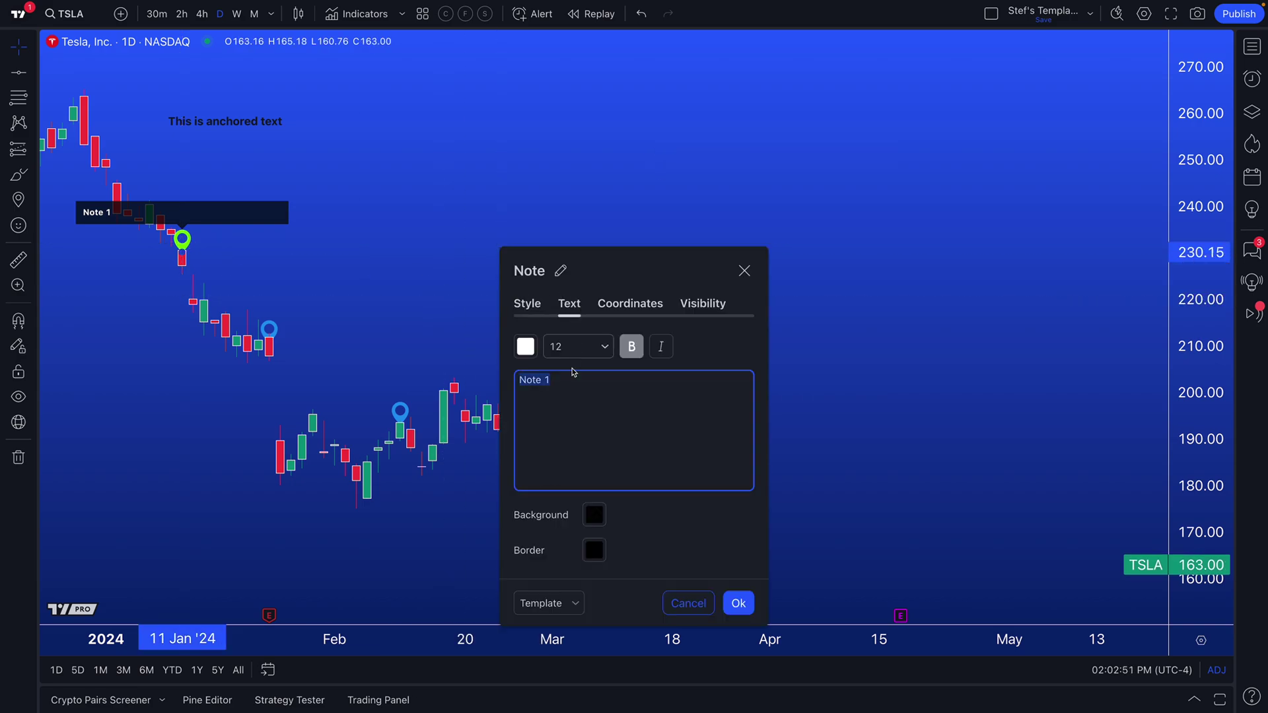
{"action": "left_click", "coordinate": [537, 307]}
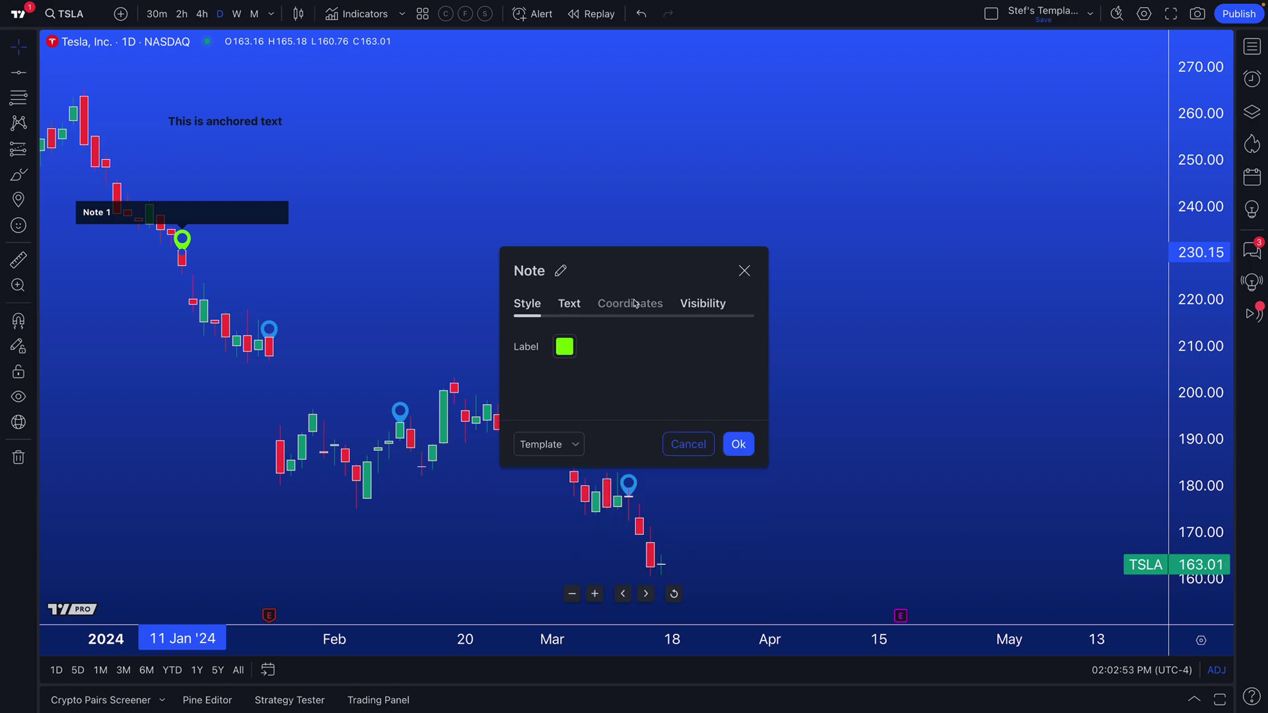
{"action": "left_click", "coordinate": [744, 273]}
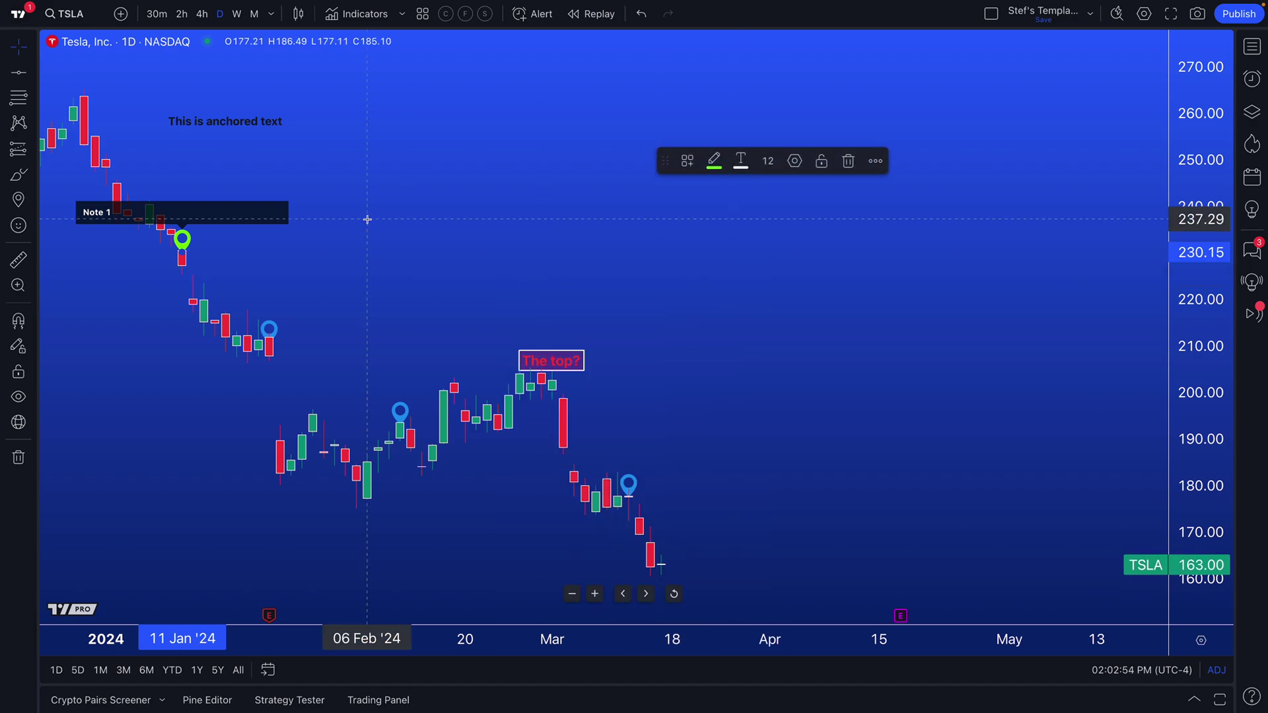
{"action": "left_click", "coordinate": [30, 205]}
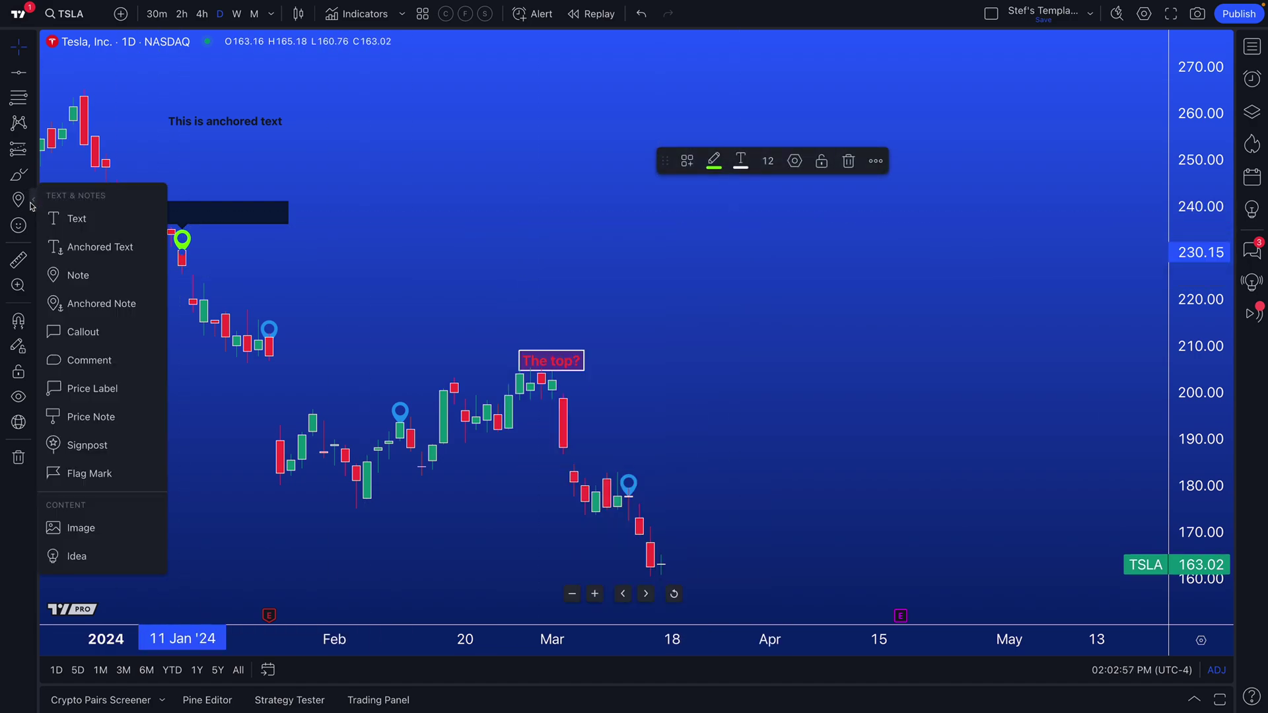
Step: Start a callout near the latest candle, then discard the empty attempt
{"action": "left_click", "coordinate": [105, 332]}
{"action": "left_click", "coordinate": [664, 560]}
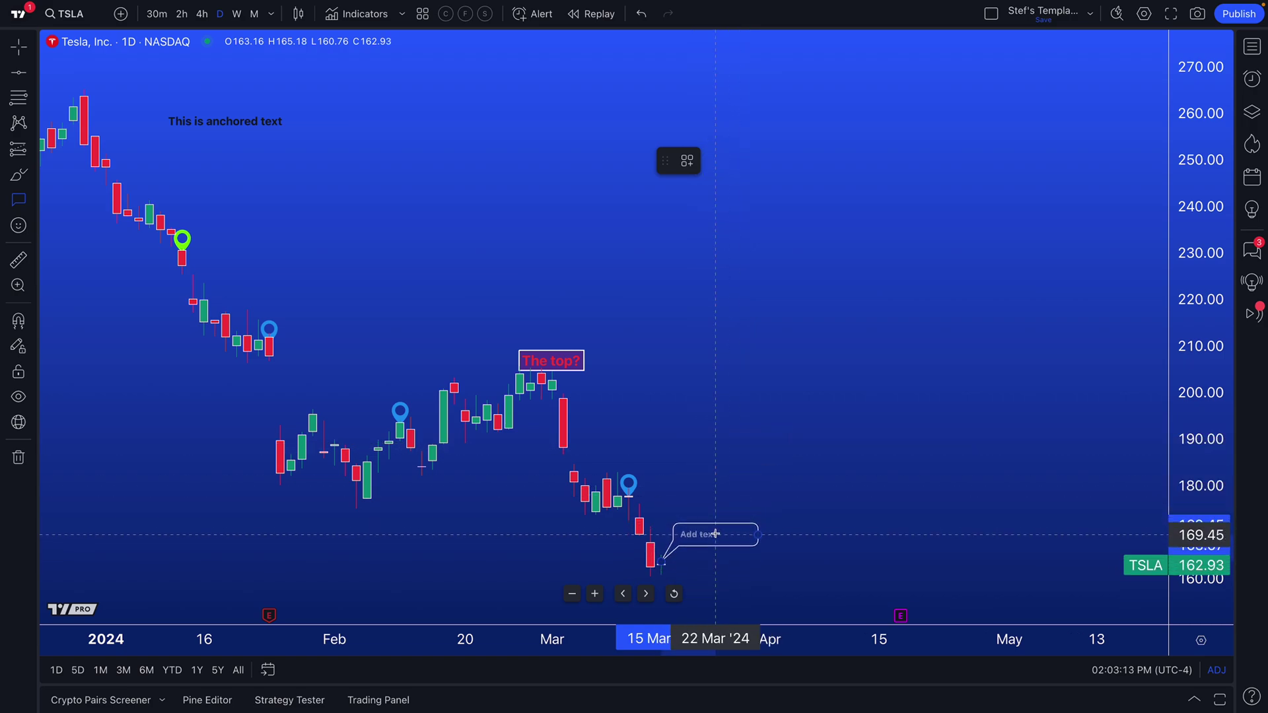
{"action": "left_click", "coordinate": [753, 504]}
{"action": "left_click", "coordinate": [675, 548]}
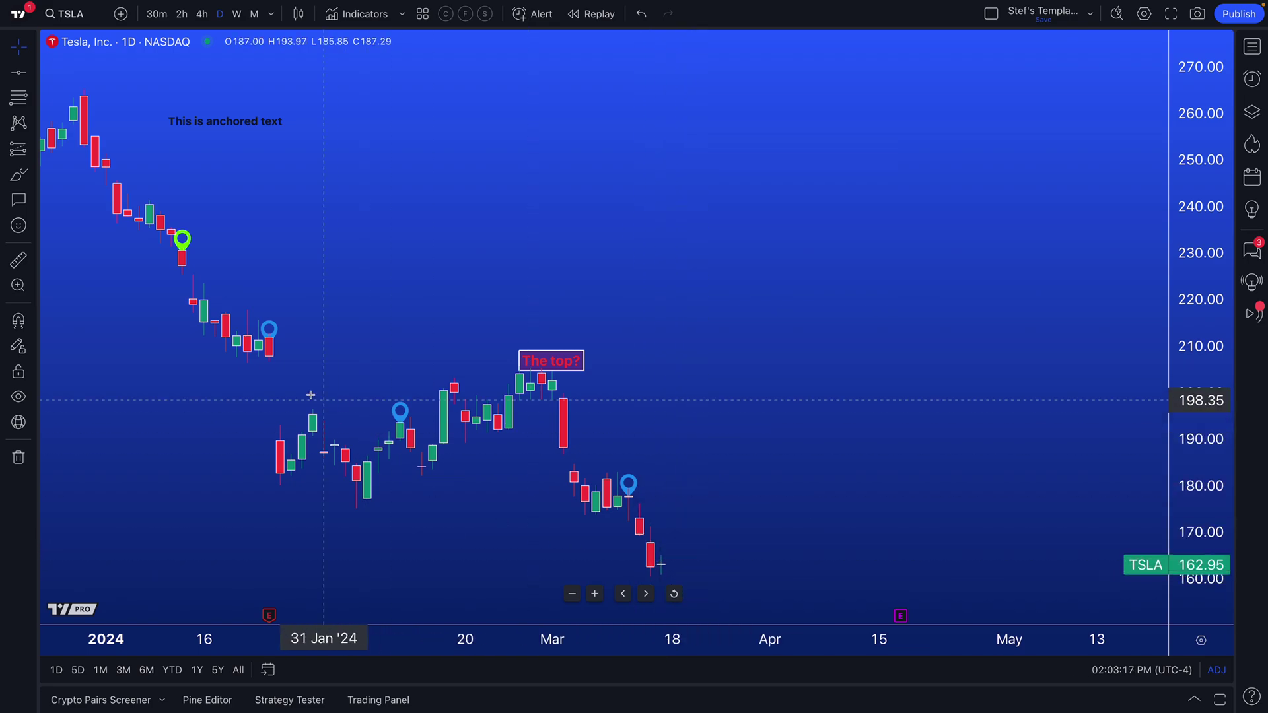
Step: Draw a callout from the latest candle up to about 265 reading 'Bottom?' in size 20
{"action": "left_click", "coordinate": [33, 204]}
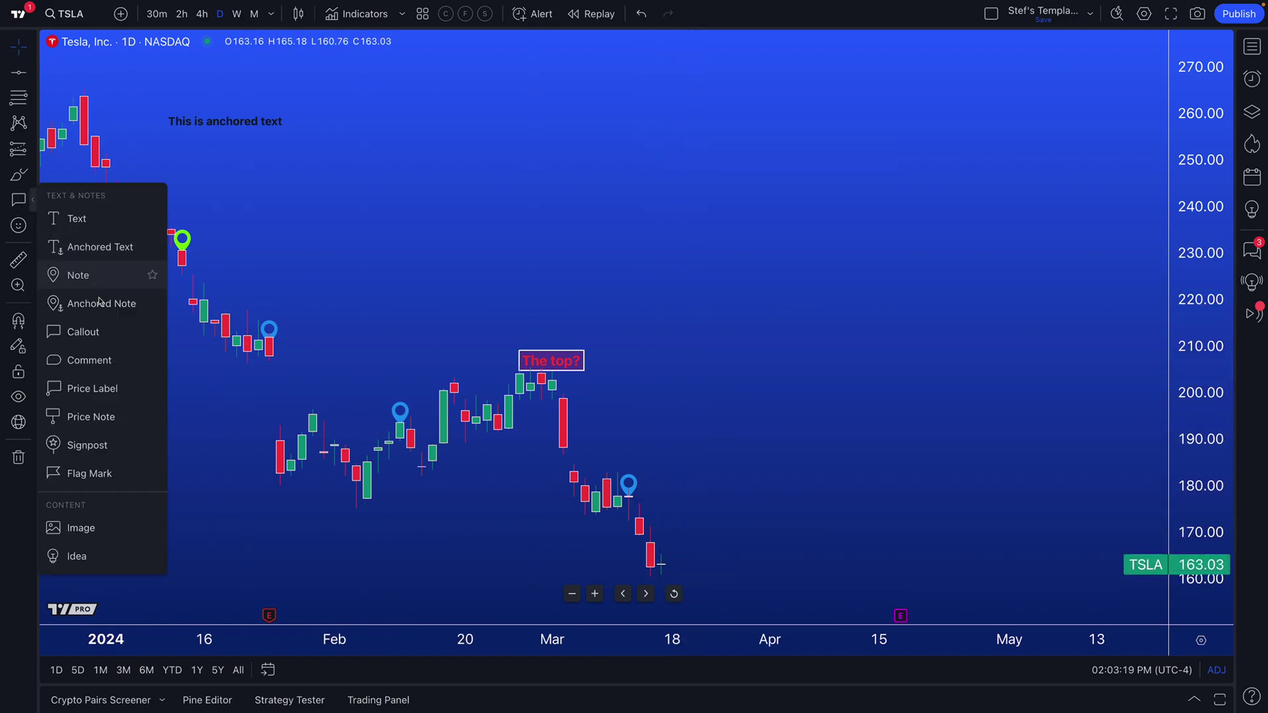
{"action": "left_click", "coordinate": [82, 332]}
{"action": "left_click", "coordinate": [666, 562]}
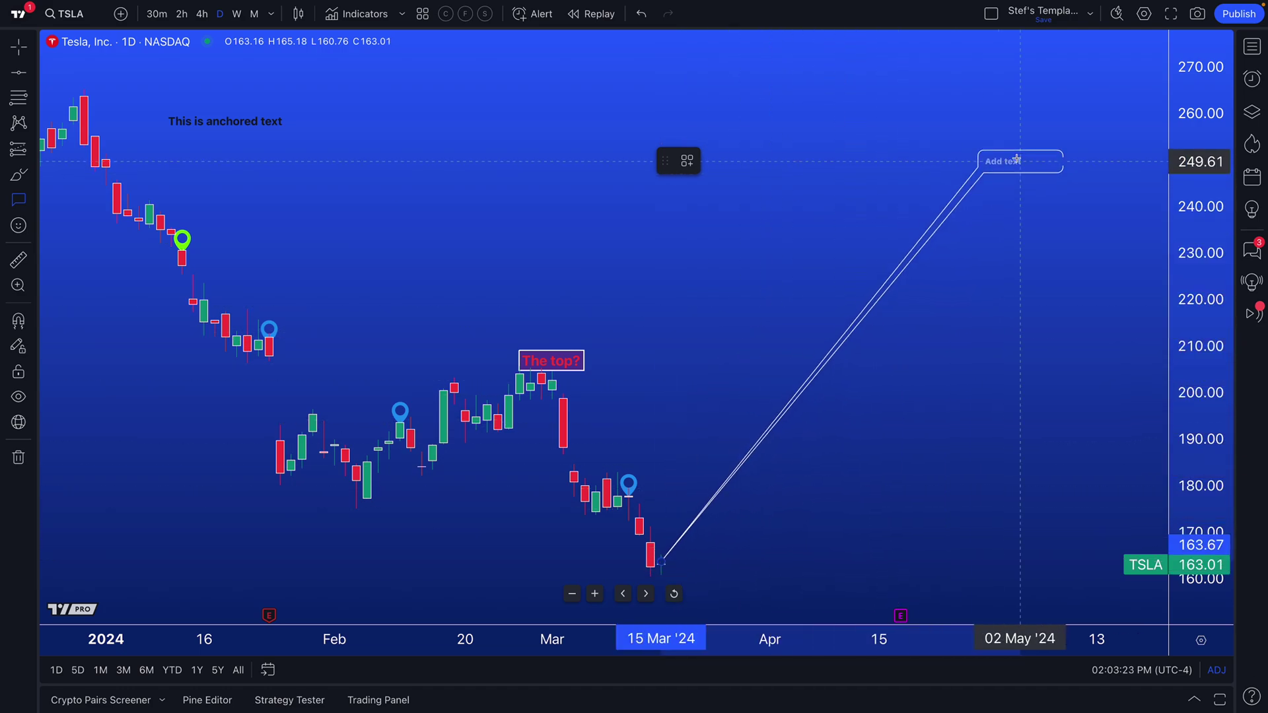
{"action": "left_click", "coordinate": [1075, 92]}
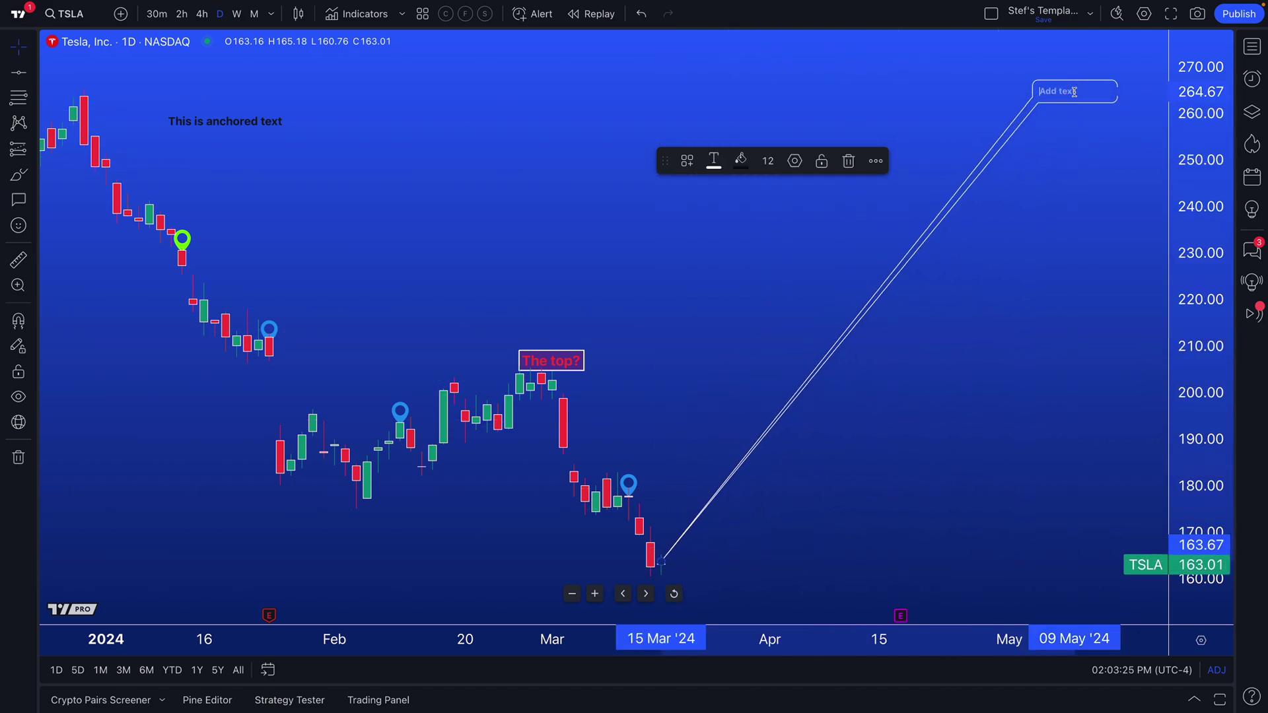
{"action": "type", "text": "Bottom?"}
{"action": "left_click", "coordinate": [768, 160]}
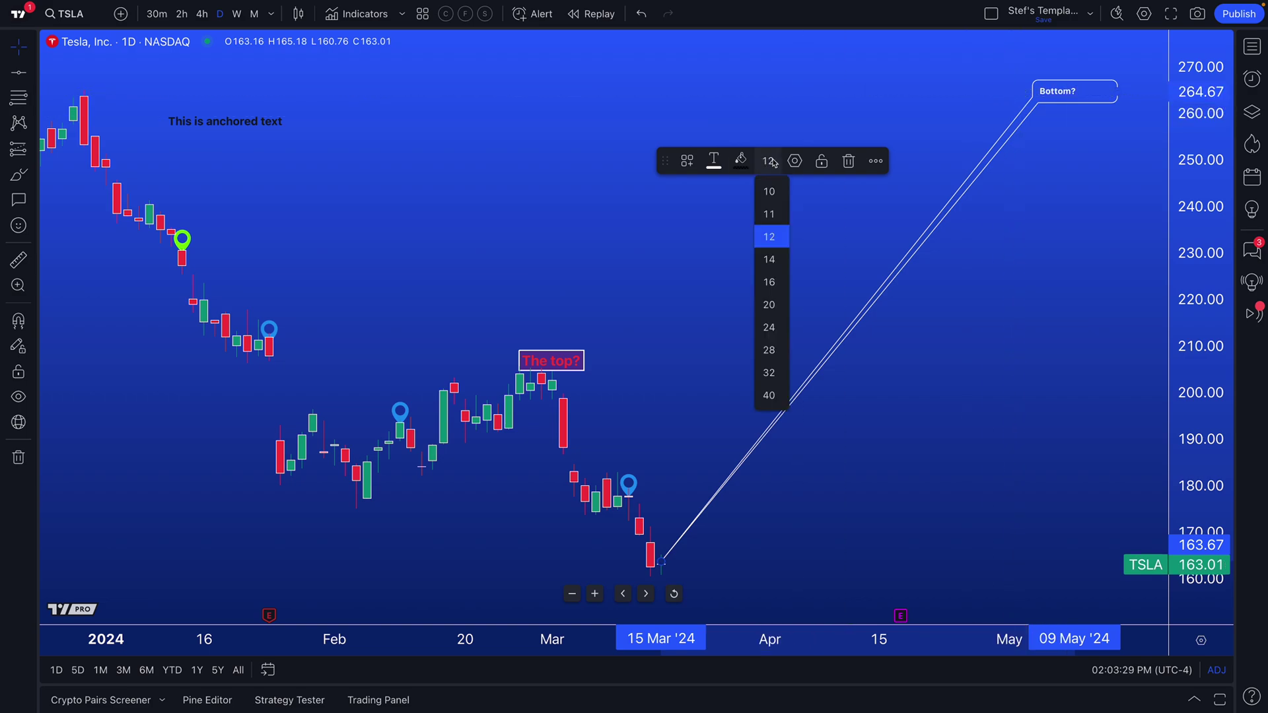
{"action": "left_click", "coordinate": [767, 299]}
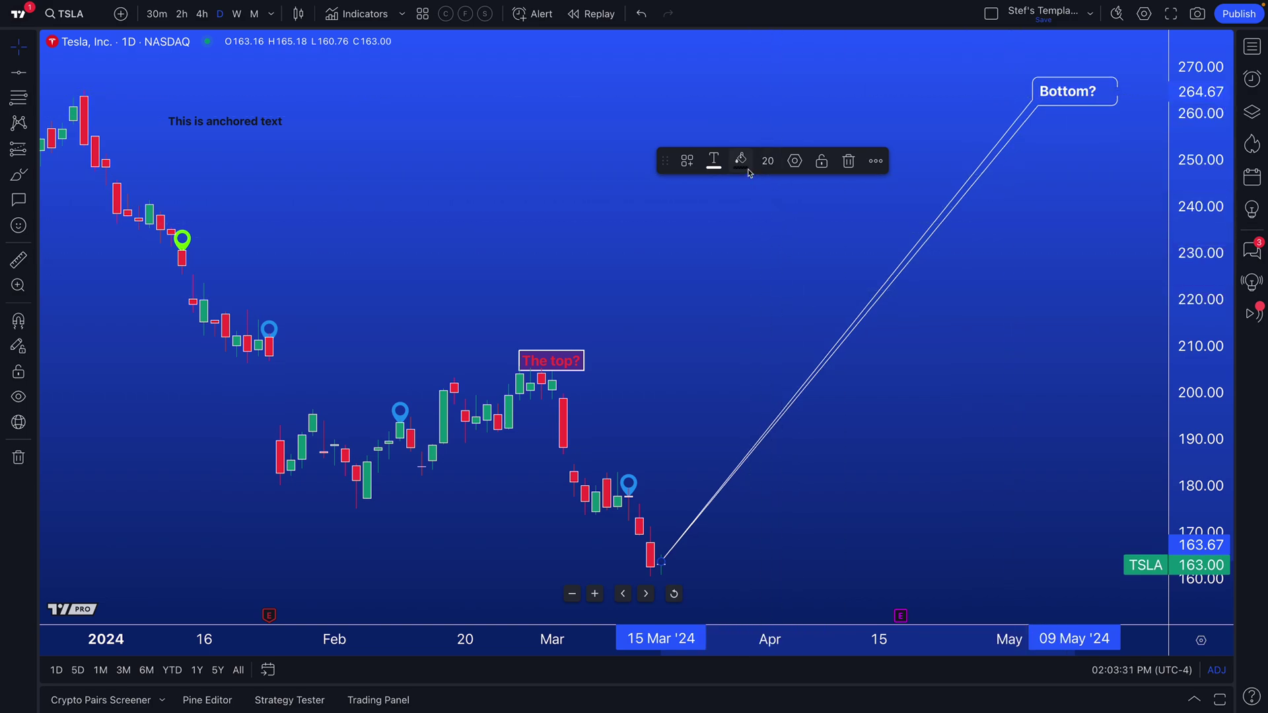
{"action": "left_click_drag", "start_coordinate": [1055, 96], "coordinate": [1045, 84]}
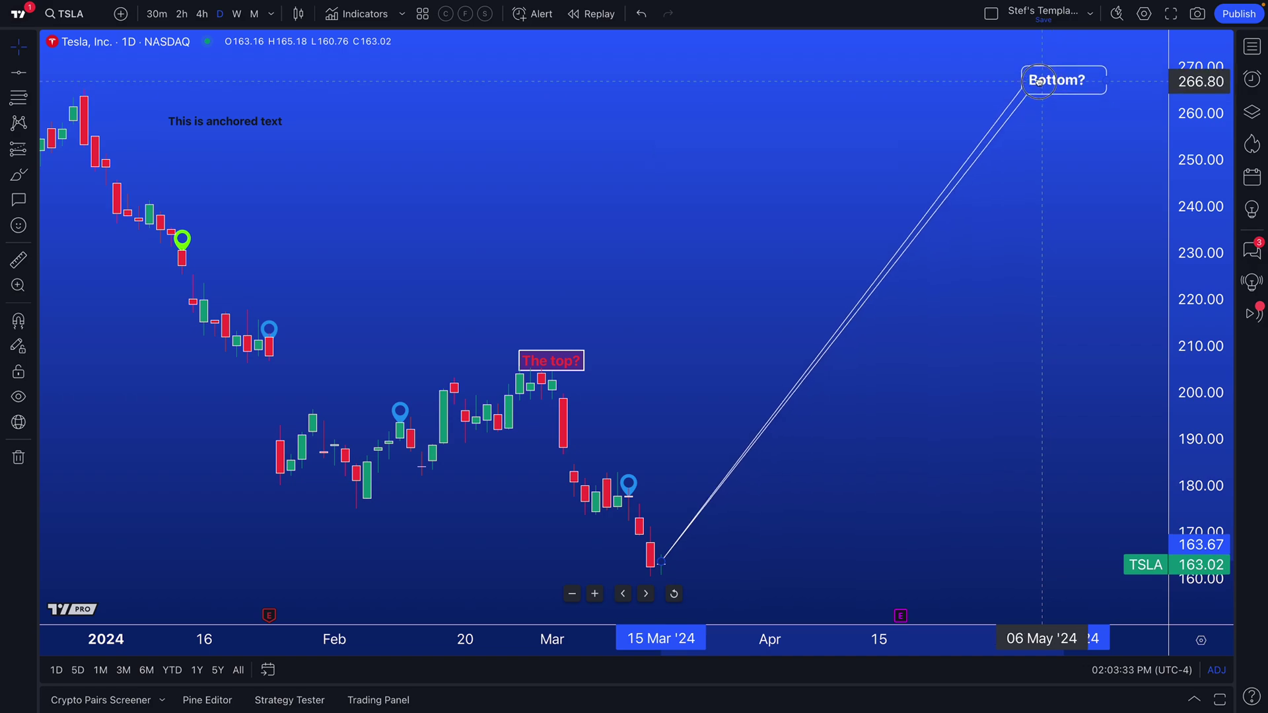
{"action": "left_click", "coordinate": [897, 147]}
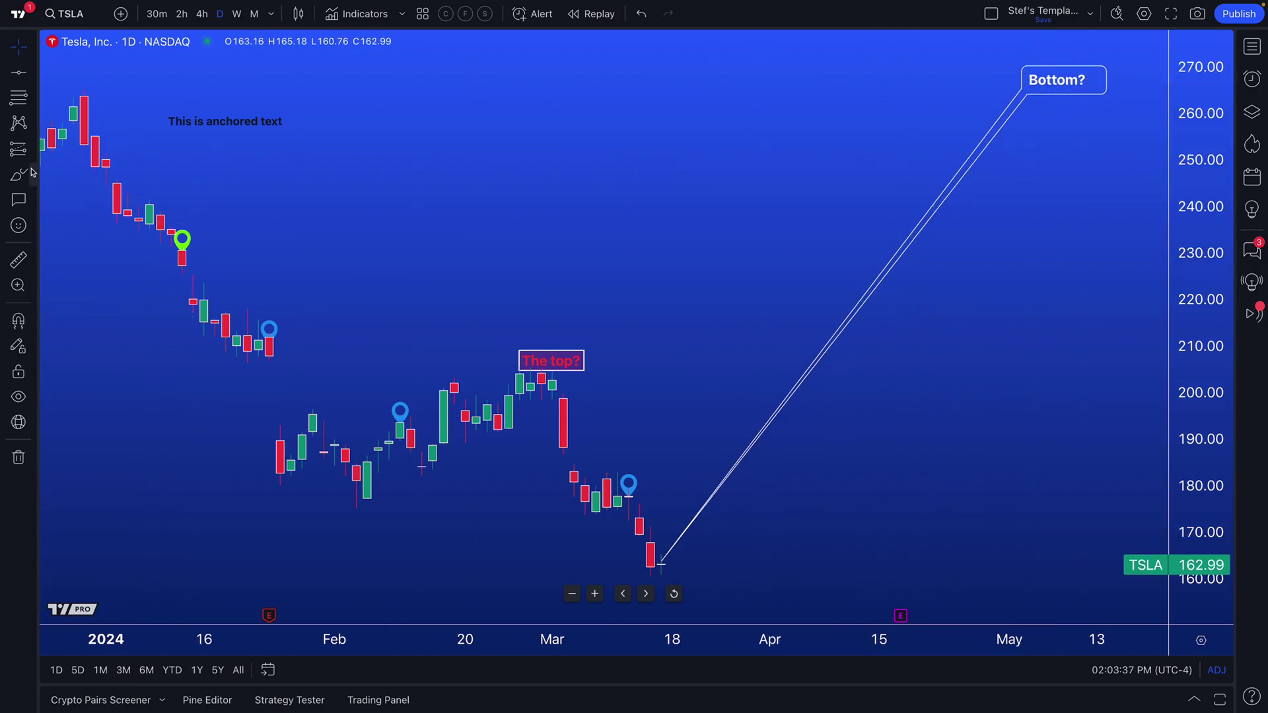
{"action": "left_click", "coordinate": [31, 201]}
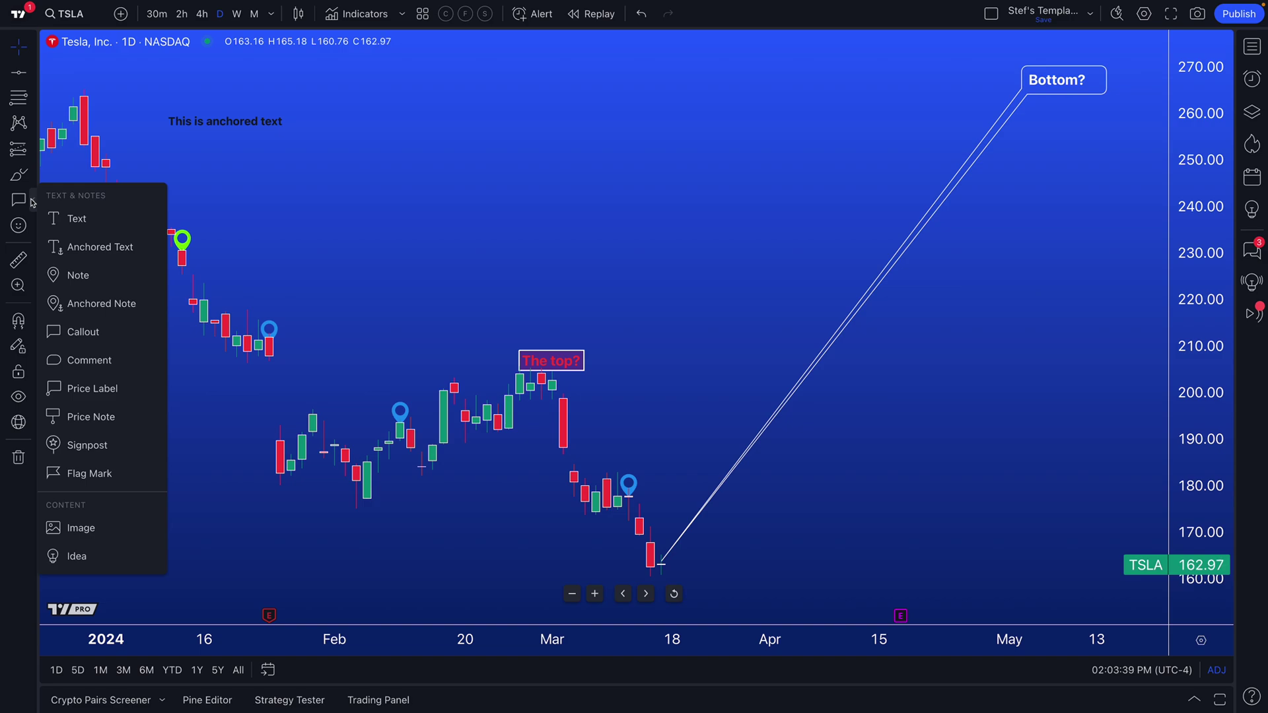
Step: Anchor a price note on the mid-February candle at 201.55
{"action": "left_click", "coordinate": [109, 417]}
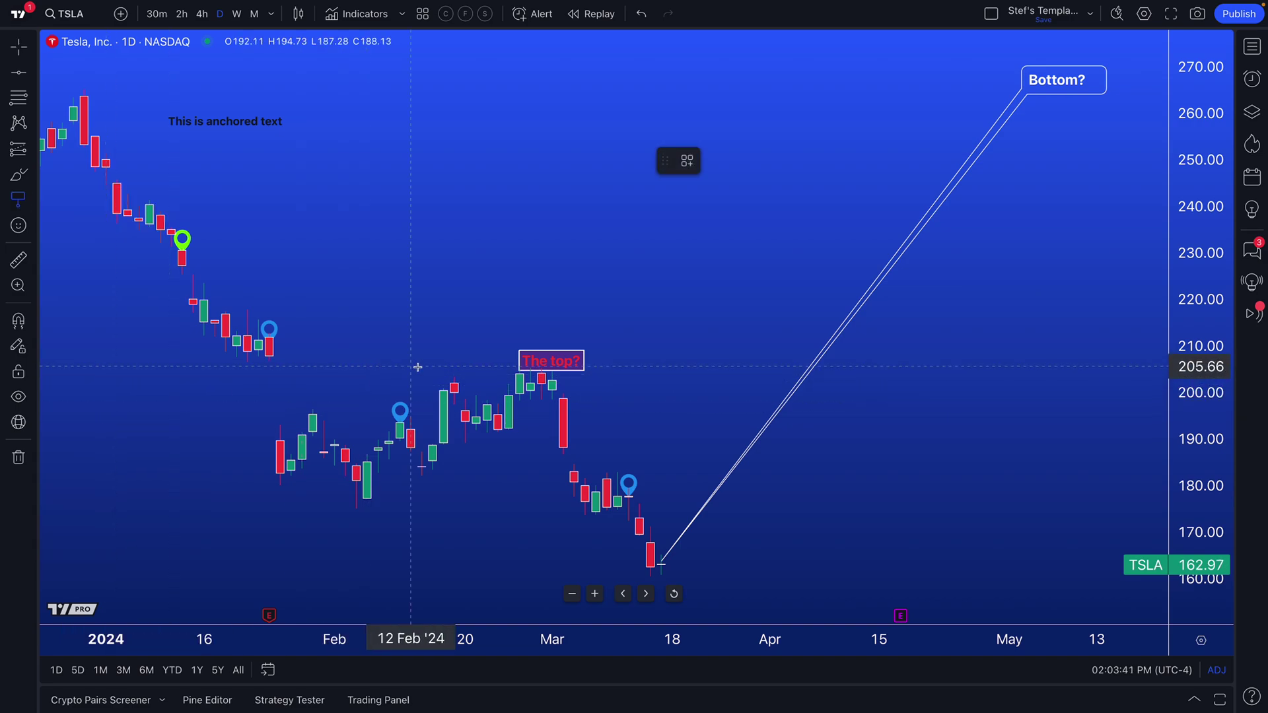
{"action": "left_click", "coordinate": [454, 386]}
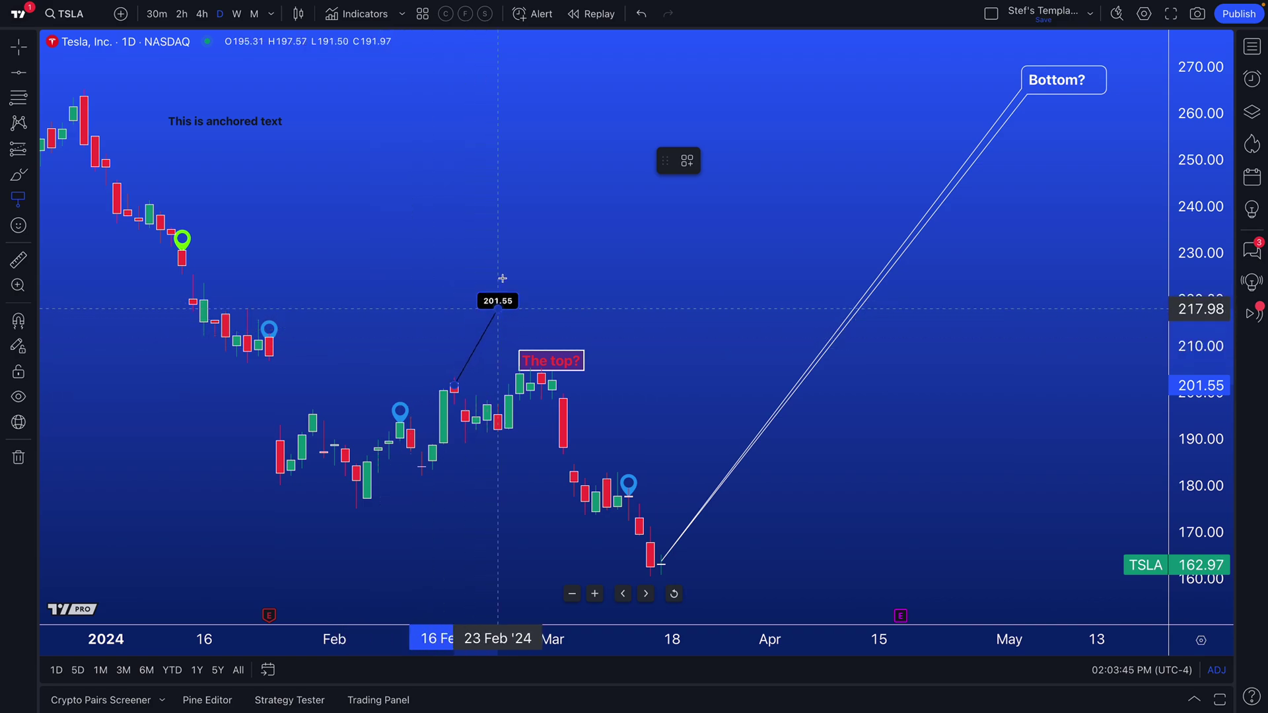
Step: Fix the 201.55 price note label above-right of the 16 Feb candle, then show the watchlist
{"action": "left_click", "coordinate": [486, 325]}
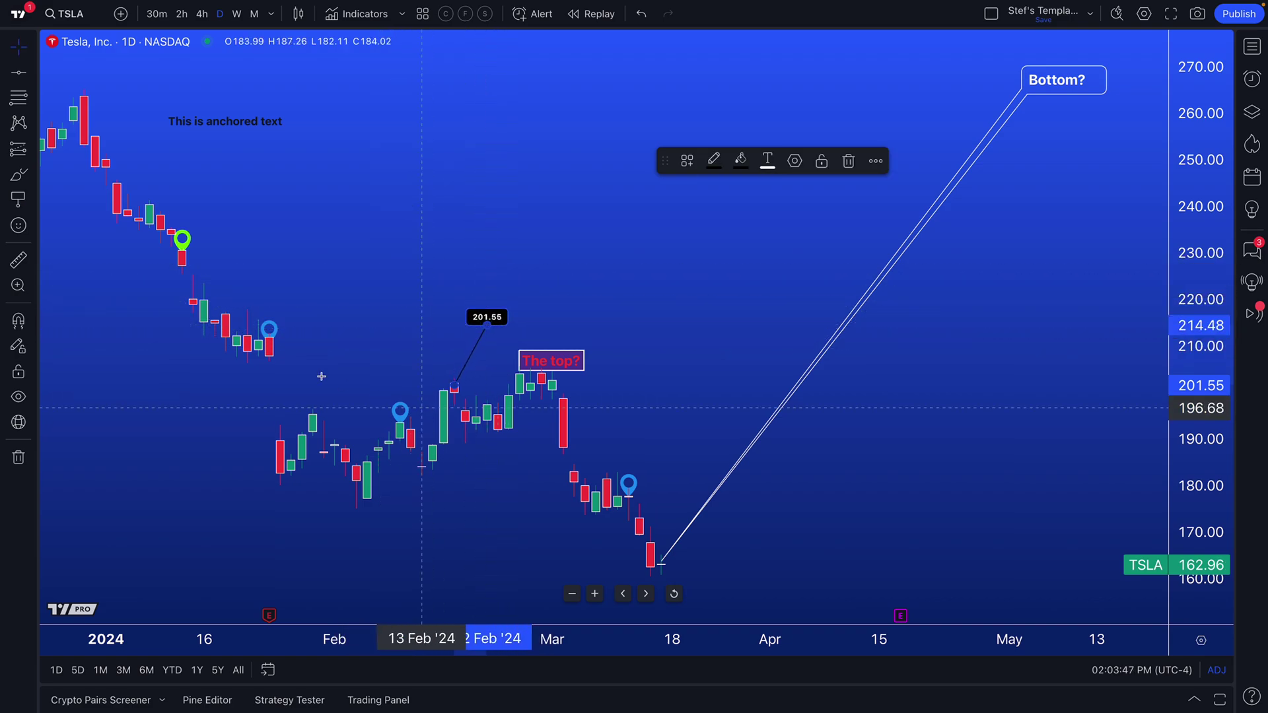
{"action": "left_click", "coordinate": [31, 199]}
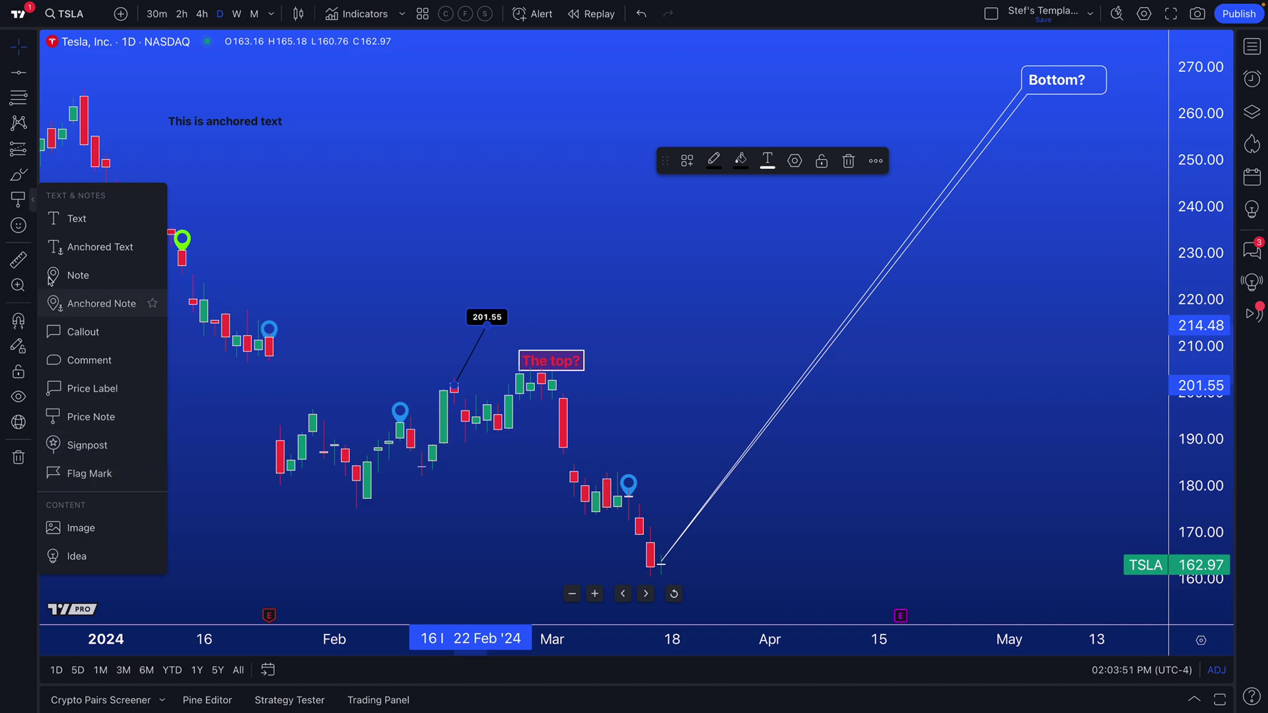
{"action": "left_click", "coordinate": [35, 206]}
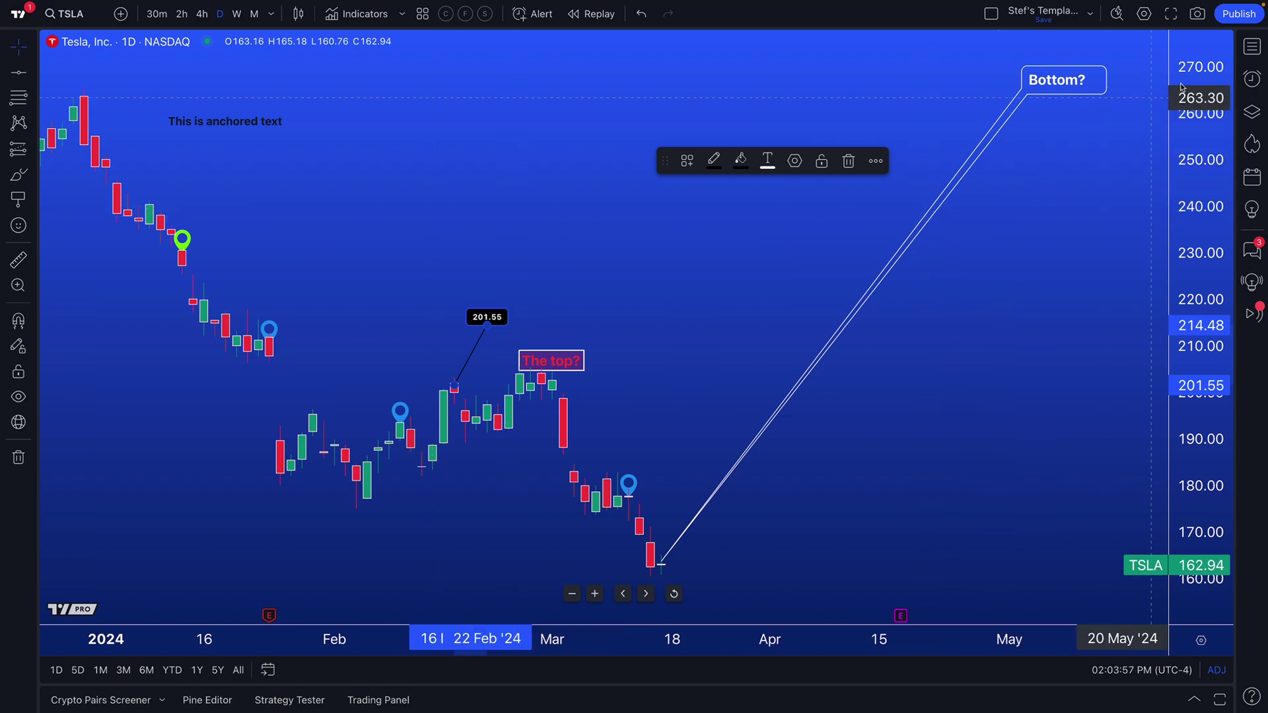
{"action": "left_click", "coordinate": [1249, 50]}
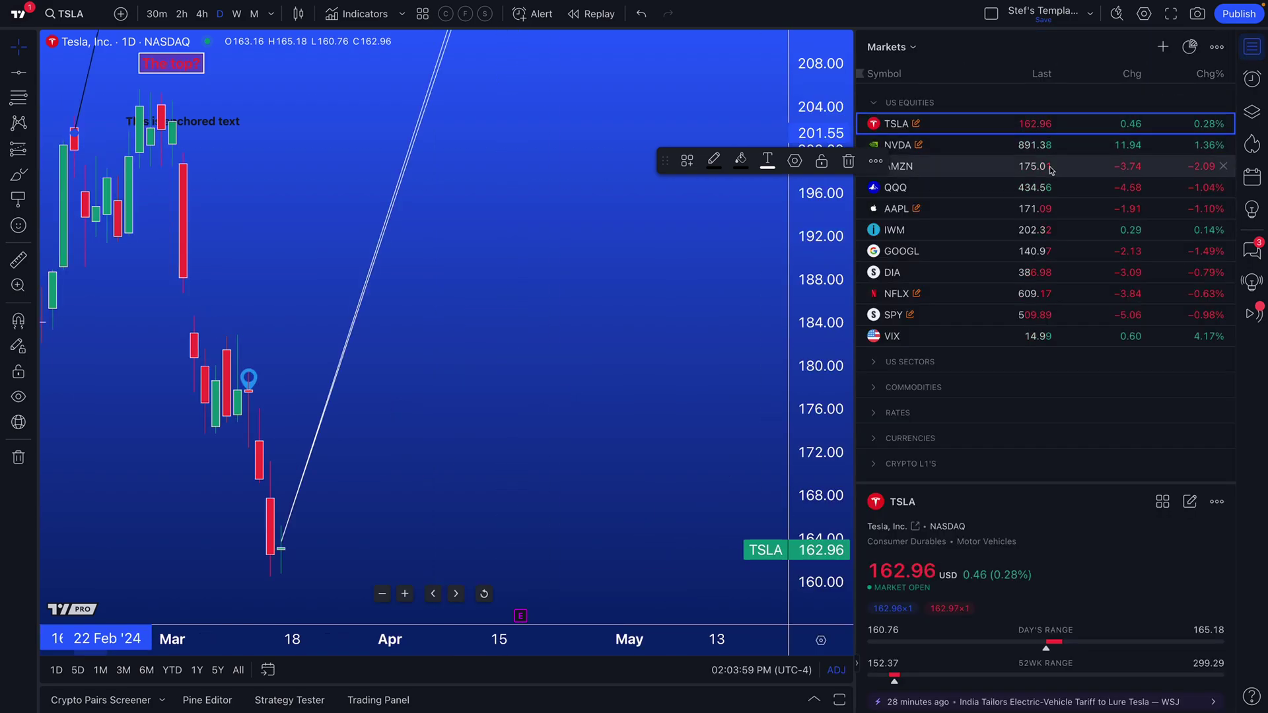
{"action": "left_click_drag", "start_coordinate": [659, 159], "coordinate": [497, 159]}
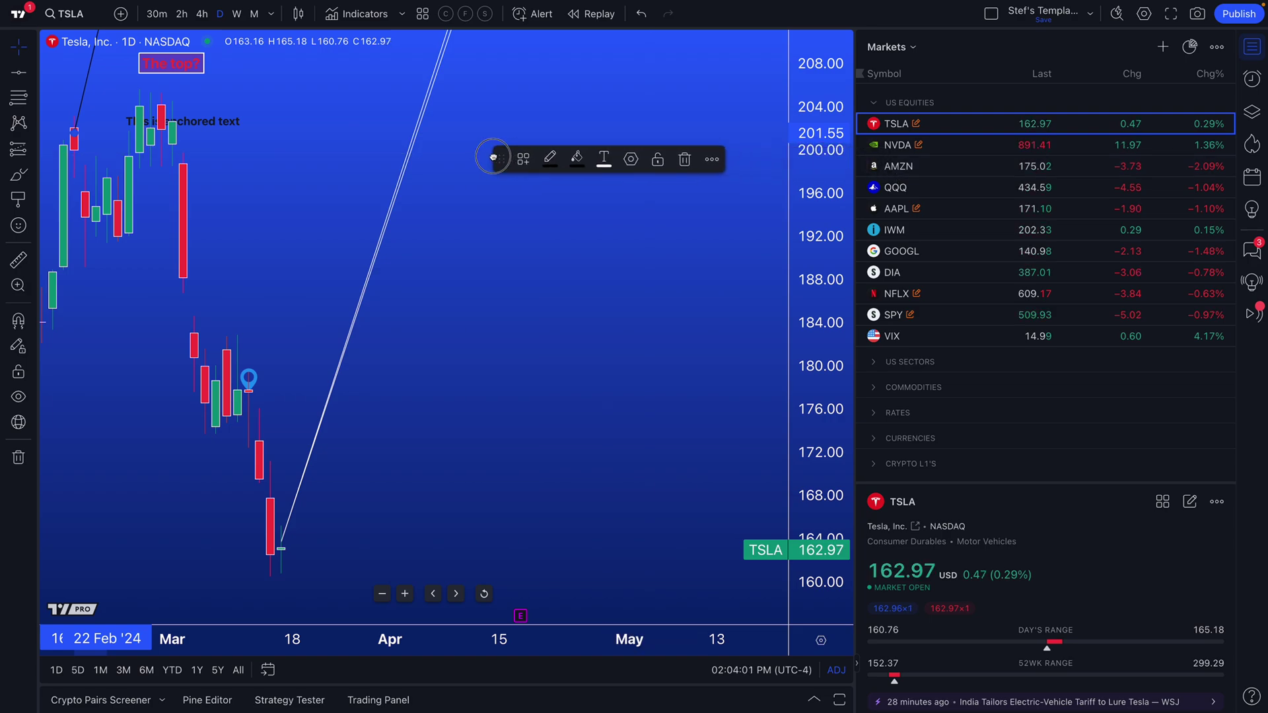
{"action": "mouse_move", "coordinate": [919, 126]}
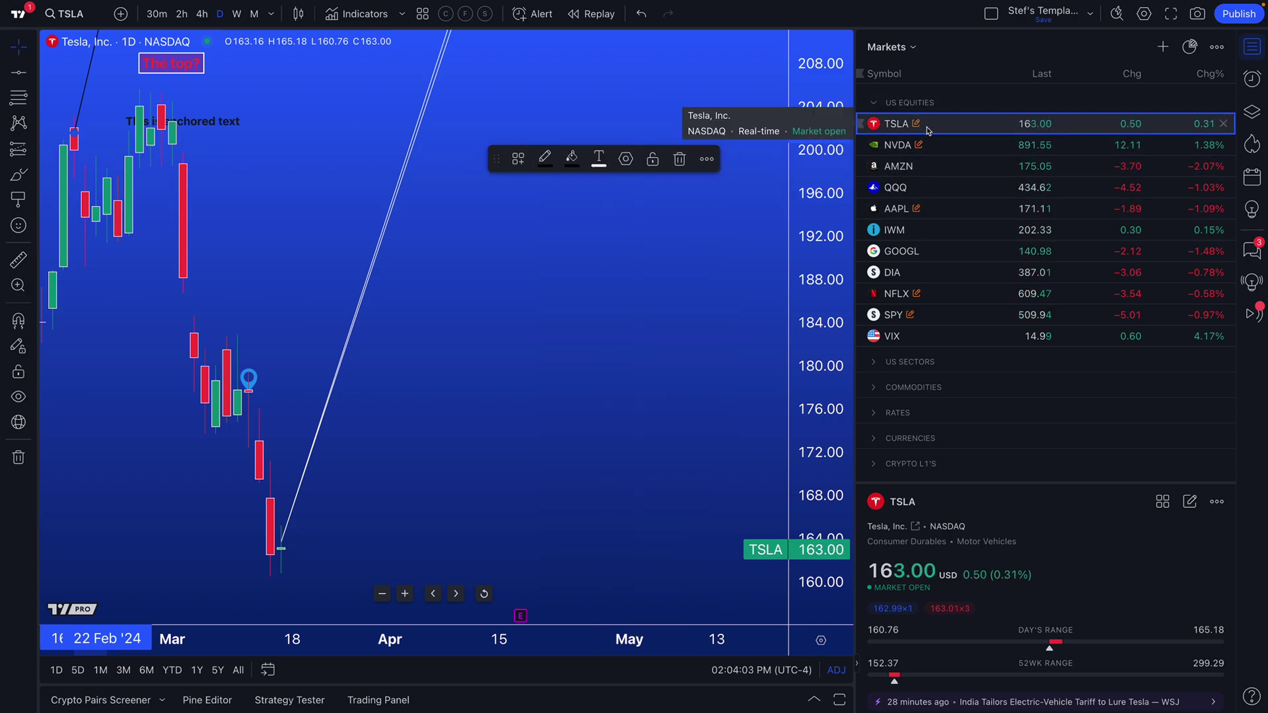
{"action": "left_click_drag", "start_coordinate": [1025, 484], "coordinate": [1025, 195]}
{"action": "left_click", "coordinate": [967, 445]}
{"action": "mouse_move", "coordinate": [959, 265]}
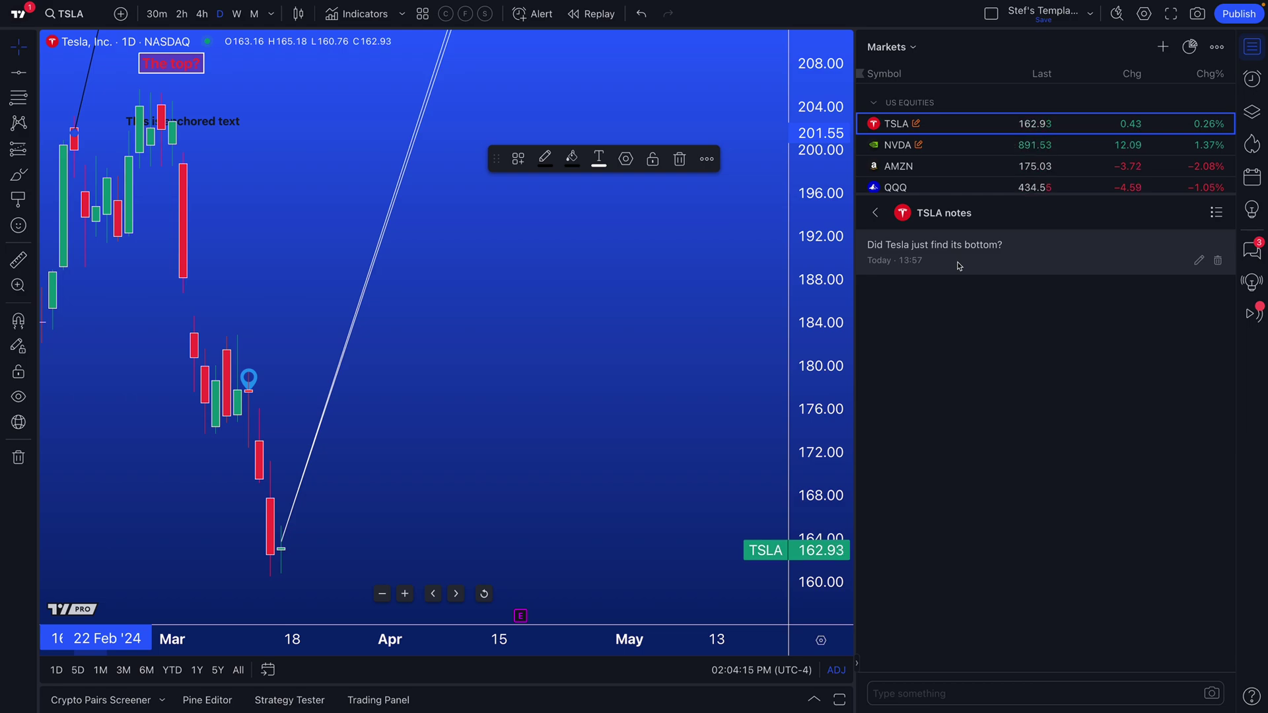
{"action": "left_click", "coordinate": [1252, 46]}
{"action": "left_click", "coordinate": [33, 206]}
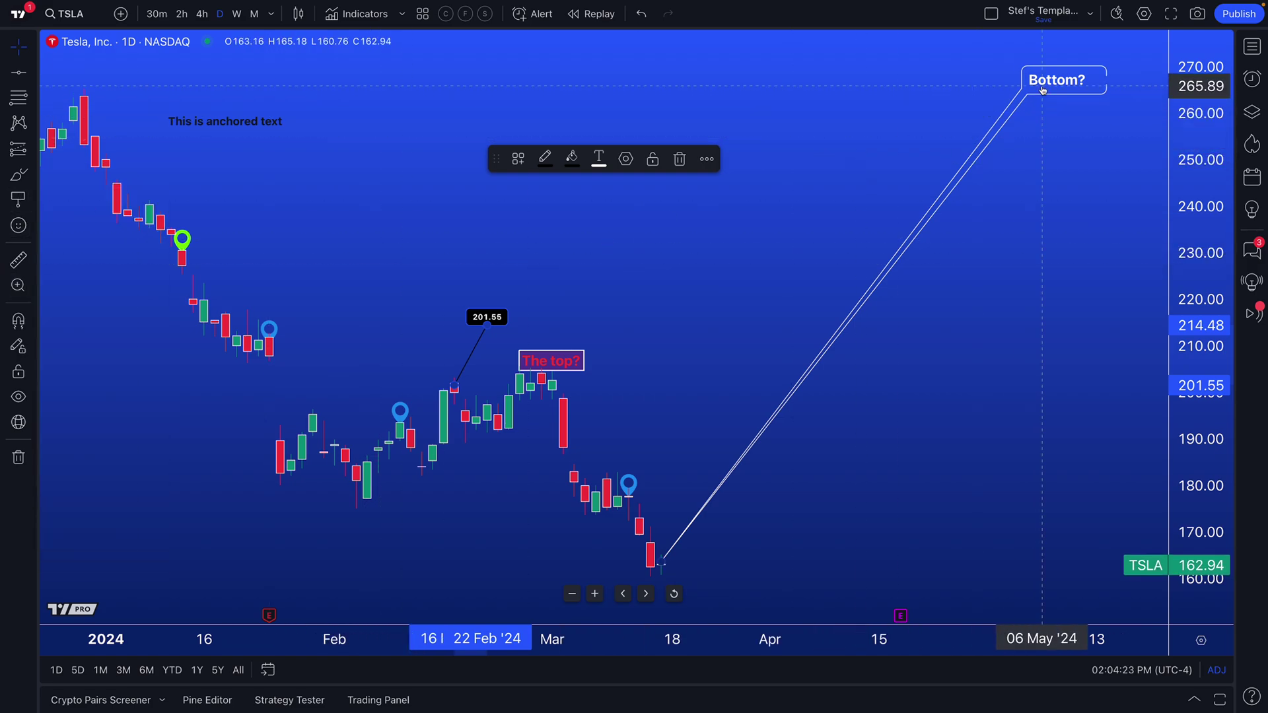
Step: Move the Bottom? callout down, box-select every drawing, and delete them all
{"action": "left_click_drag", "start_coordinate": [1043, 89], "coordinate": [782, 497]}
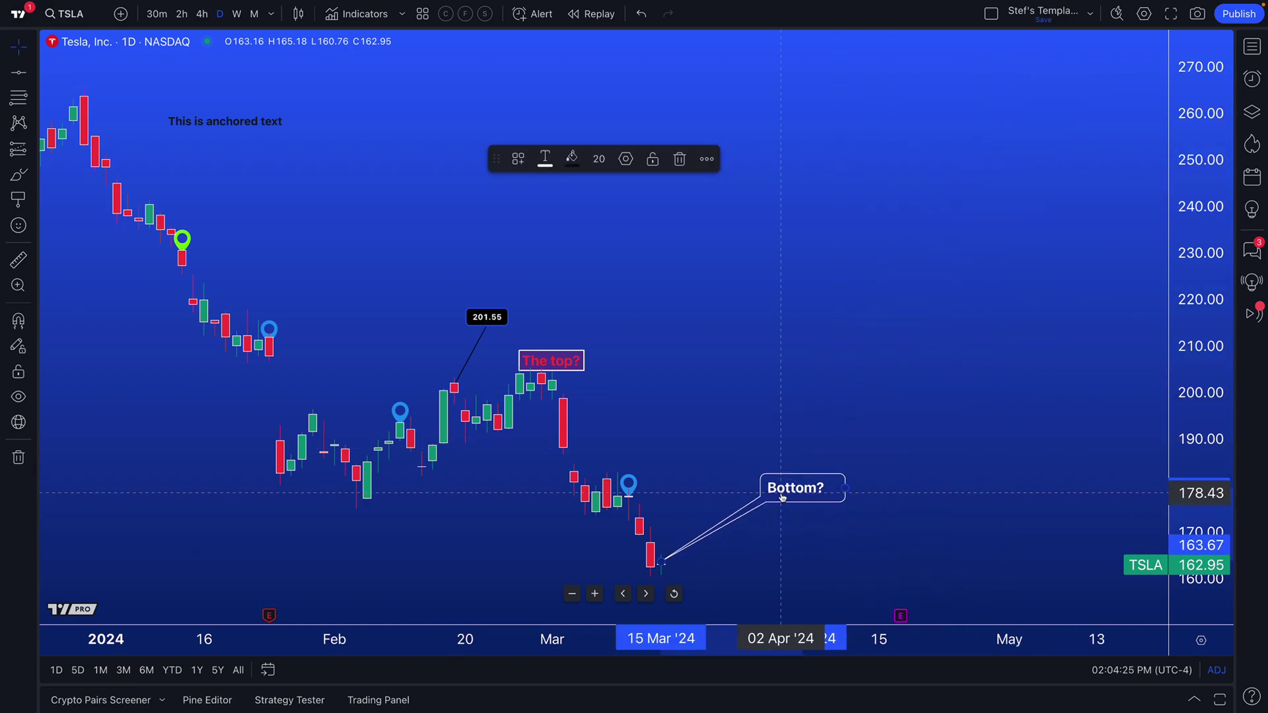
{"action": "left_click_drag", "start_coordinate": [171, 99], "coordinate": [946, 597]}
{"action": "key", "text": "Delete"}
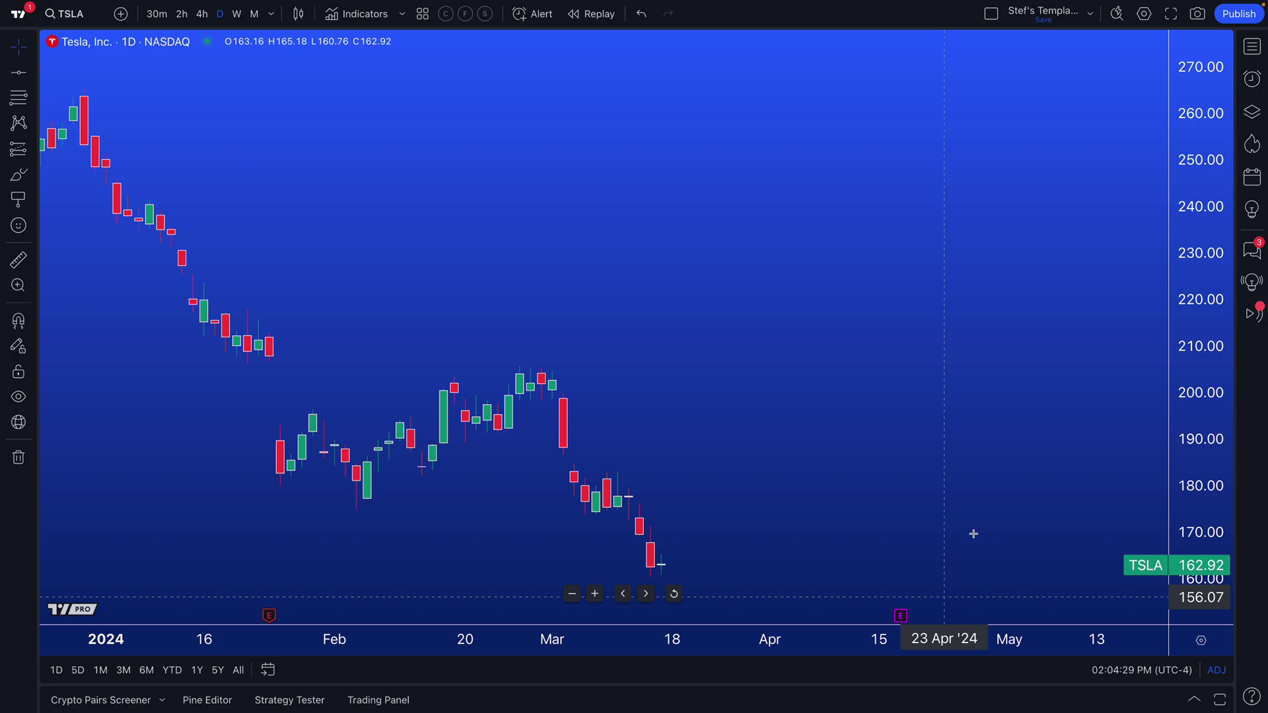
Step: Start a new trade idea draft titled 'My Great Trade Idea'
{"action": "left_click", "coordinate": [1233, 19]}
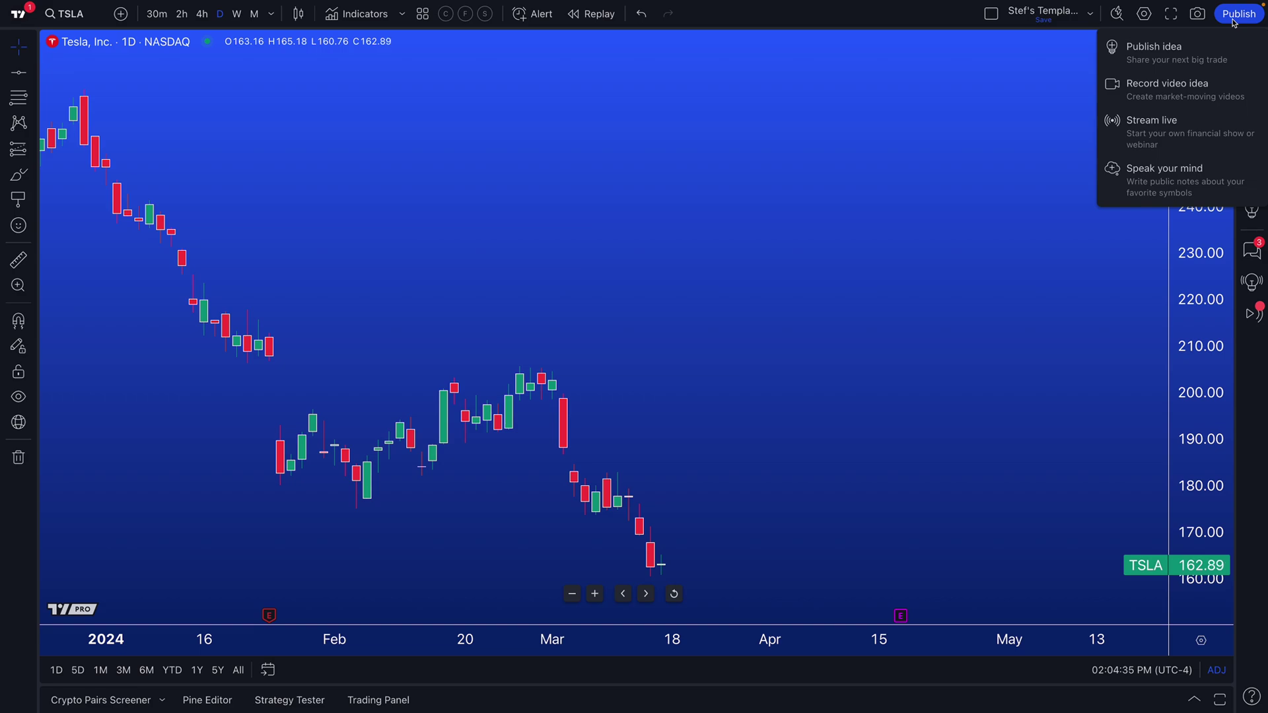
{"action": "left_click", "coordinate": [1158, 64]}
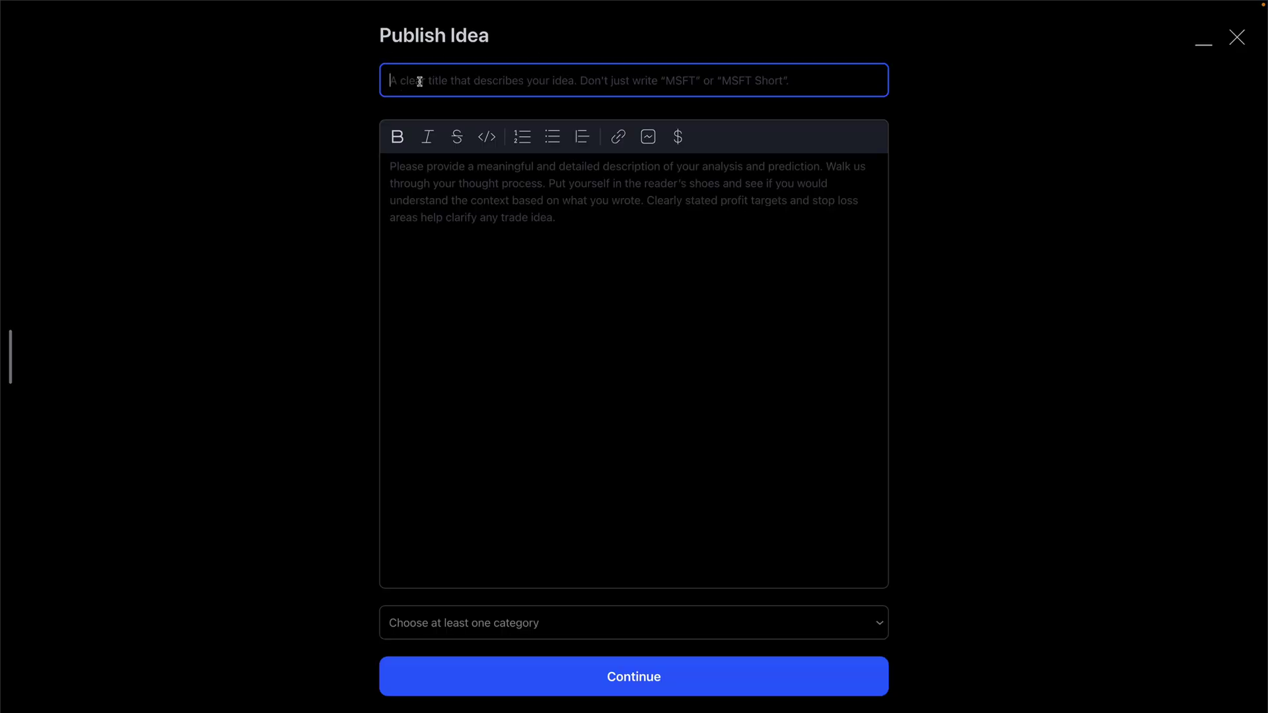
{"action": "left_click", "coordinate": [494, 235]}
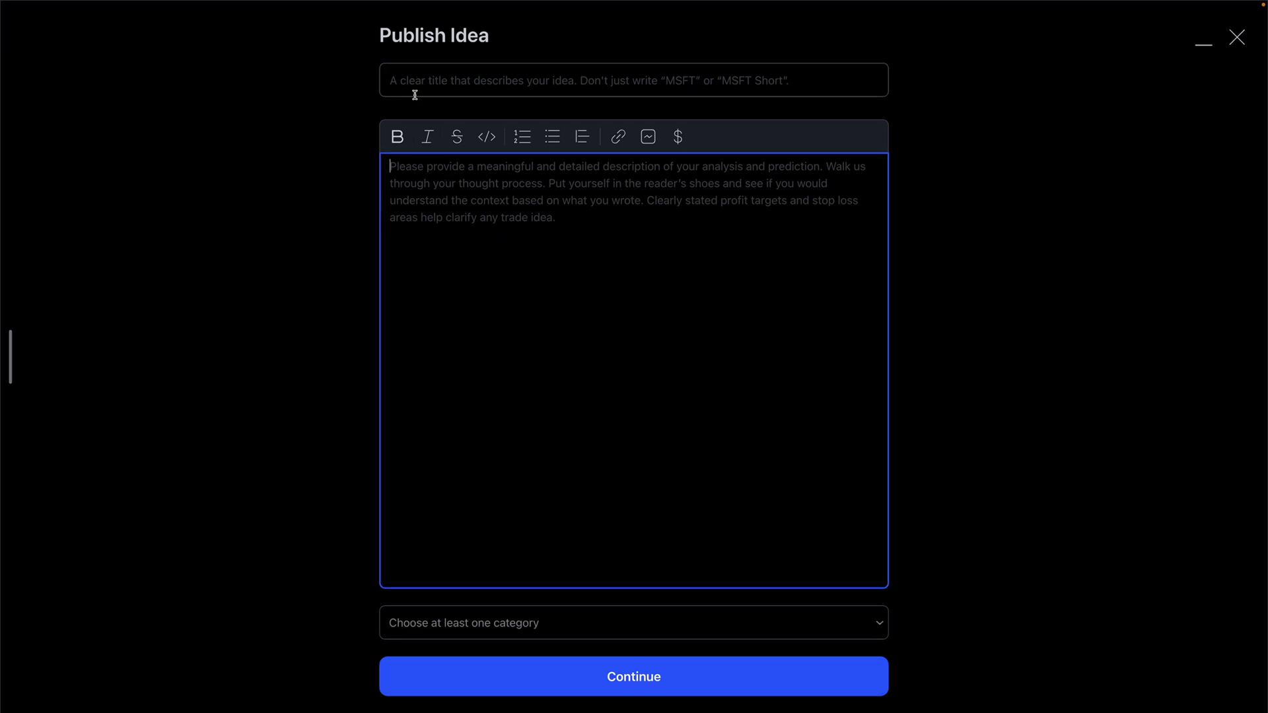
{"action": "left_click", "coordinate": [440, 90]}
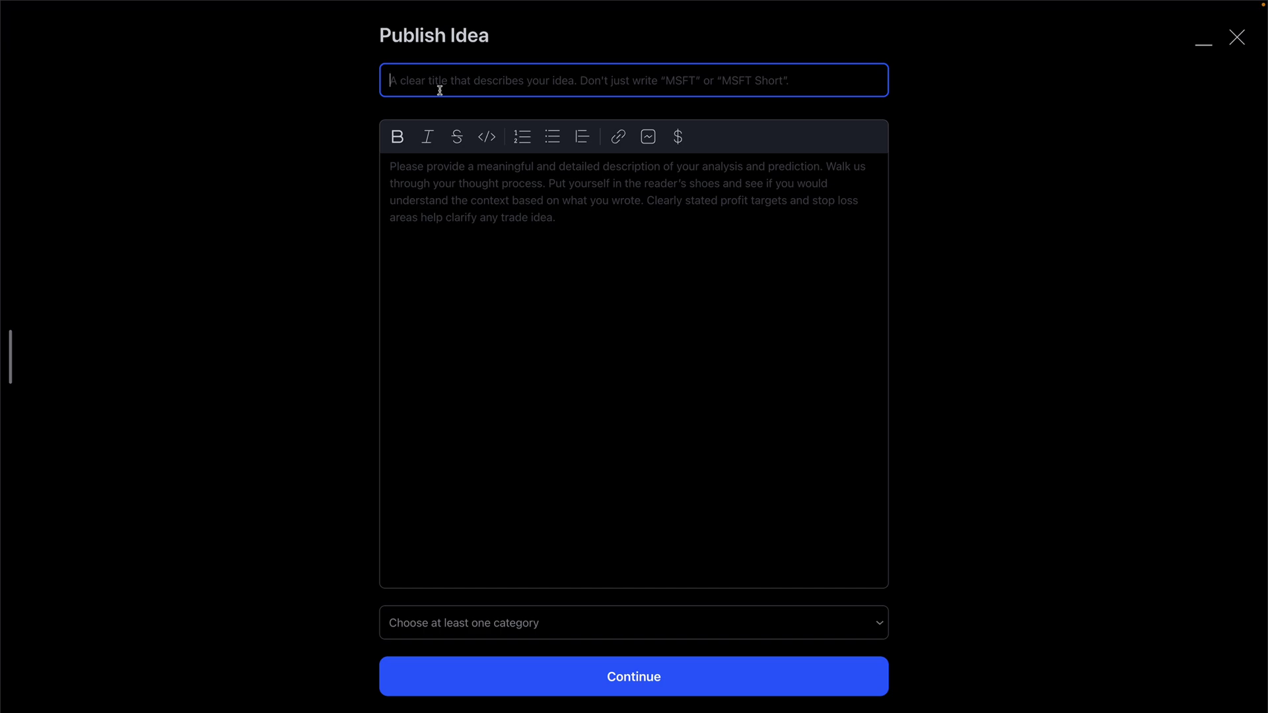
{"action": "type", "text": "My Great Trade Idea"}
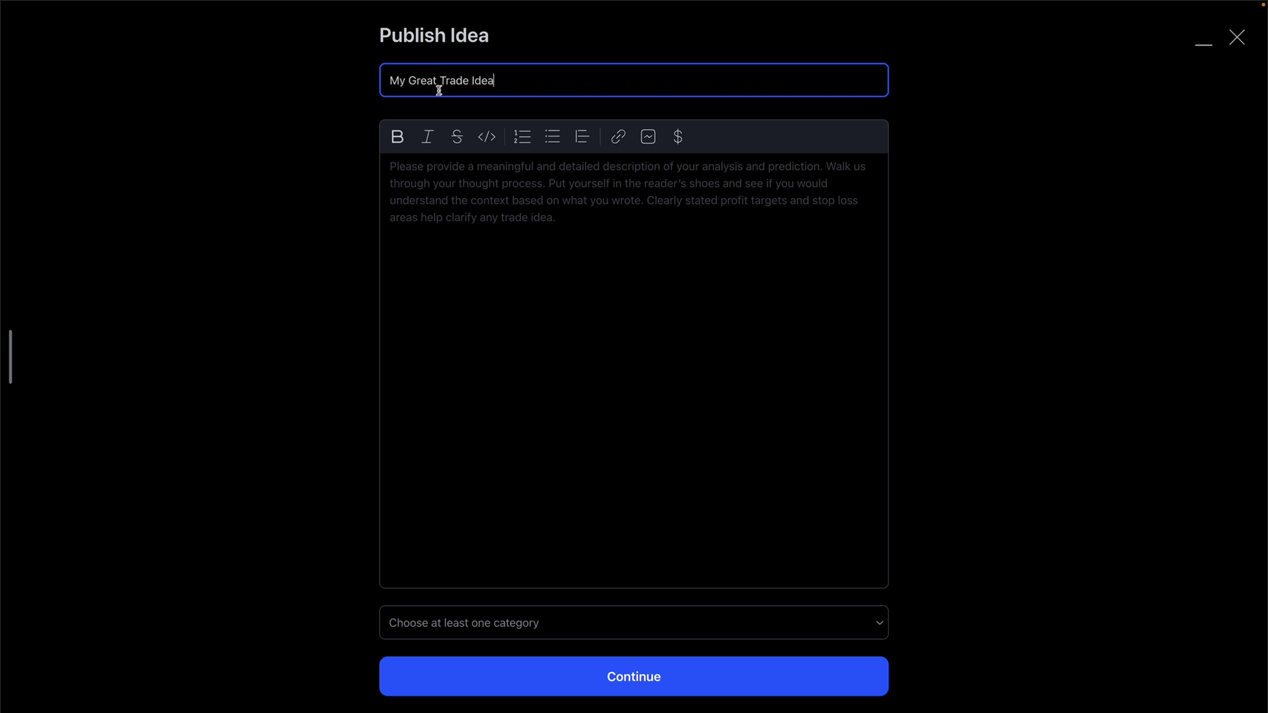
Step: Add the description 'Here's what I am looking at...' and close the draft, bringing up the cancel confirmation
{"action": "left_click", "coordinate": [541, 260]}
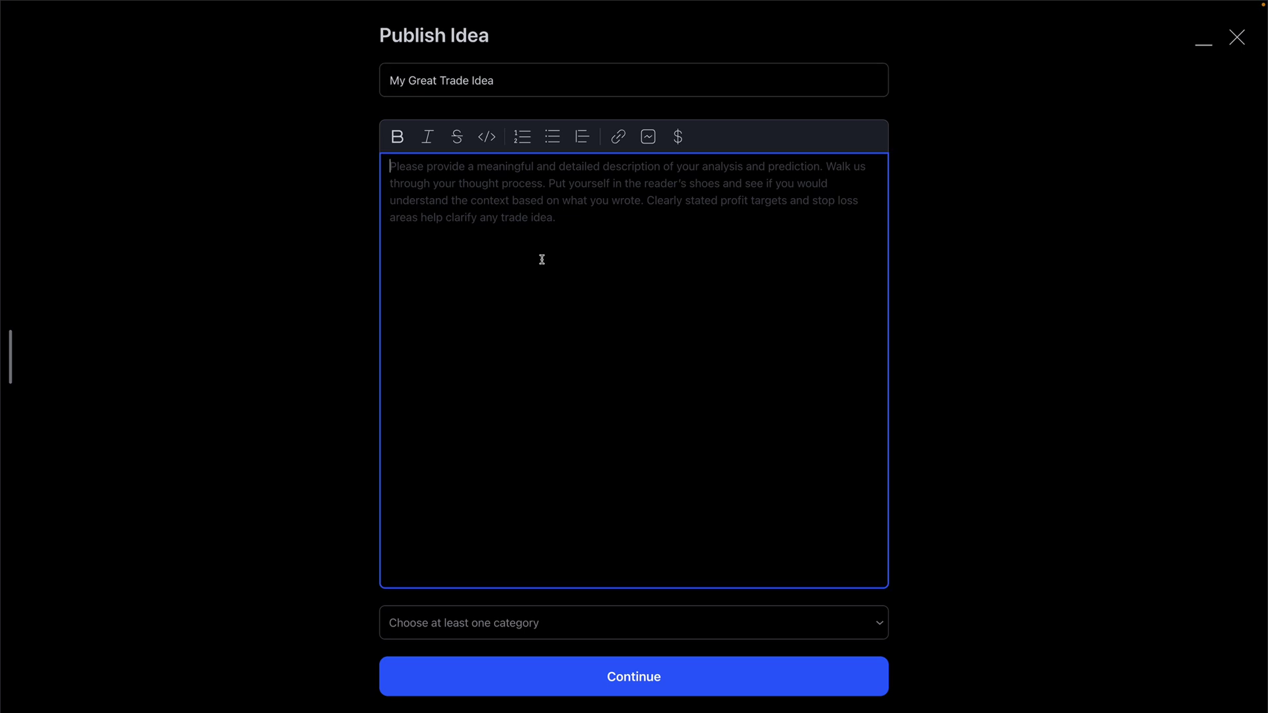
{"action": "type", "text": "Here's what I am looking at..."}
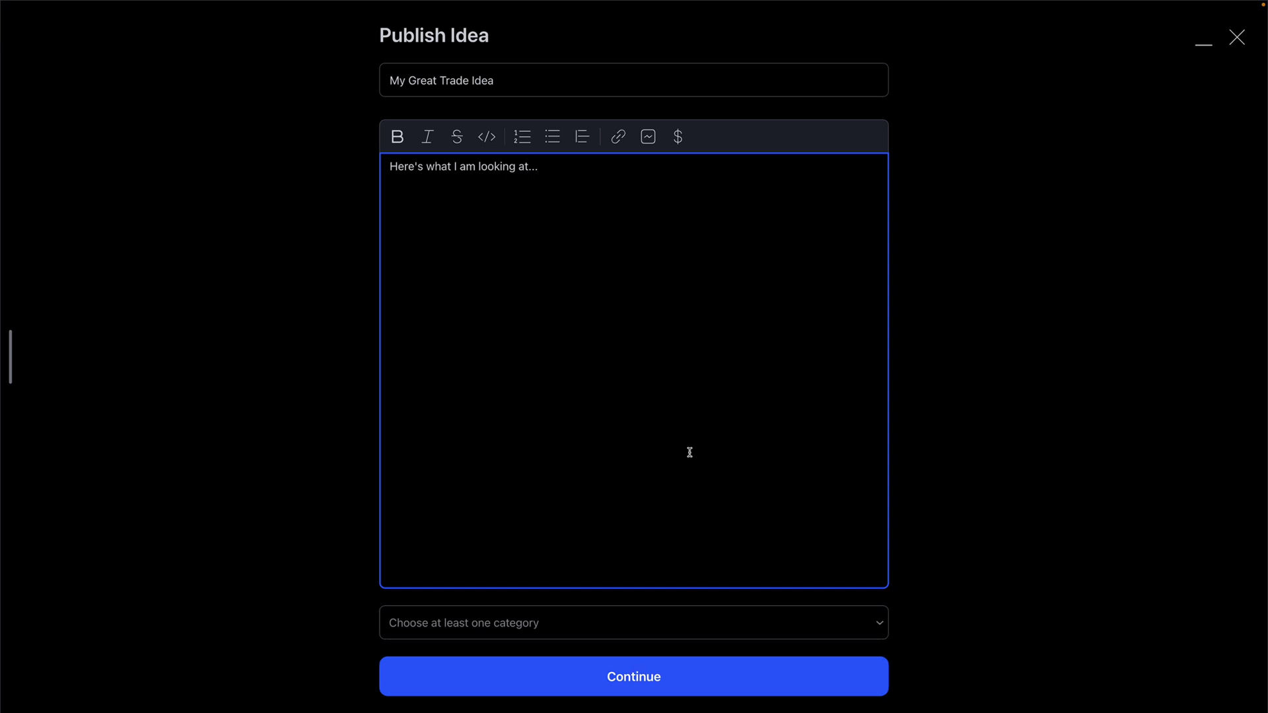
{"action": "left_click", "coordinate": [1237, 37]}
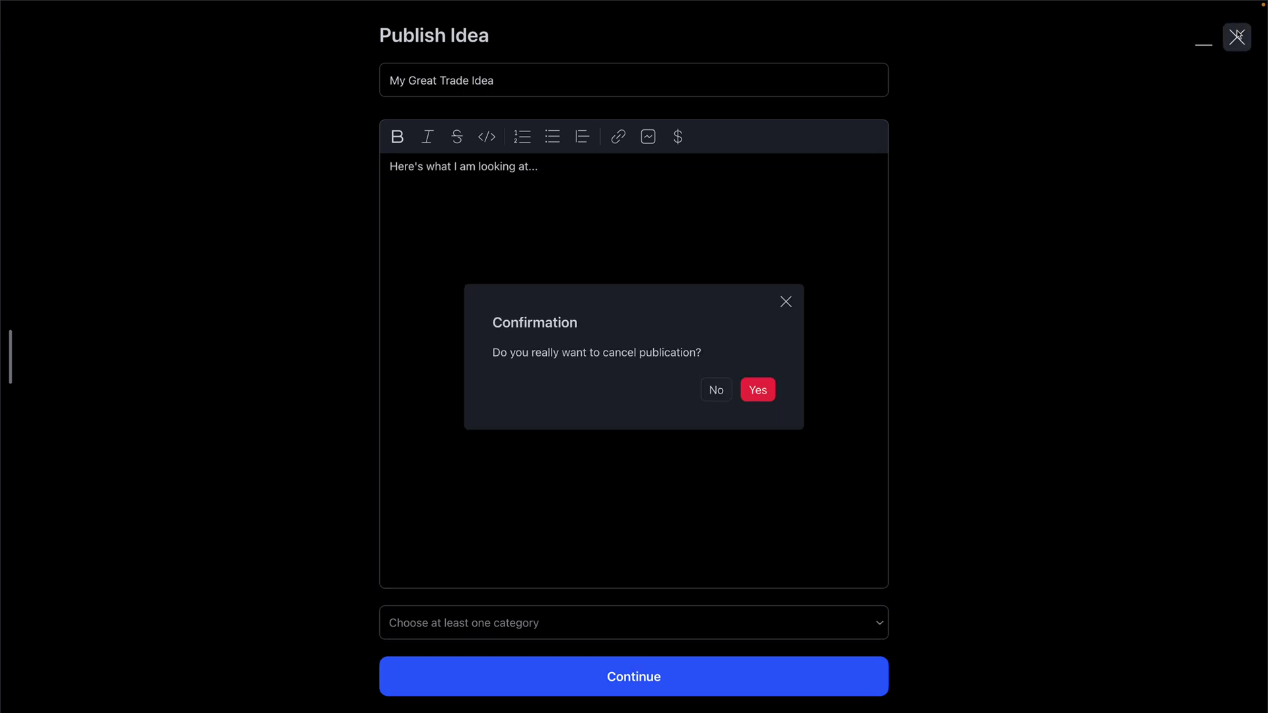
Step: Discard the idea draft, pan the TSLA chart, and bring up the Publish choices again
{"action": "scroll", "coordinate": [756, 388], "scroll_direction": "left", "scroll_amount": 3}
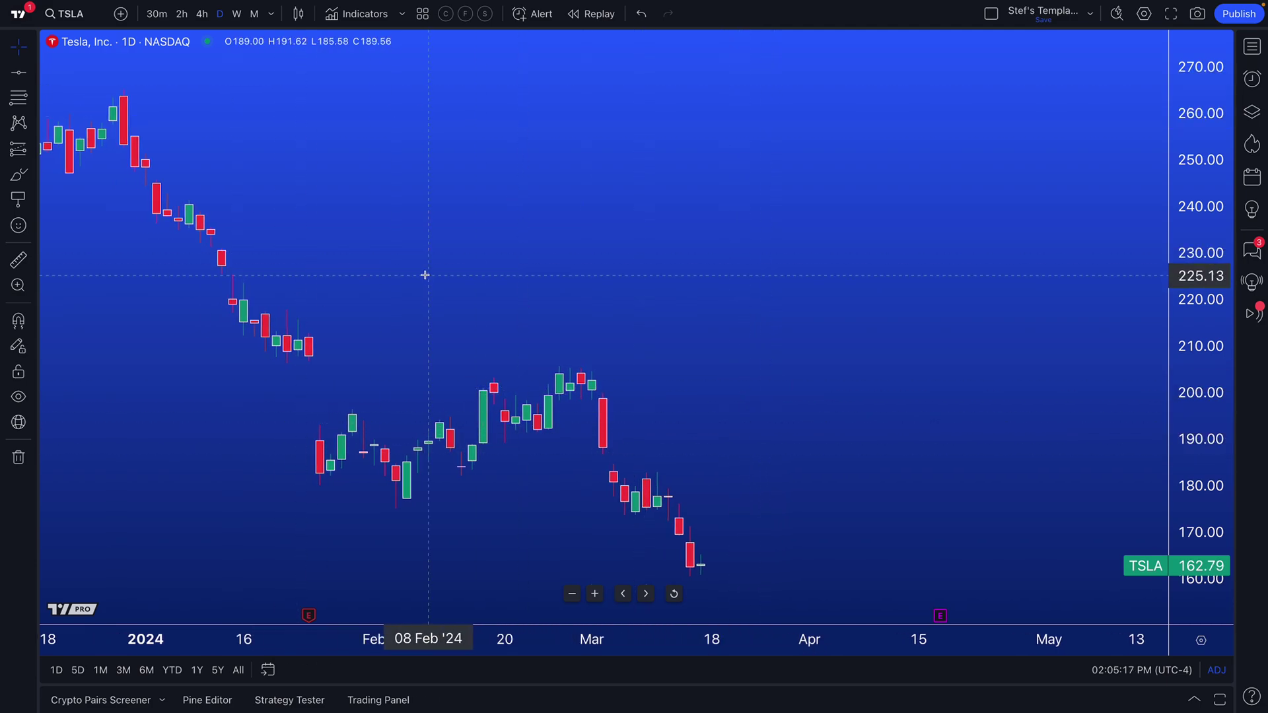
{"action": "scroll", "coordinate": [413, 280], "scroll_direction": "left", "scroll_amount": 1}
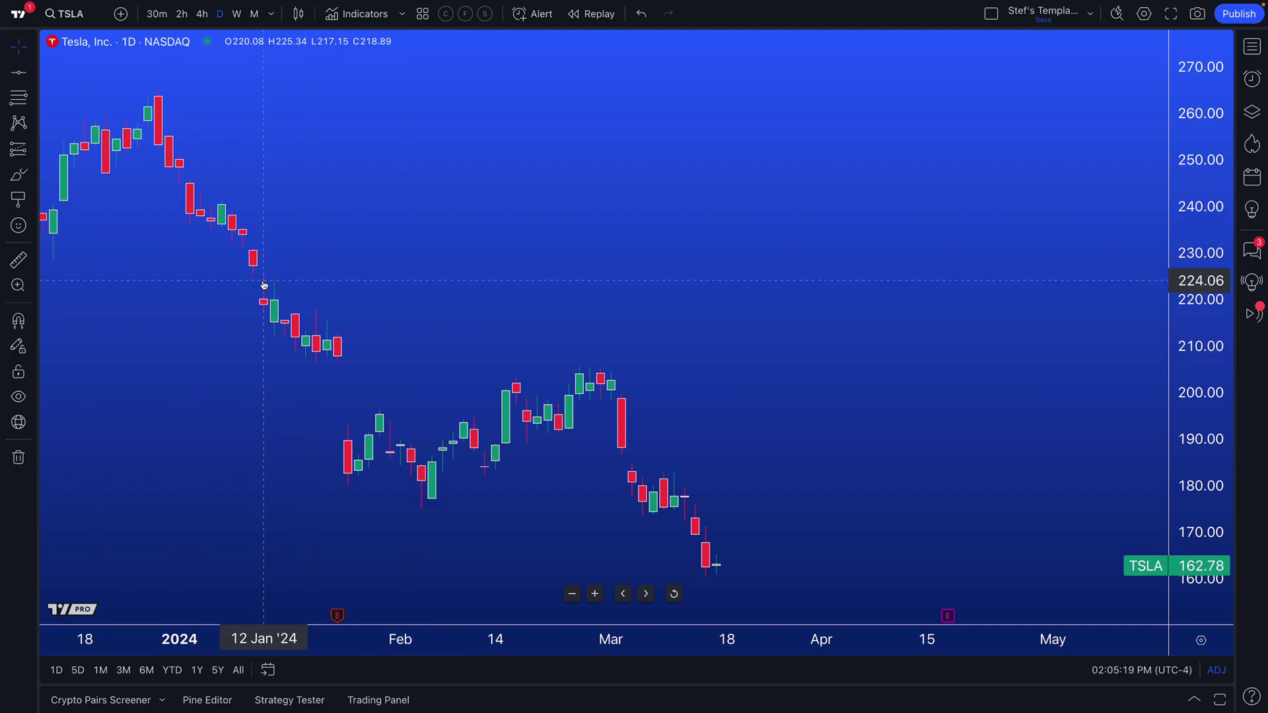
{"action": "scroll", "coordinate": [271, 267], "scroll_direction": "right", "scroll_amount": 3}
{"action": "scroll", "coordinate": [475, 302], "scroll_direction": "left", "scroll_amount": 5}
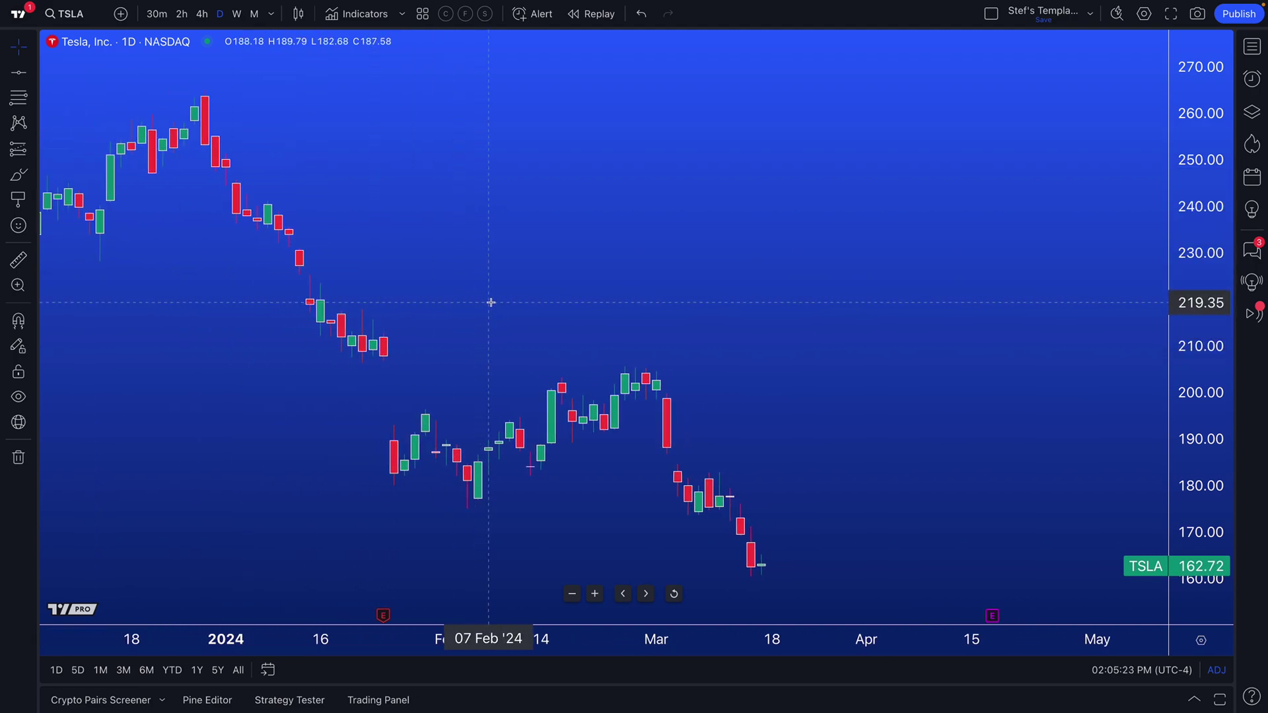
{"action": "mouse_move", "coordinate": [1219, 38]}
{"action": "left_click", "coordinate": [1239, 13]}
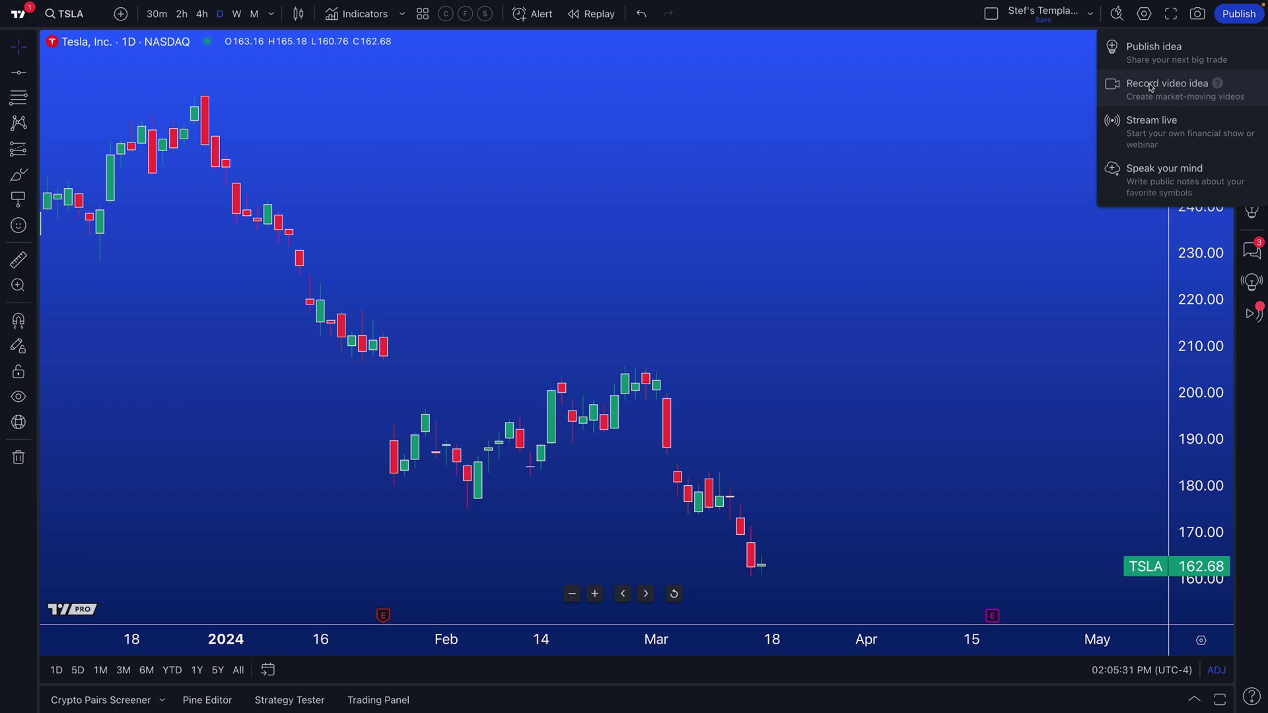
Step: Post a public $TSLA mind reading 'This is getting interesting!'
{"action": "left_click", "coordinate": [1167, 173]}
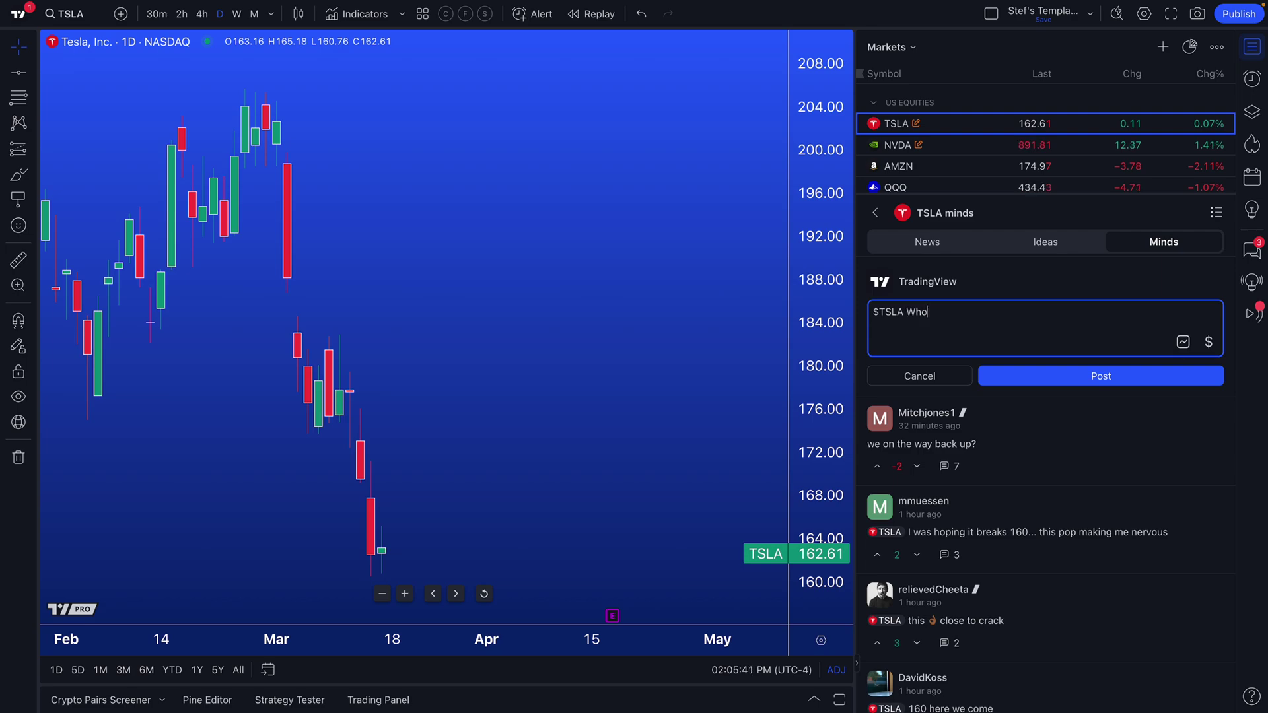
{"action": "type", "text": "This is getting interesting!"}
{"action": "left_click", "coordinate": [1025, 375]}
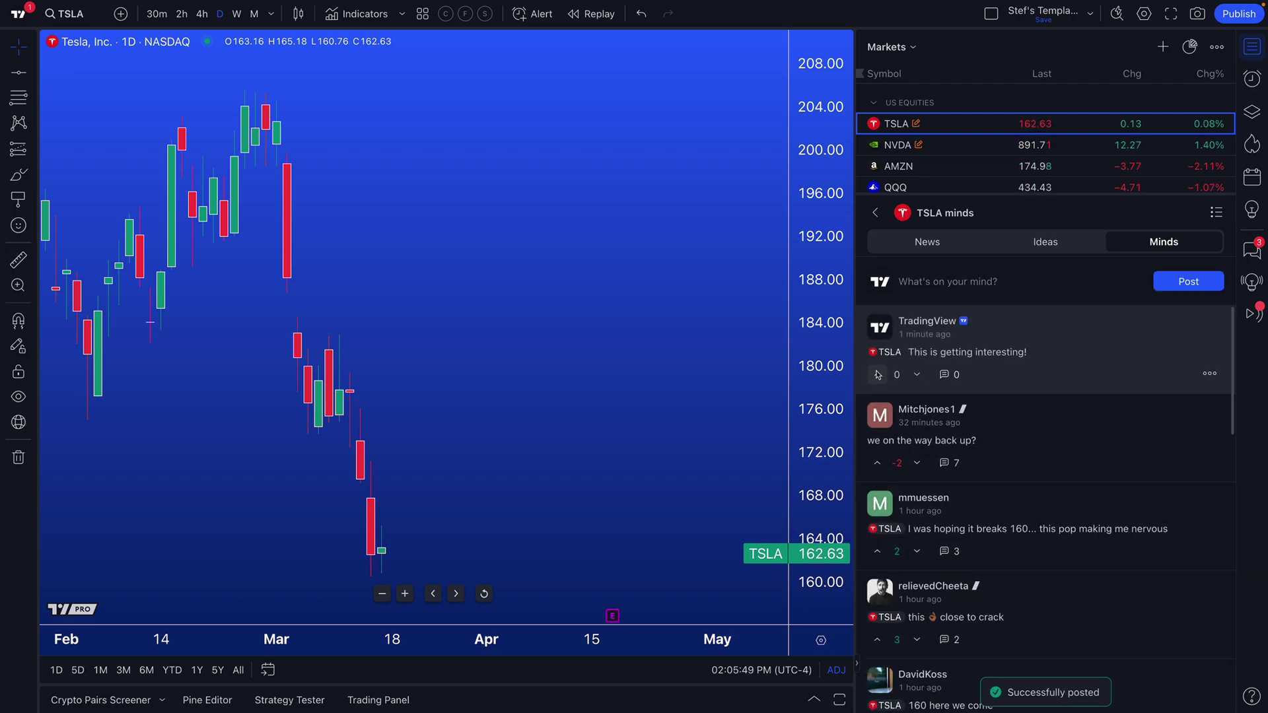
Step: View the new post's thread, return to the TSLA minds feed, and close the panel
{"action": "left_click", "coordinate": [952, 375]}
{"action": "left_click", "coordinate": [882, 215]}
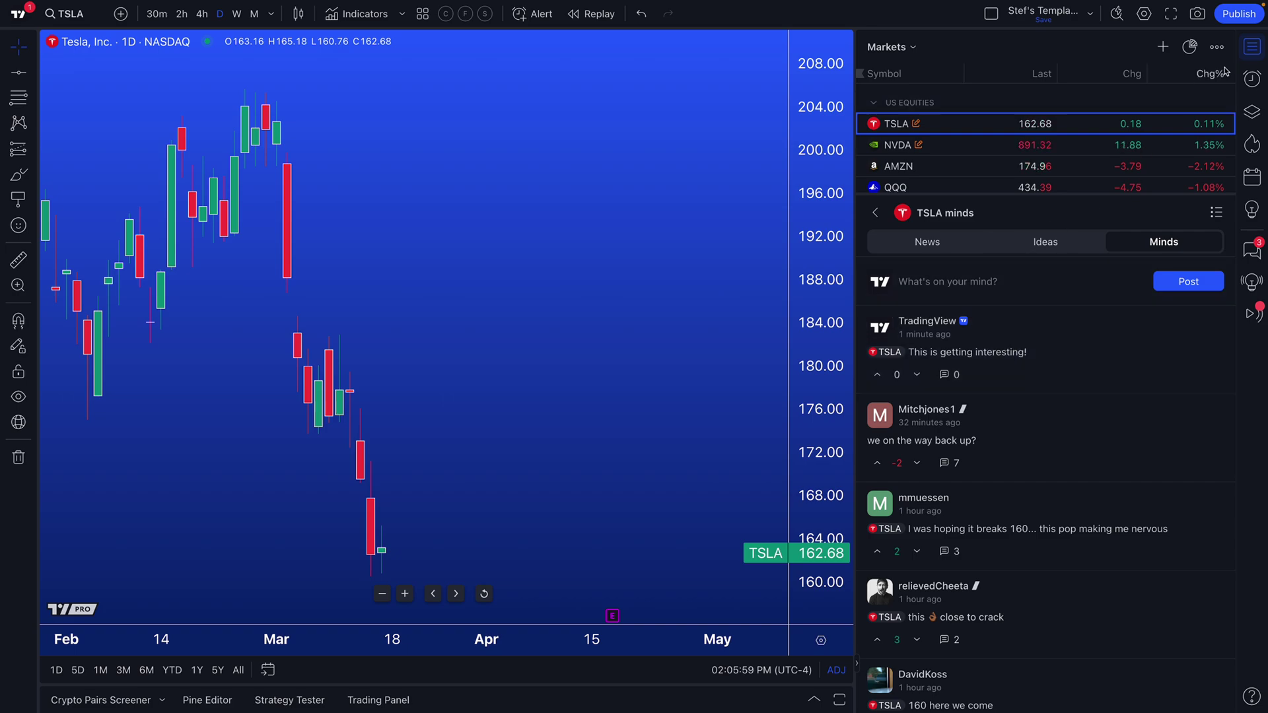
{"action": "left_click", "coordinate": [1244, 52]}
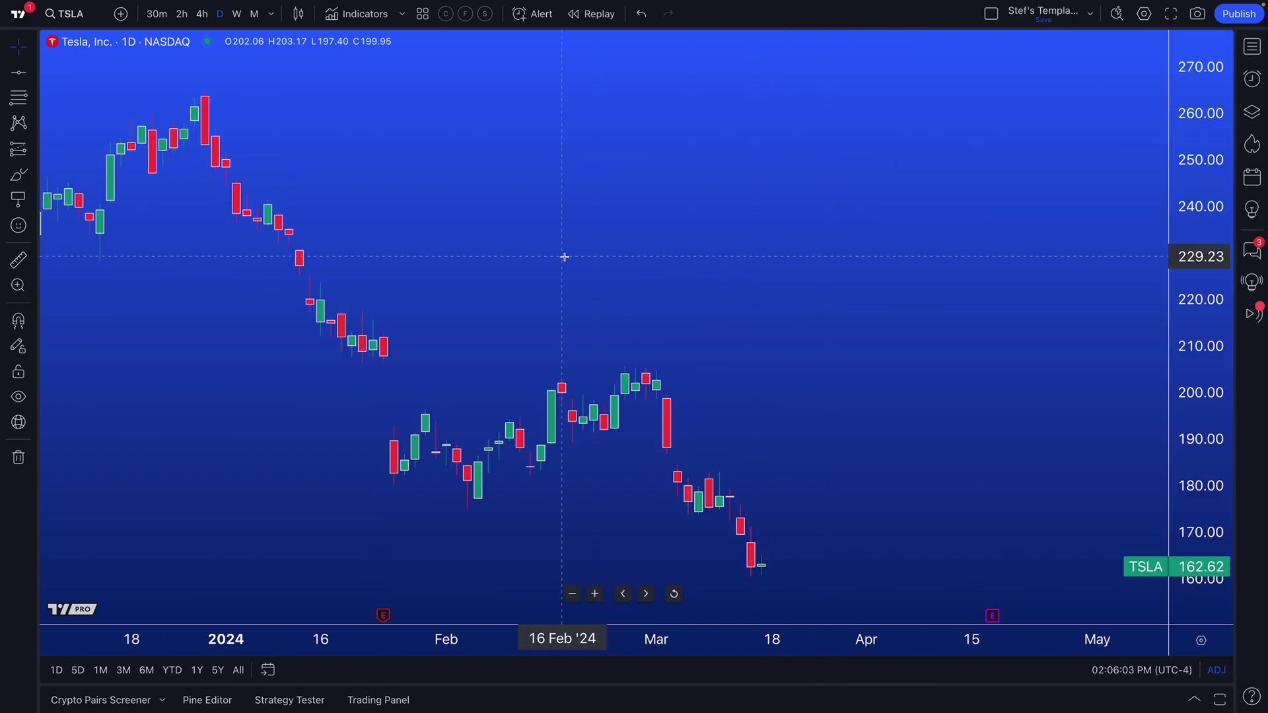
{"action": "left_click", "coordinate": [34, 204]}
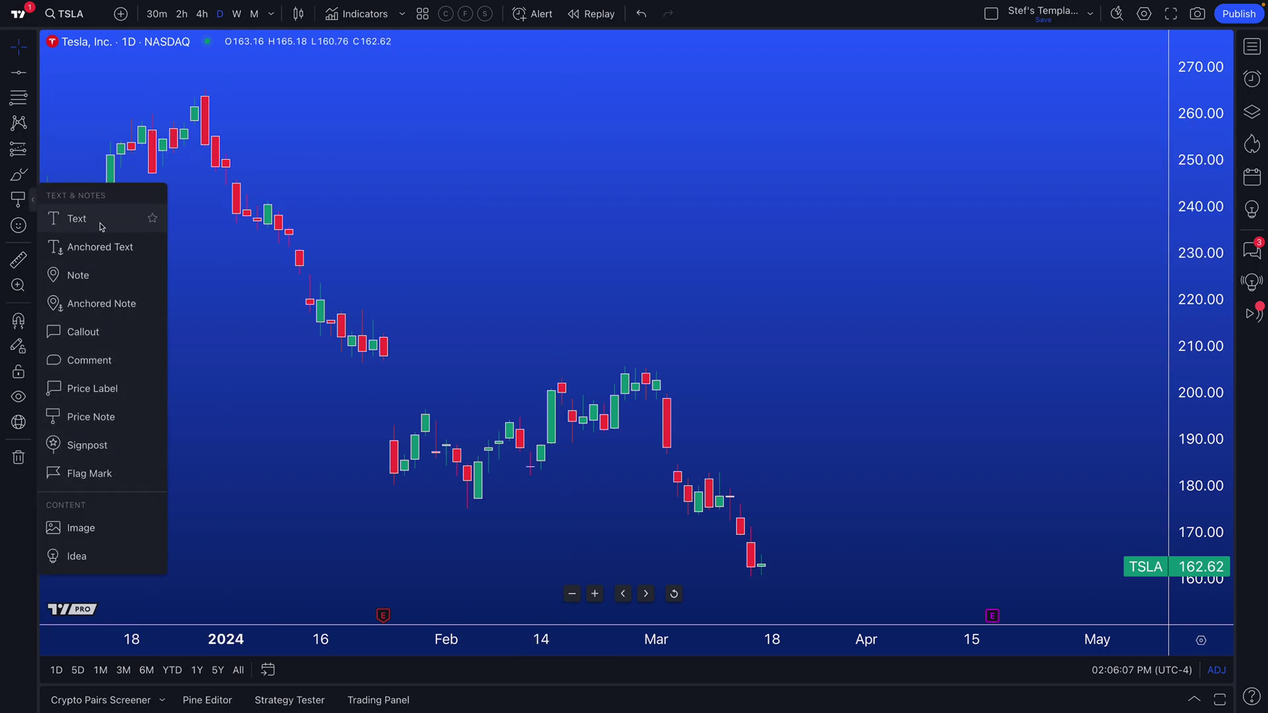
{"action": "left_click", "coordinate": [33, 198]}
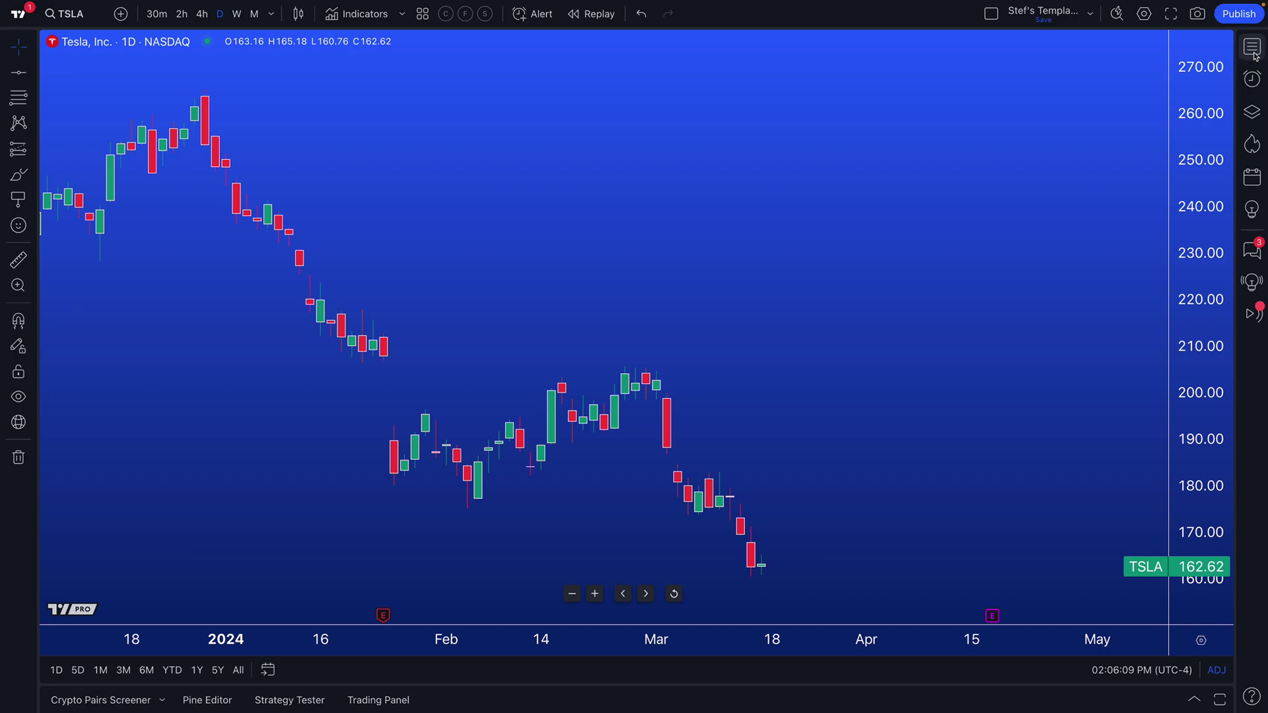
{"action": "left_click", "coordinate": [1253, 49]}
{"action": "left_click_drag", "start_coordinate": [986, 213], "coordinate": [972, 581]}
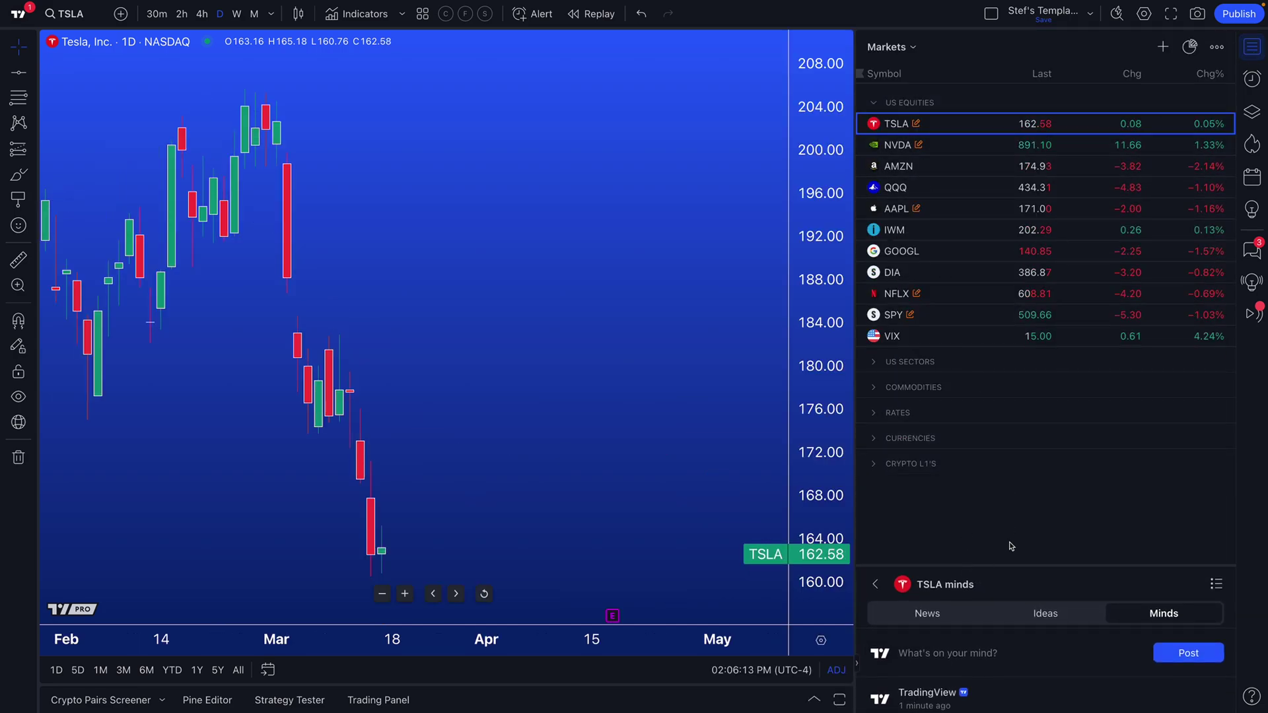
{"action": "left_click", "coordinate": [956, 612]}
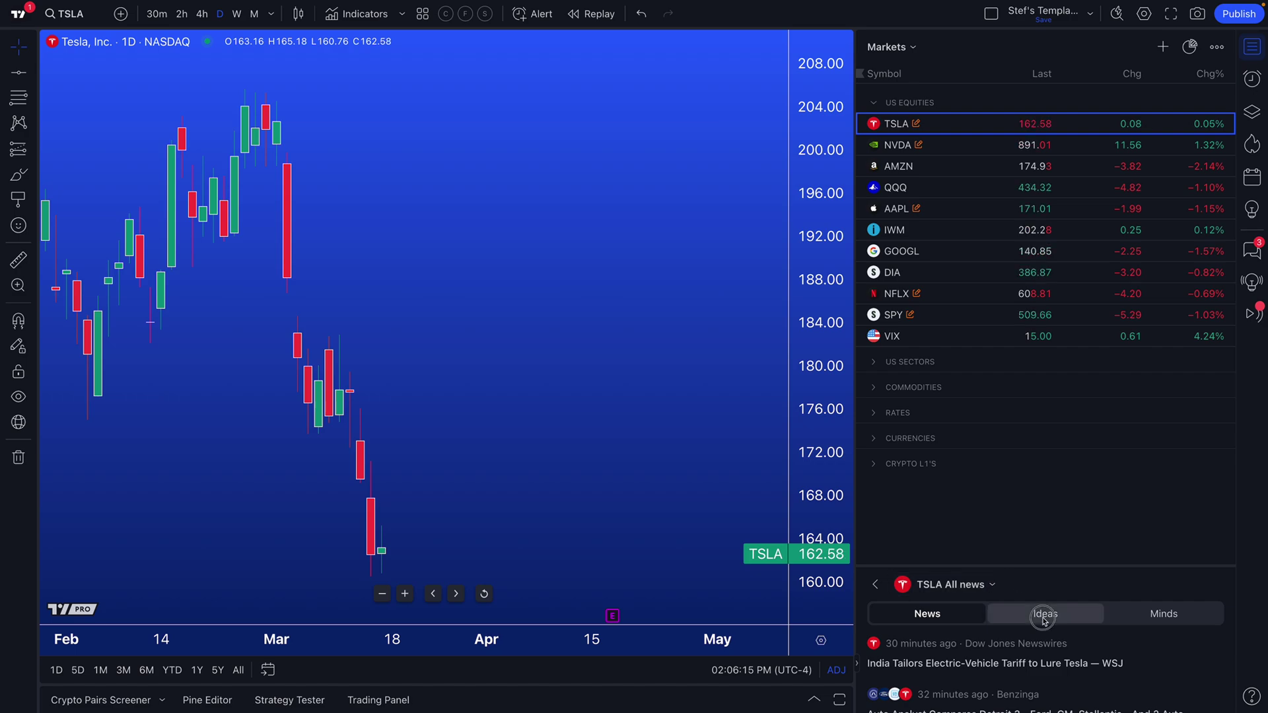
{"action": "left_click", "coordinate": [1253, 46]}
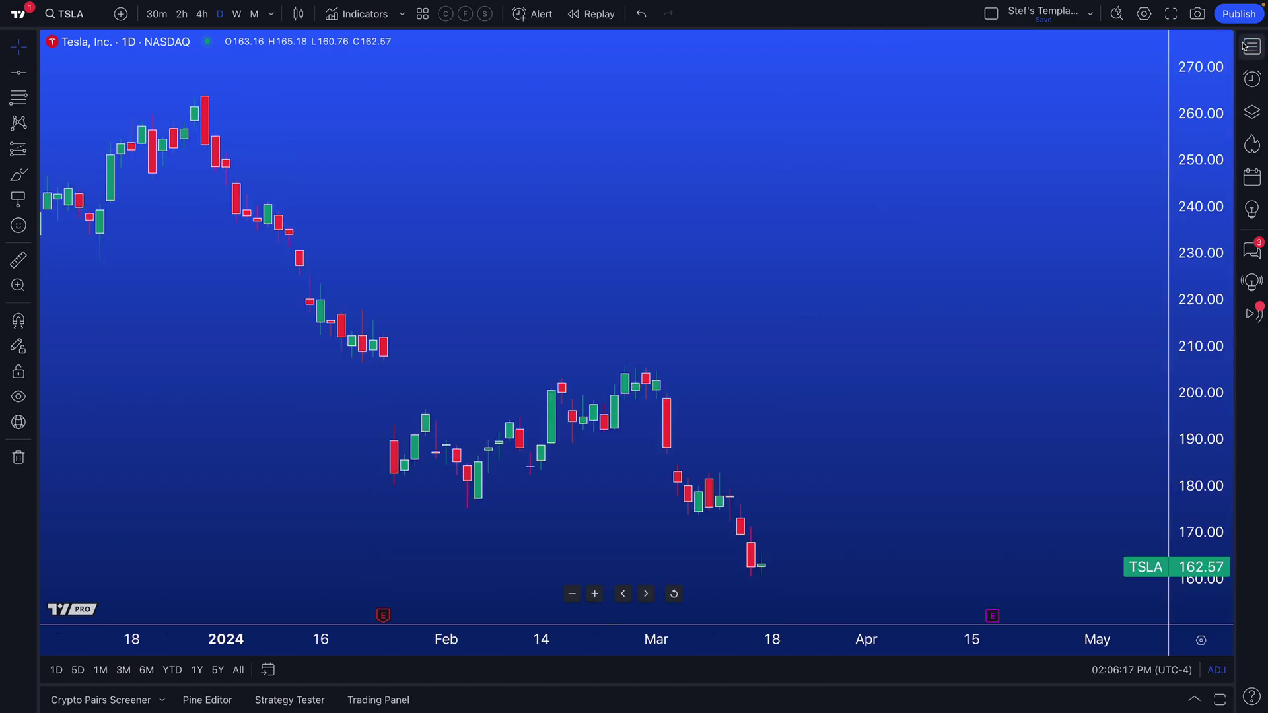
Step: Dismiss the Publish menu and pan the TSLA chart back to earlier dates
{"action": "left_click", "coordinate": [1237, 15]}
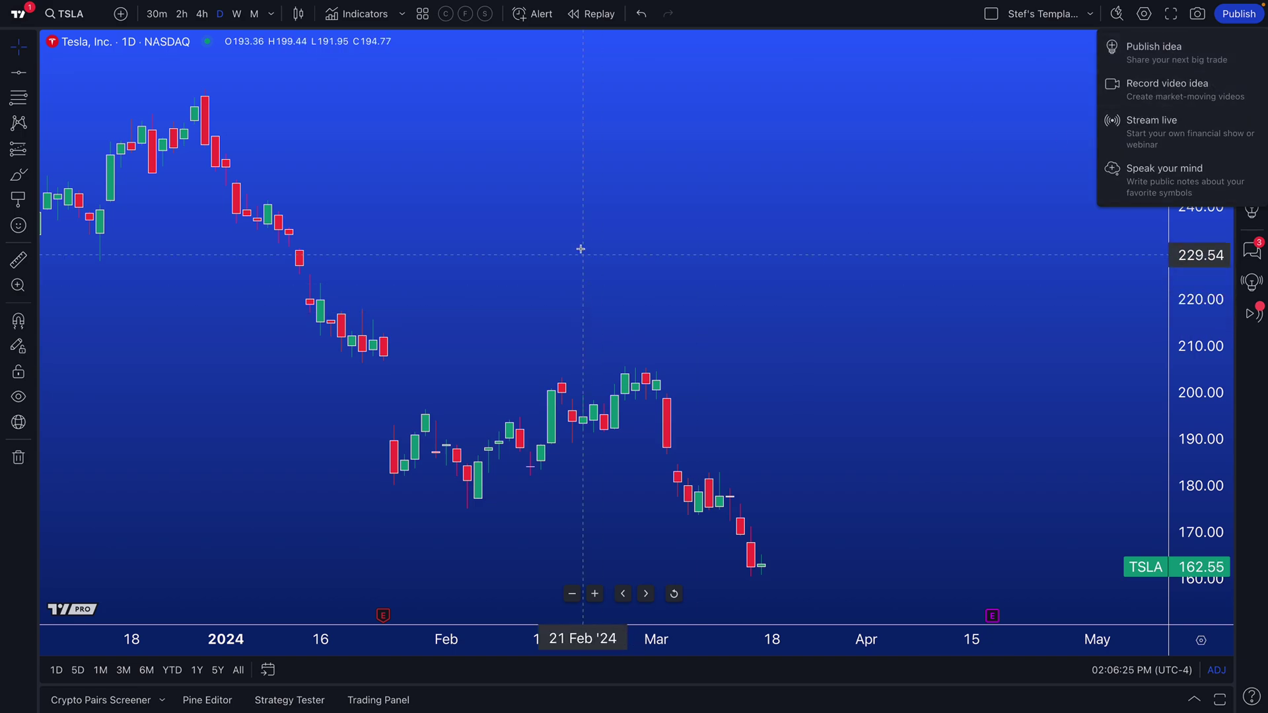
{"action": "left_click", "coordinate": [504, 218]}
{"action": "left_click_drag", "start_coordinate": [504, 218], "coordinate": [566, 226]}
{"action": "scroll", "coordinate": [572, 224], "scroll_direction": "left", "scroll_amount": 10}
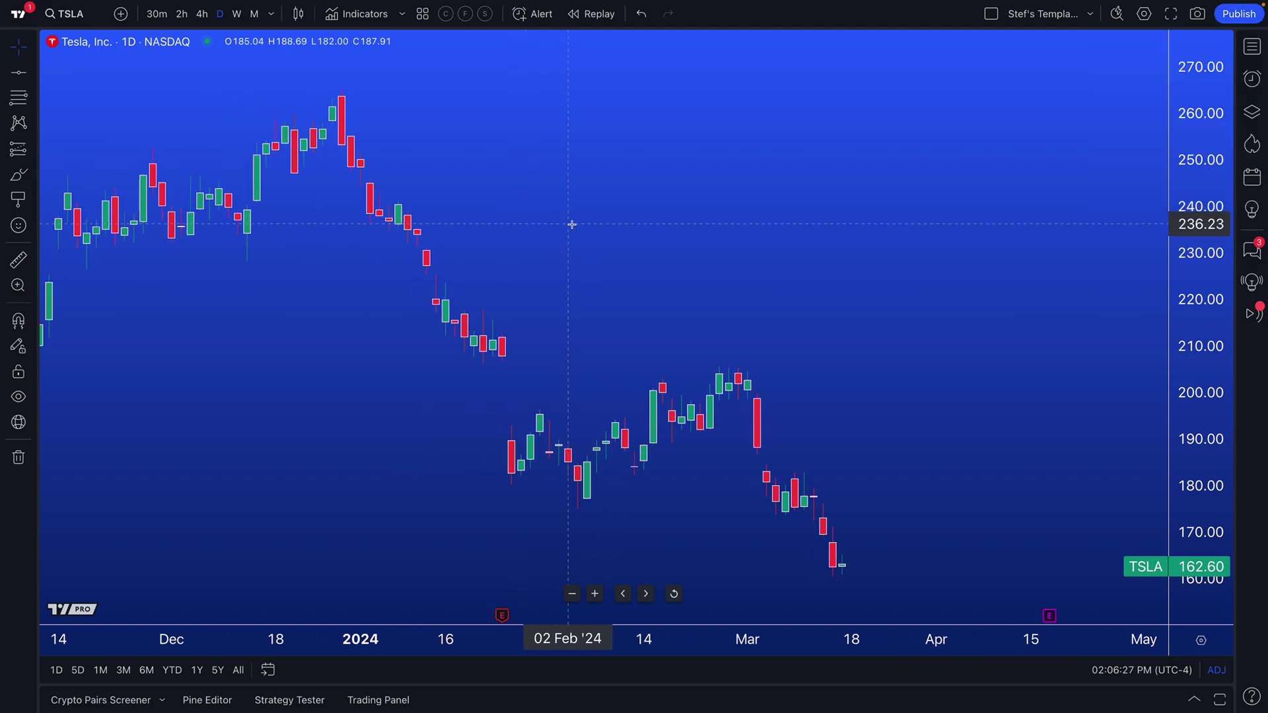
{"action": "scroll", "coordinate": [502, 277], "scroll_direction": "left", "scroll_amount": 3}
{"action": "left_click_drag", "start_coordinate": [504, 274], "coordinate": [455, 285]}
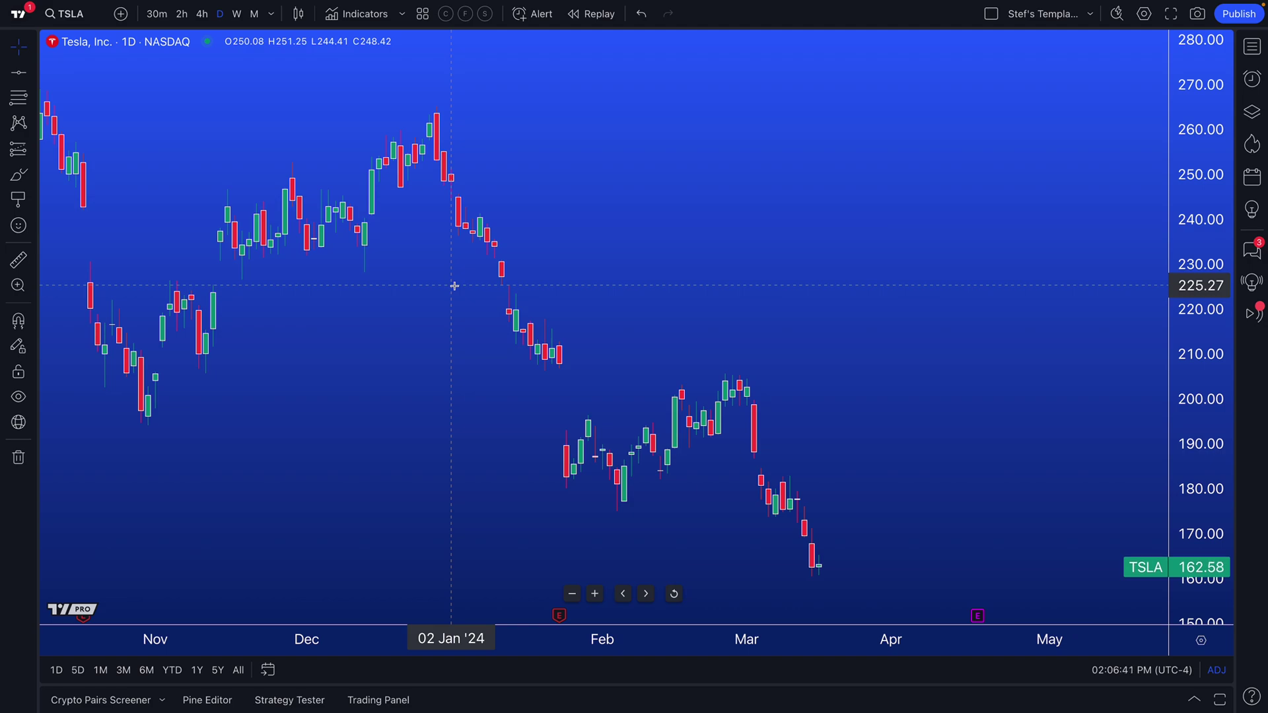
Step: Fine-tune the chart position and show the Text & Notes annotation tools
{"action": "scroll", "coordinate": [454, 285], "scroll_direction": "left", "scroll_amount": 5}
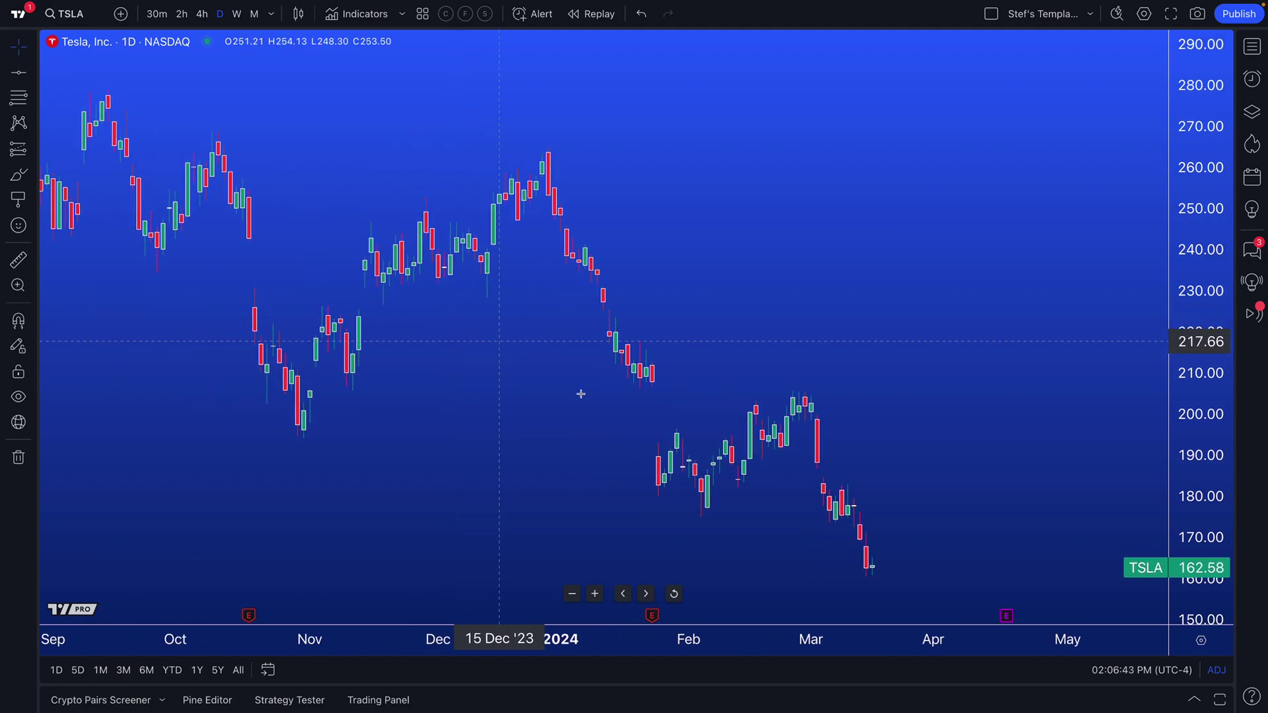
{"action": "scroll", "coordinate": [501, 343], "scroll_direction": "right", "scroll_amount": 3}
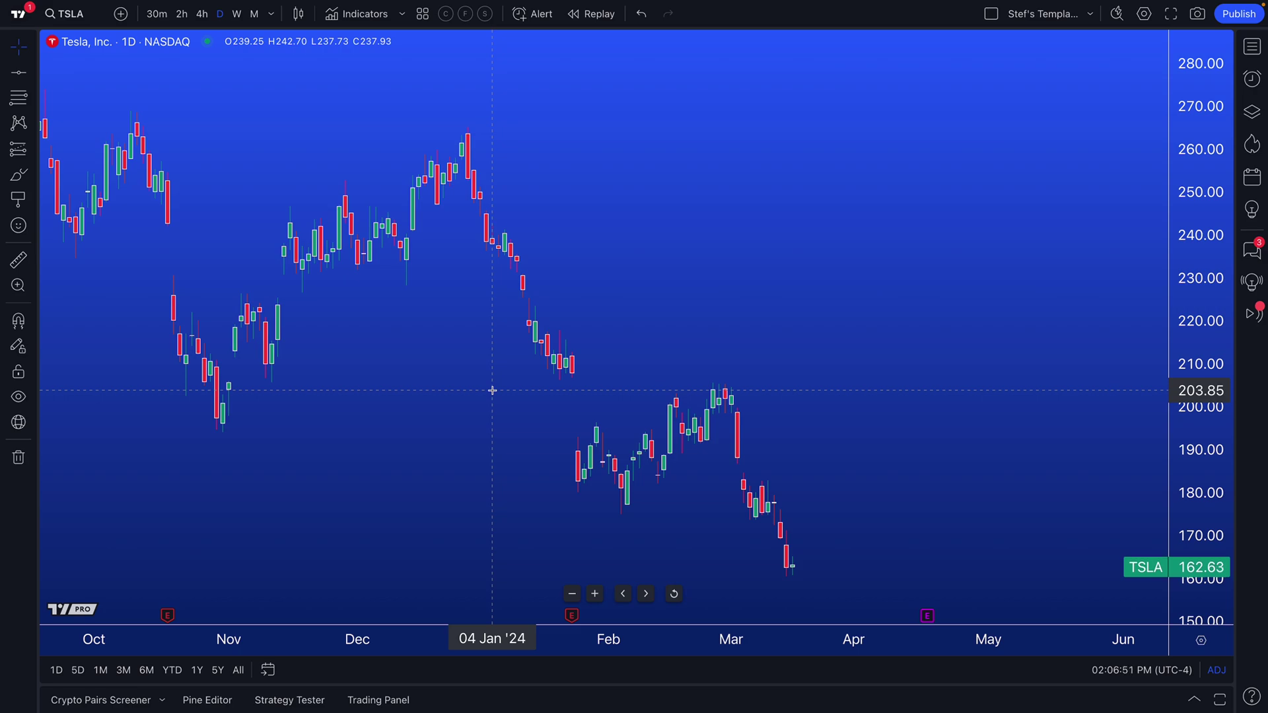
{"action": "scroll", "coordinate": [648, 286], "scroll_direction": "left", "scroll_amount": 3}
{"action": "scroll", "coordinate": [701, 282], "scroll_direction": "right", "scroll_amount": 2}
{"action": "left_click_drag", "start_coordinate": [702, 283], "coordinate": [699, 282]}
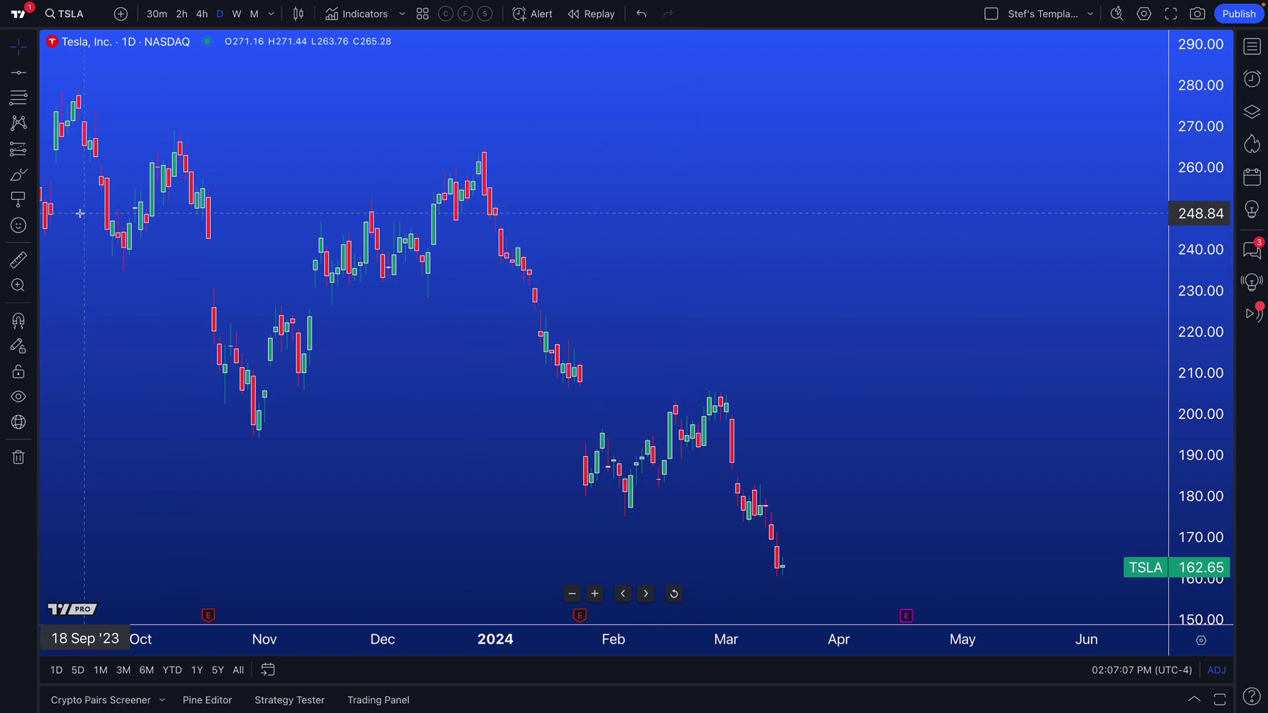
{"action": "left_click", "coordinate": [33, 199]}
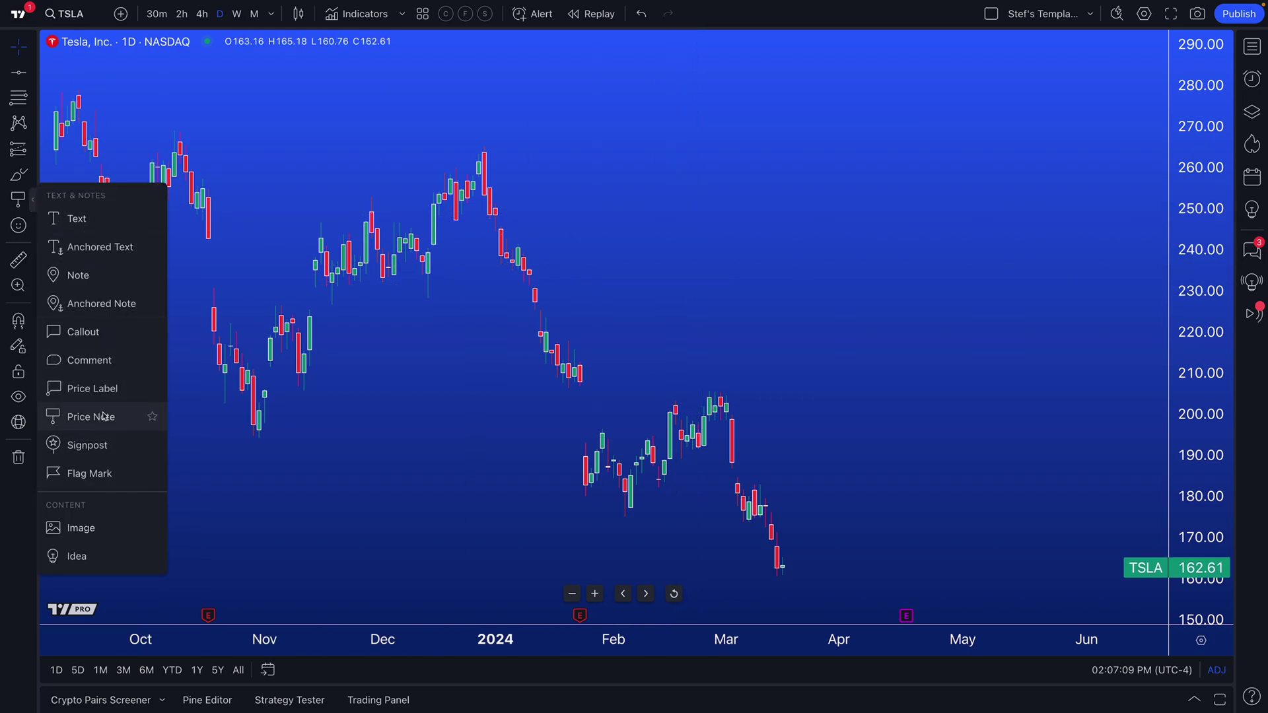